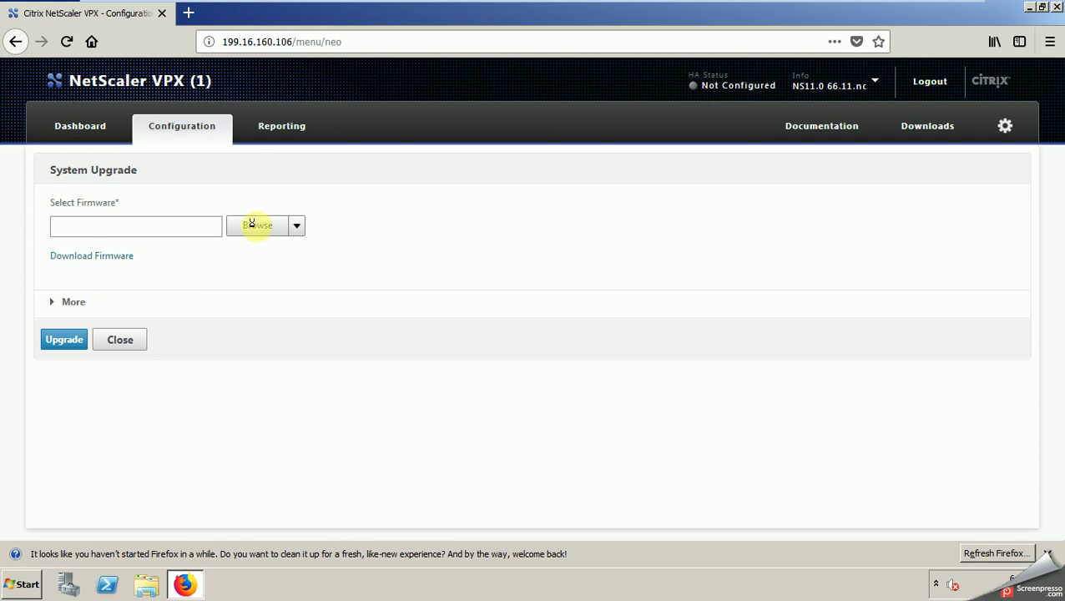
Step: Select NSVPX-KVM-12.0-56.20_nc_32.tgz from the desktop as the system upgrade firmware, and open an empty Notepad document
left_click(251, 224)
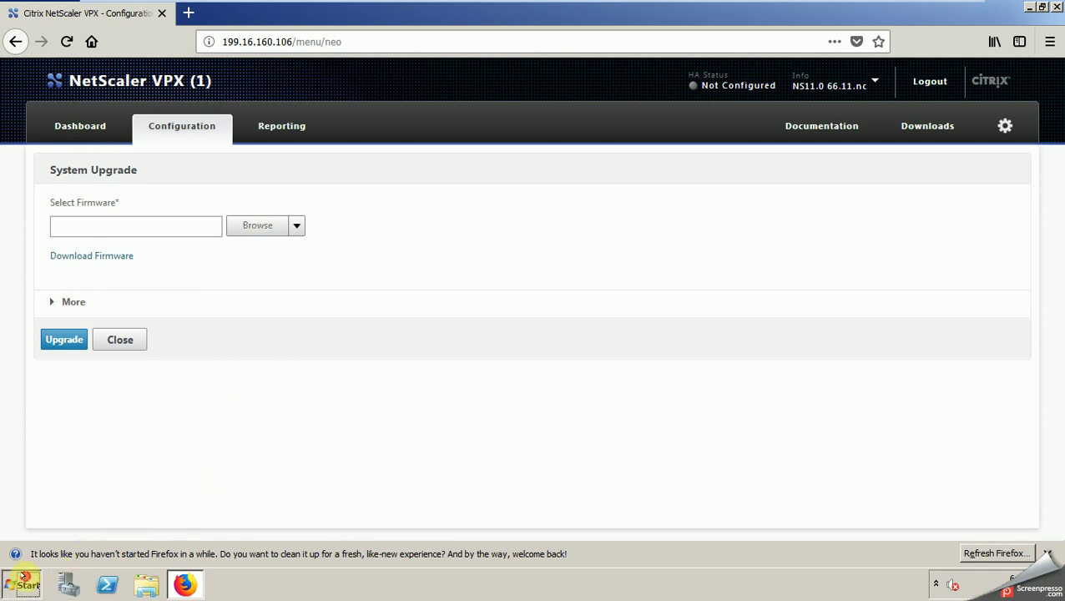
left_click(15, 580)
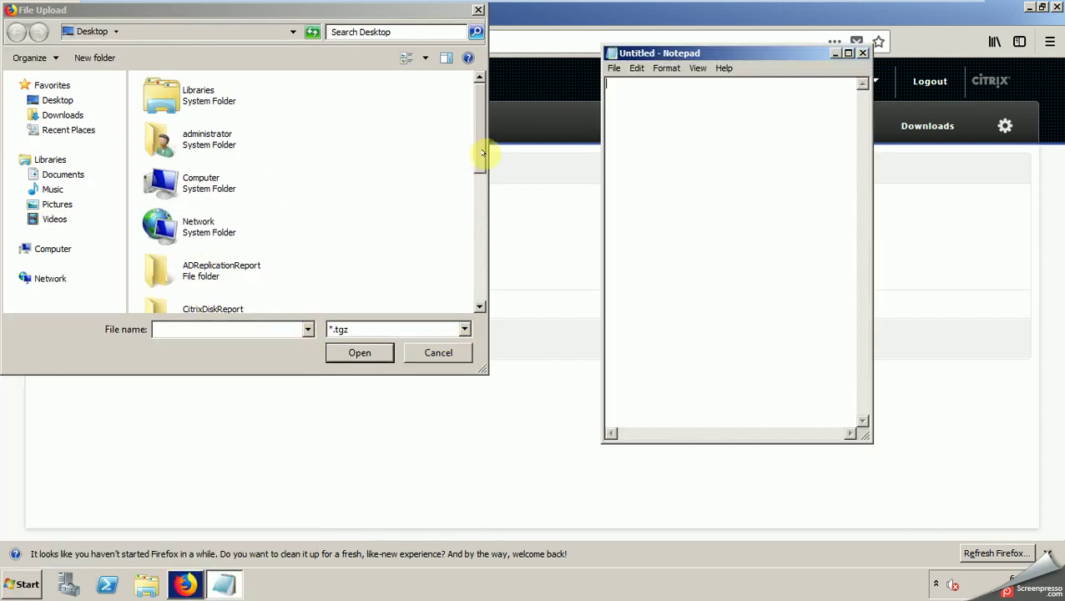
left_click_drag(476, 159, 476, 304)
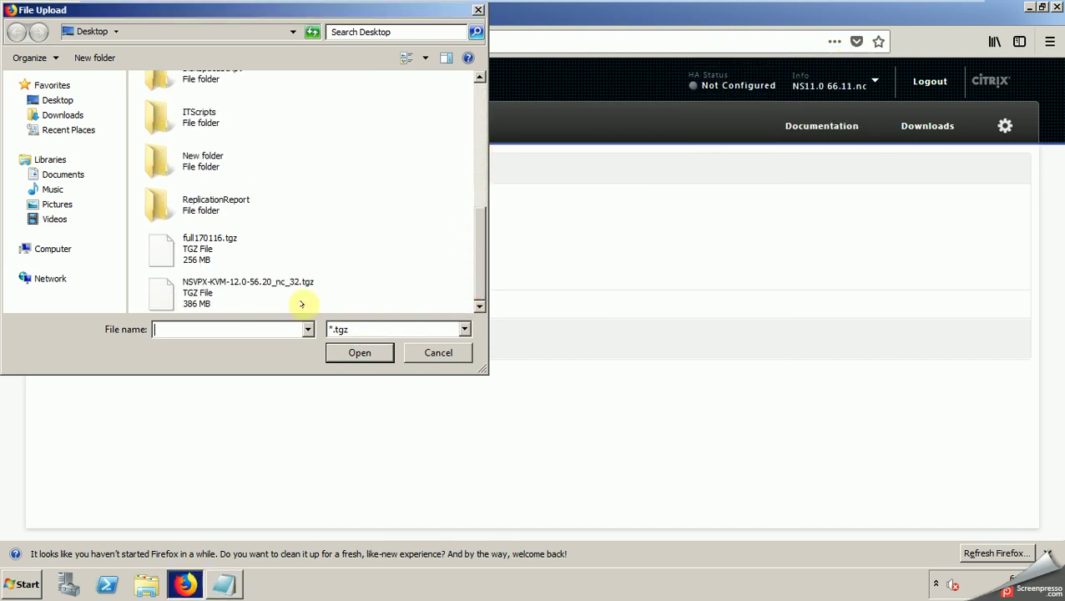
left_click(213, 286)
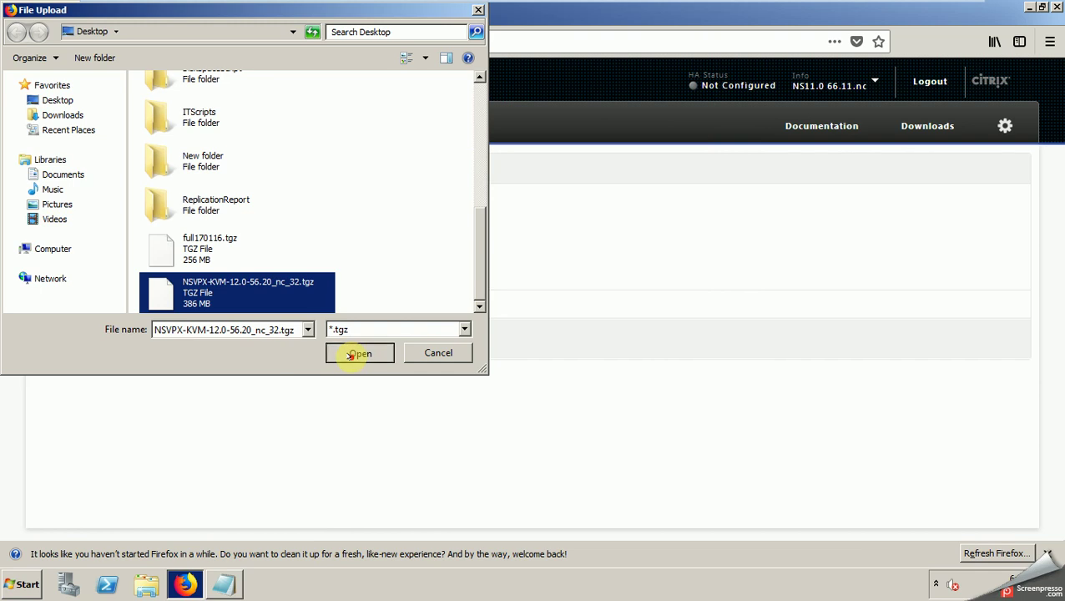
left_click(354, 354)
Step: In Notepad, write "upgrade netscaler from GUI" and the steps "1- go to system", "2- upgarde", "3- provide firmware location", "4- press upgarde"
left_click(223, 584)
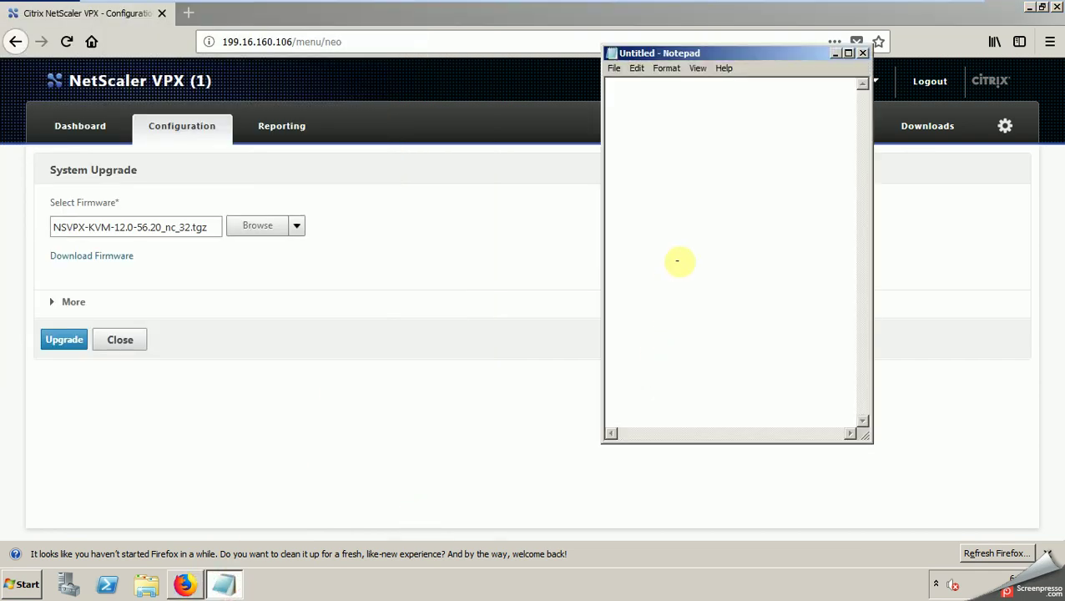
type("upgrade")
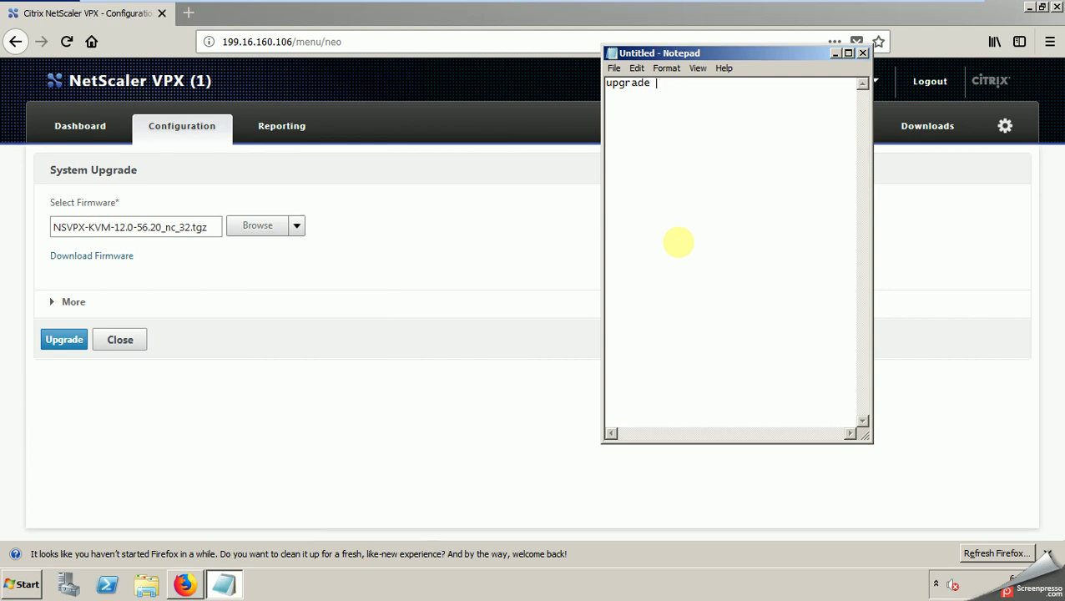
type(" netscaler from GUI  1-")
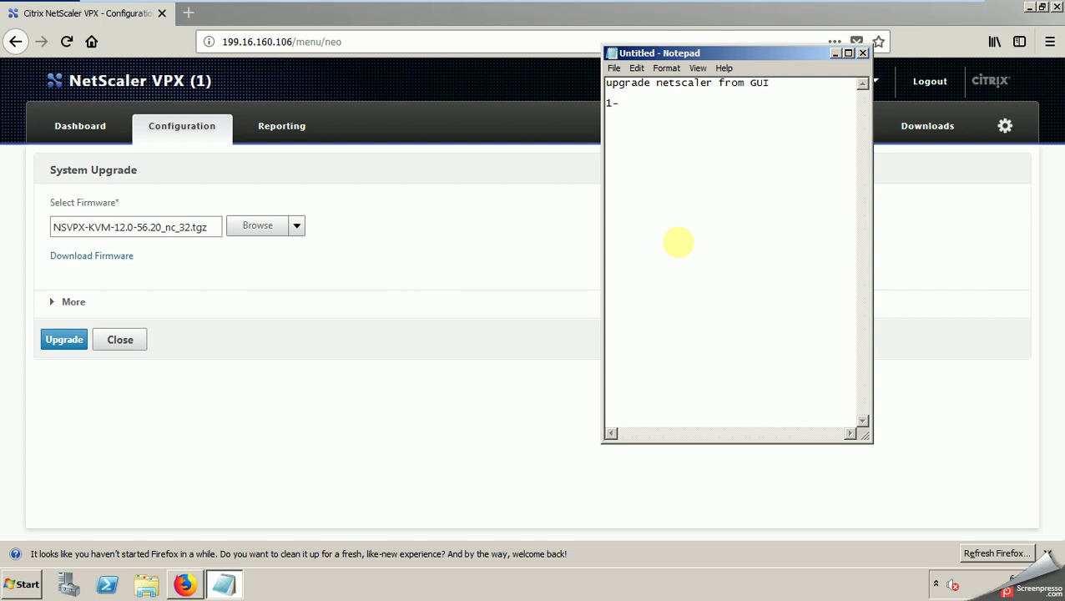
type(" go to syste")
type("m")
type("p")
type("garde 3- ")
type("pro")
type("vide firmware location ")
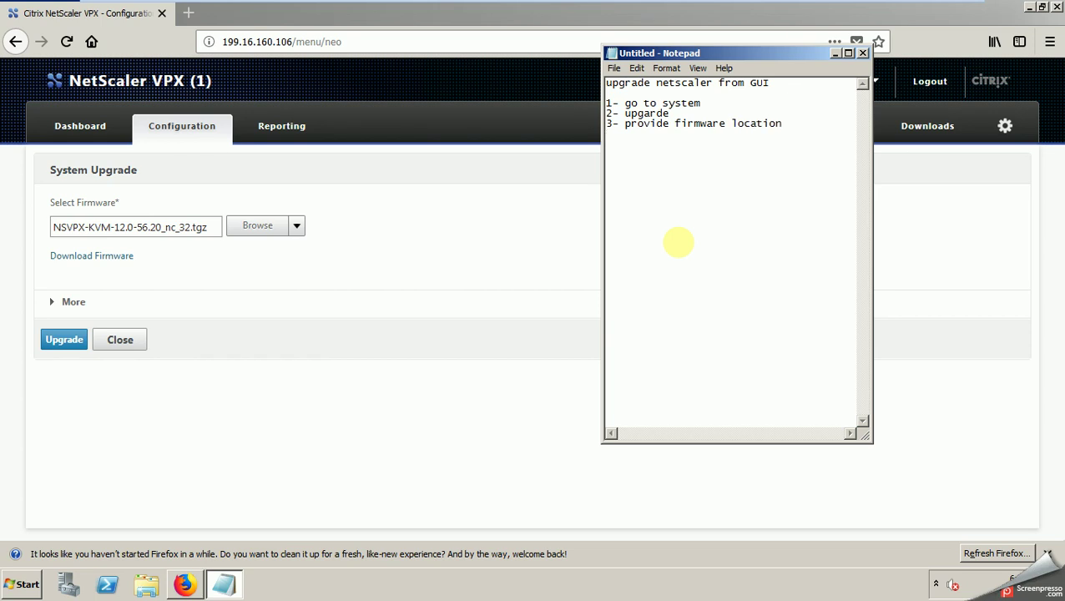
type("4- press upgarde")
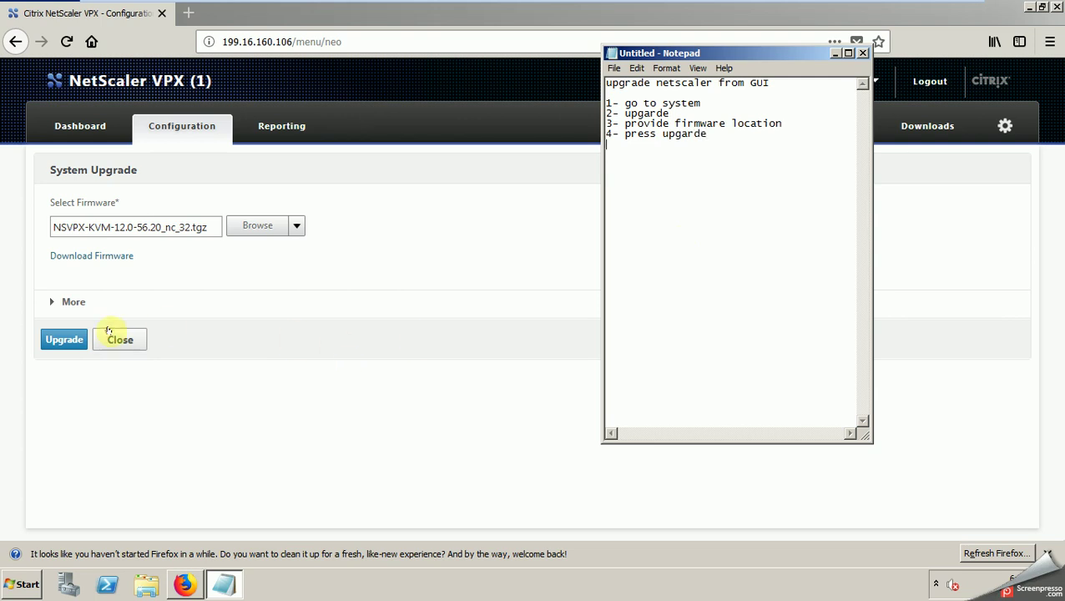
Step: Start the system upgrade with the selected firmware and add the line "show the process running" to the Notepad notes
left_click(58, 341)
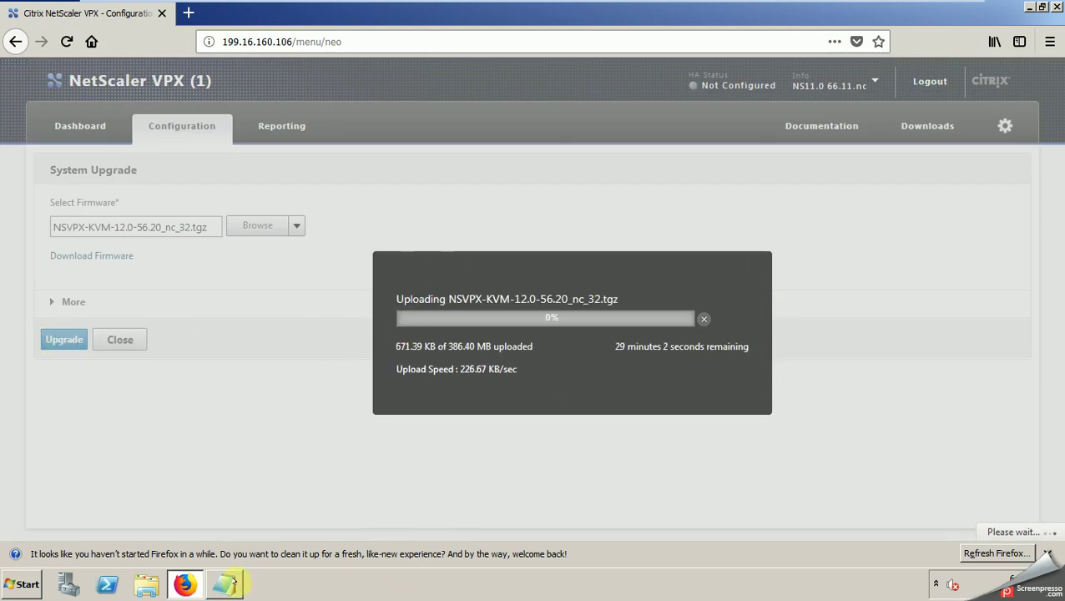
left_click(224, 584)
left_click_drag(724, 52, 878, 107)
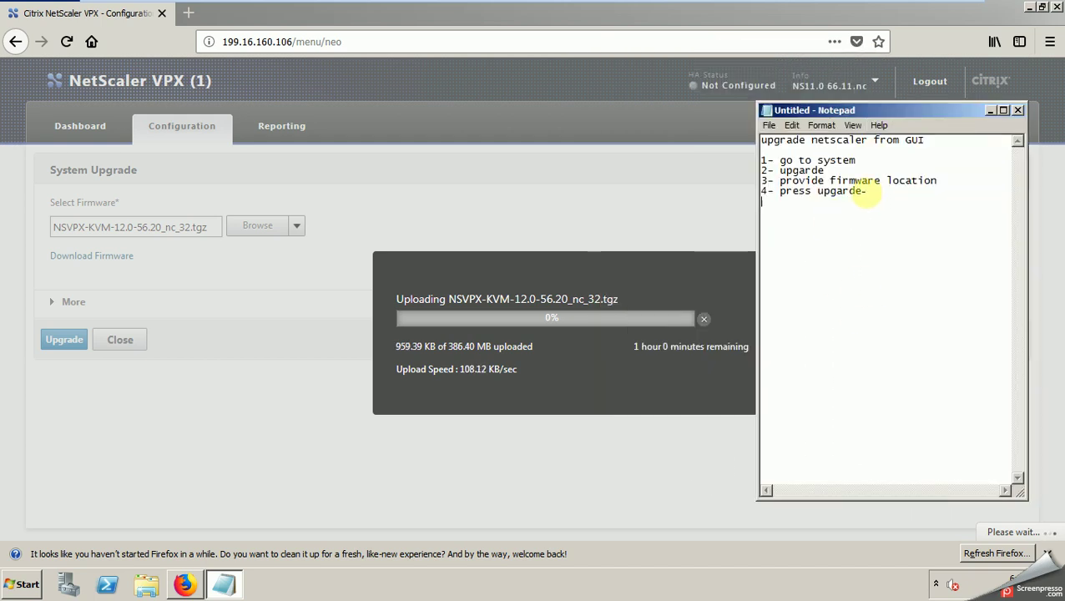
key("Return")
type("5")
key("Return")
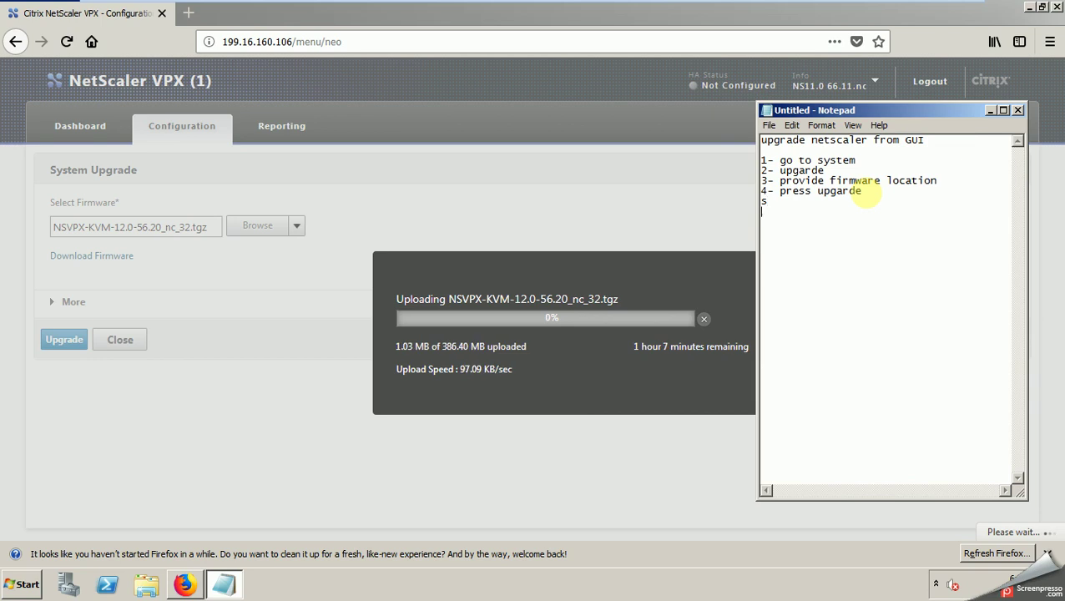
key("Return")
type("show th")
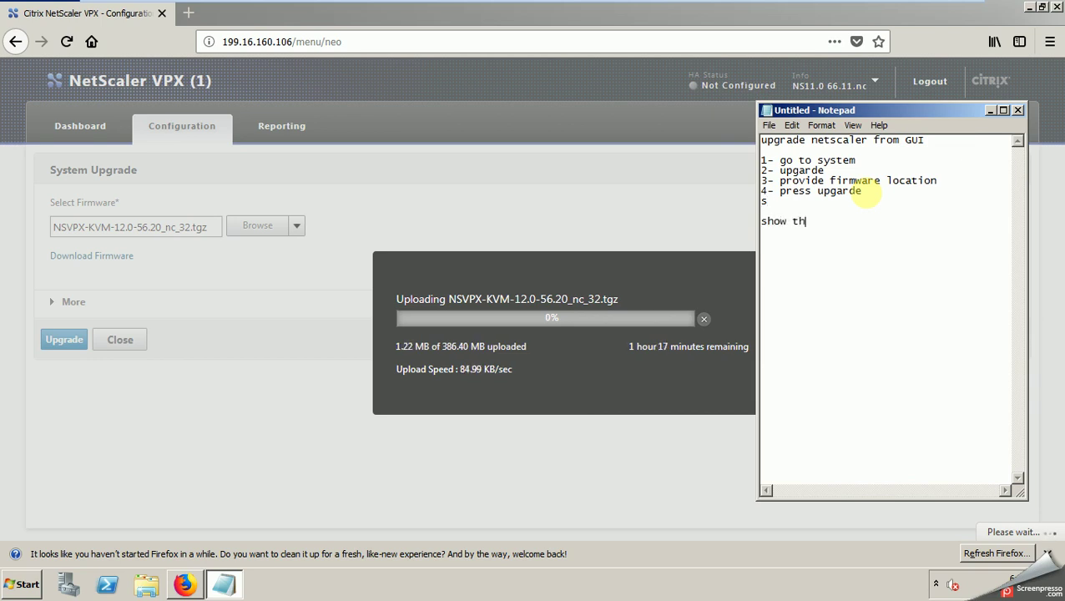
type("e process running")
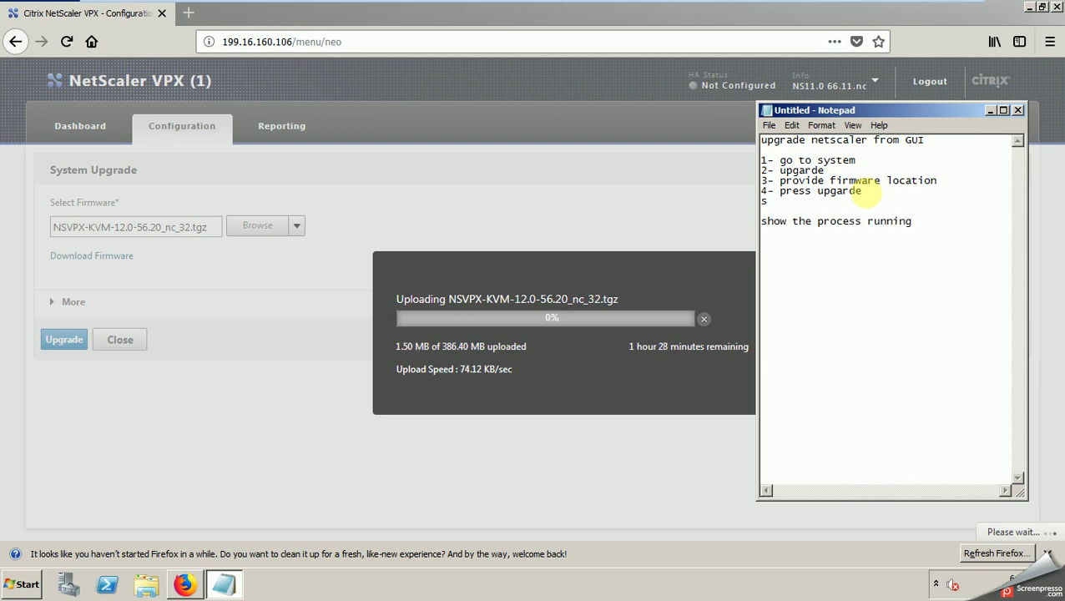
mouse_move(844, 4)
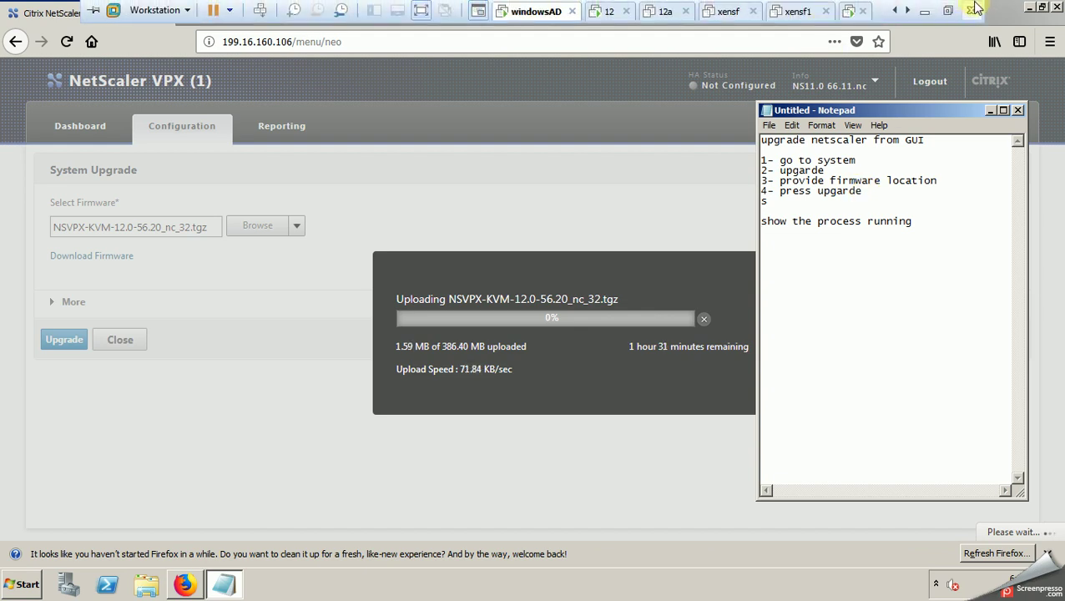
left_click(926, 13)
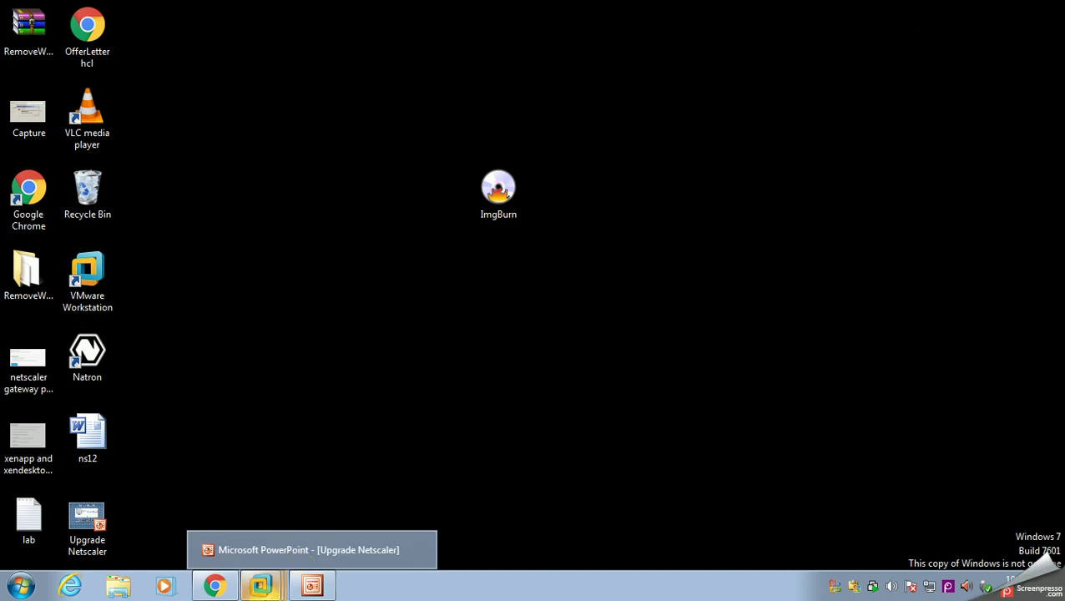
mouse_move(264, 582)
left_click(262, 313)
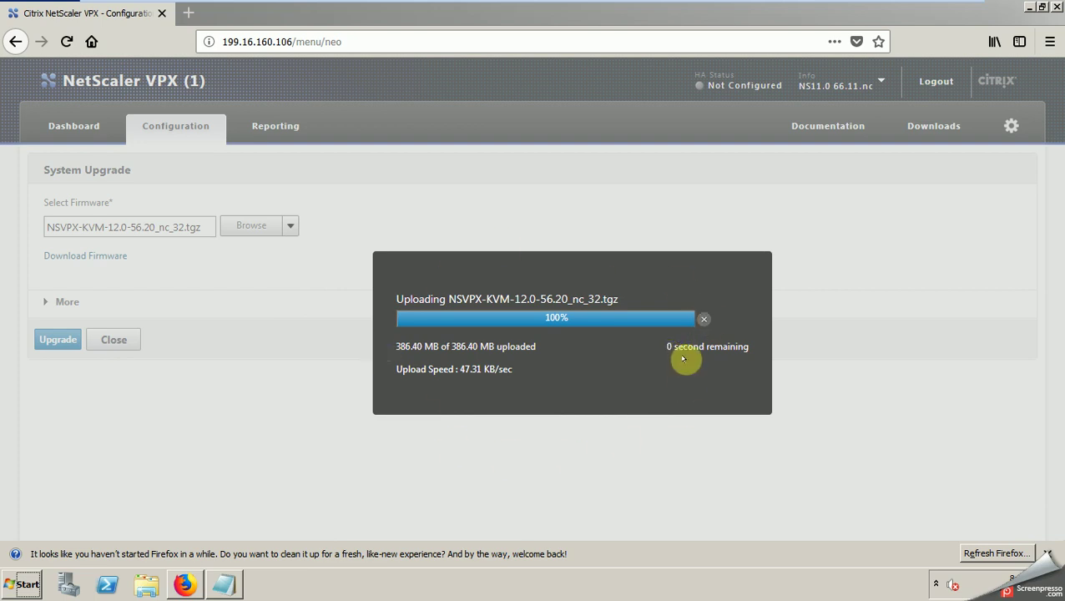
Step: Dismiss the session error in NetScaler and add the line "uploading has been done" to the Notepad notes
left_click(226, 586)
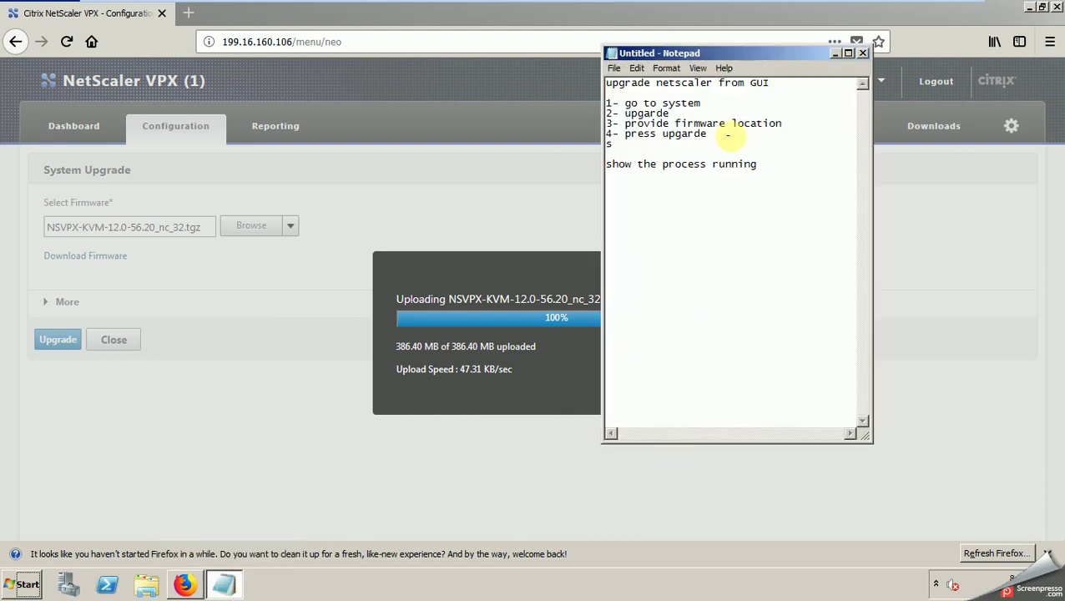
left_click_drag(728, 52, 875, 93)
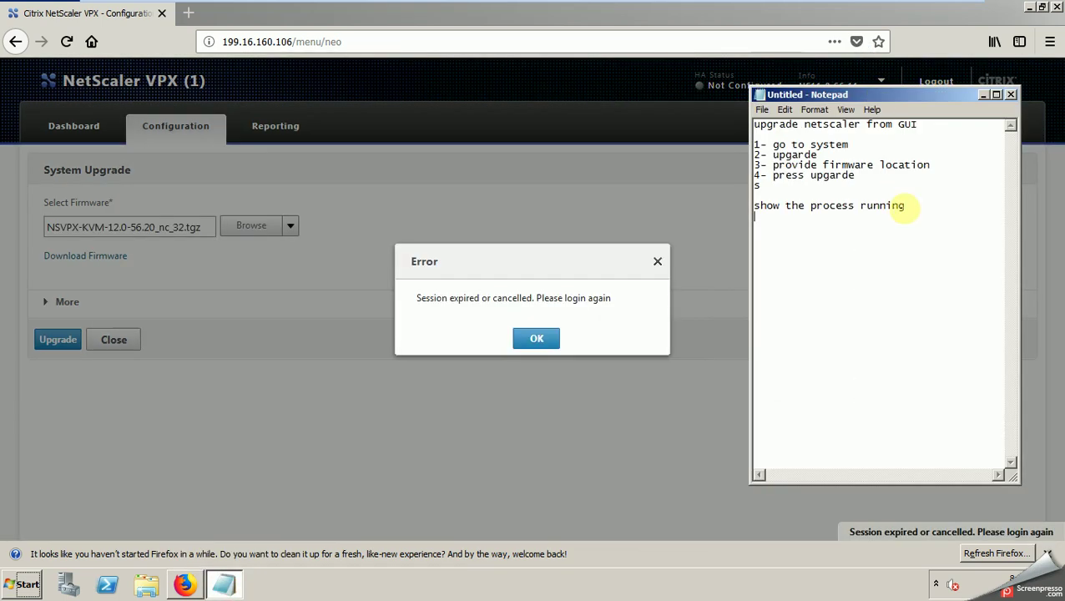
left_click(524, 343)
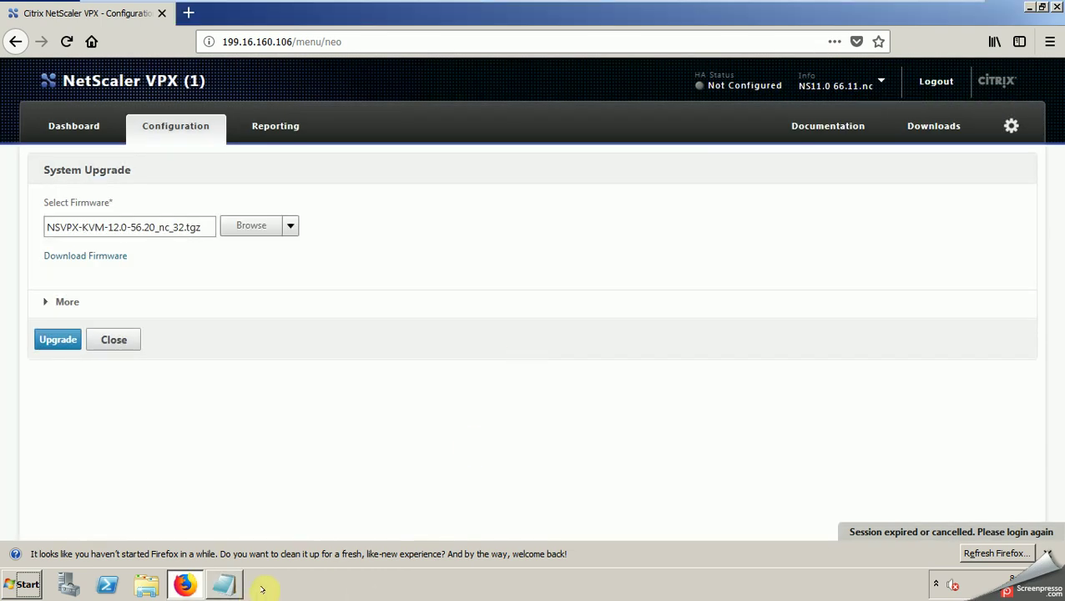
left_click(217, 586)
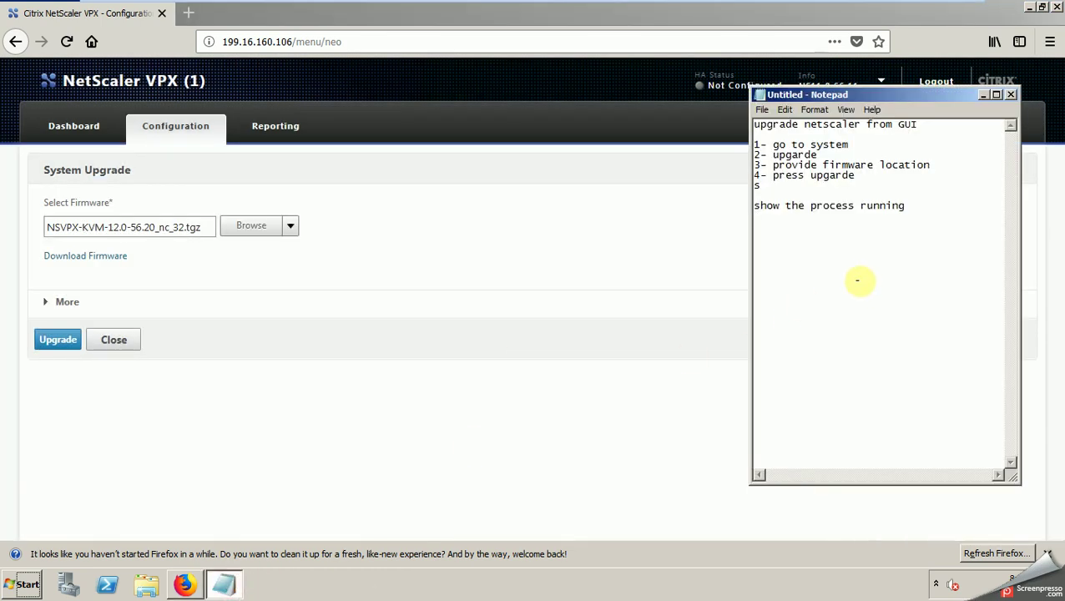
type("uploading has been ")
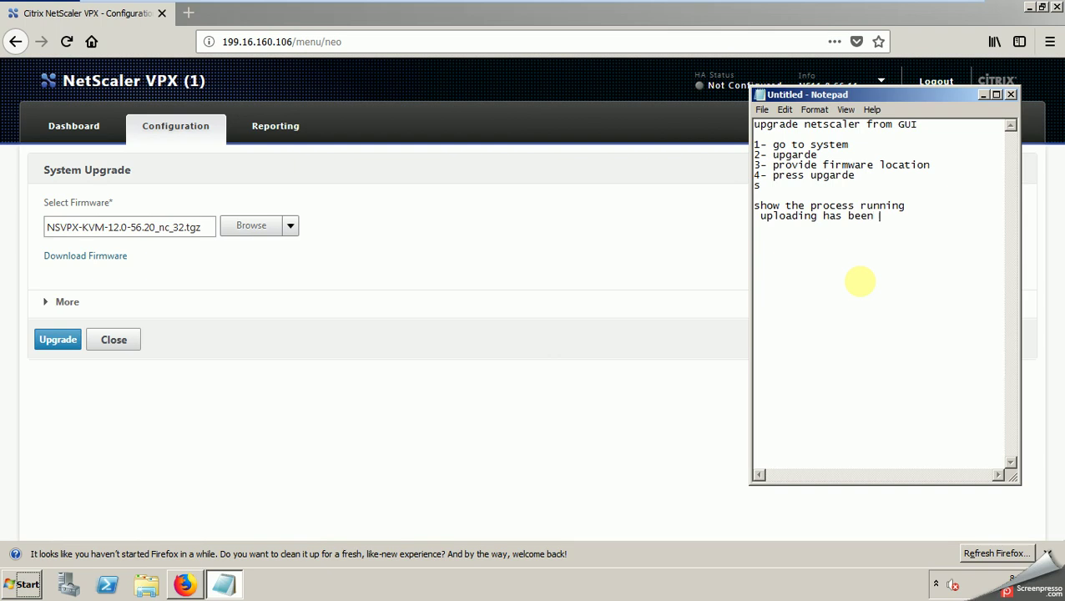
type("done")
Step: Start the firmware upgrade again, launch WinSCP from the desktop, and return to the NetScaler upgrade page
left_click(59, 339)
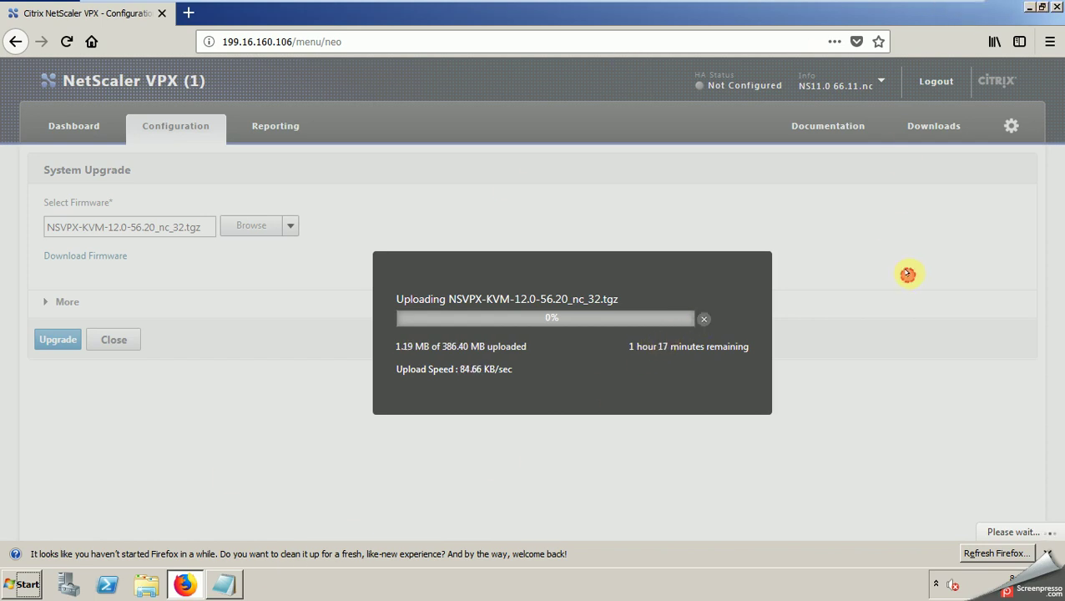
left_click(1029, 7)
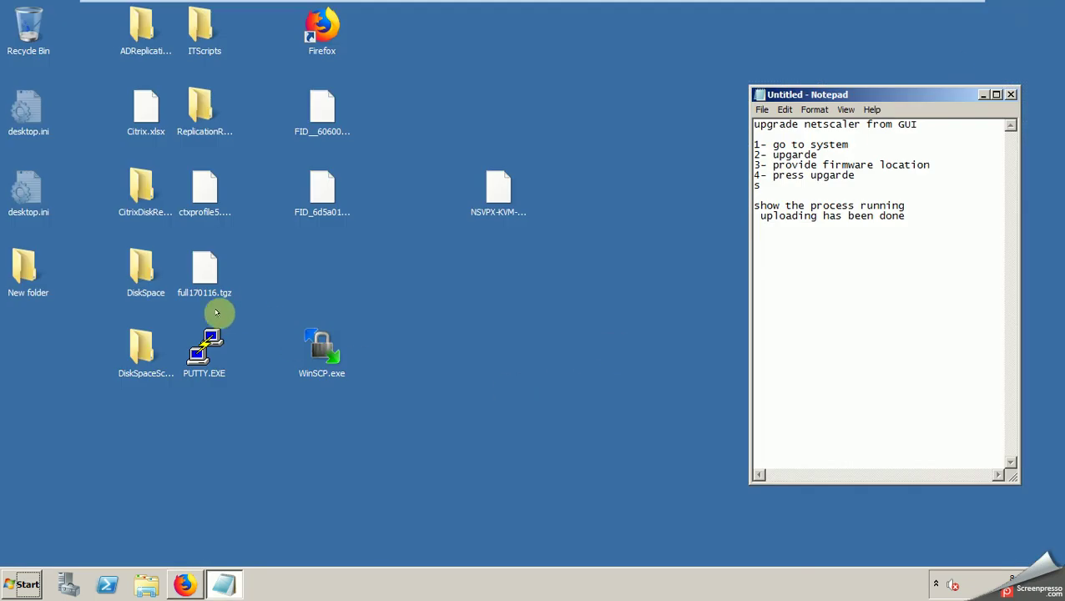
left_click(322, 349)
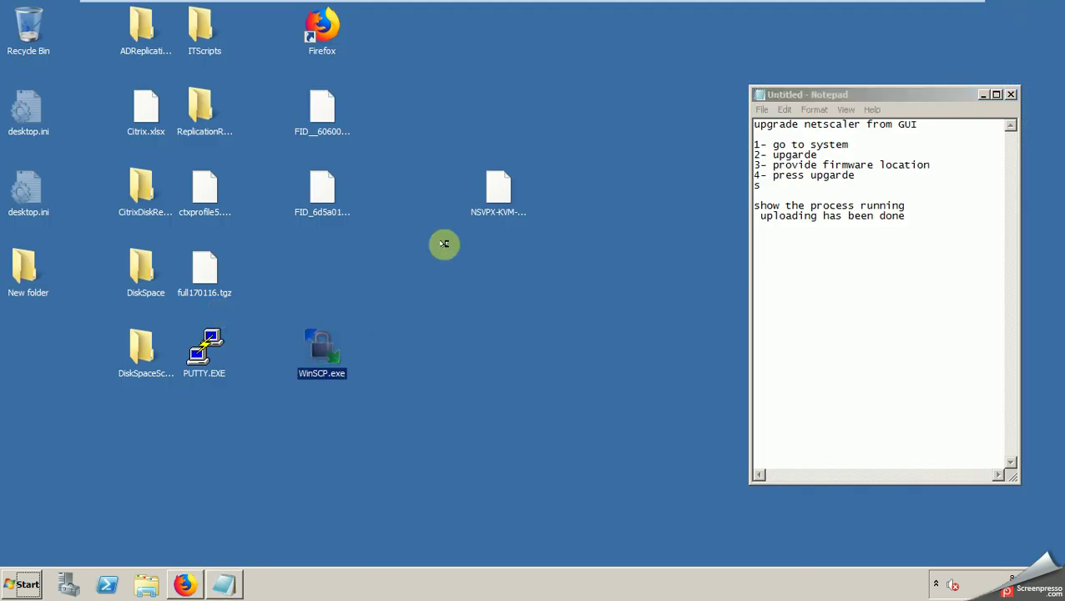
double_click(320, 377)
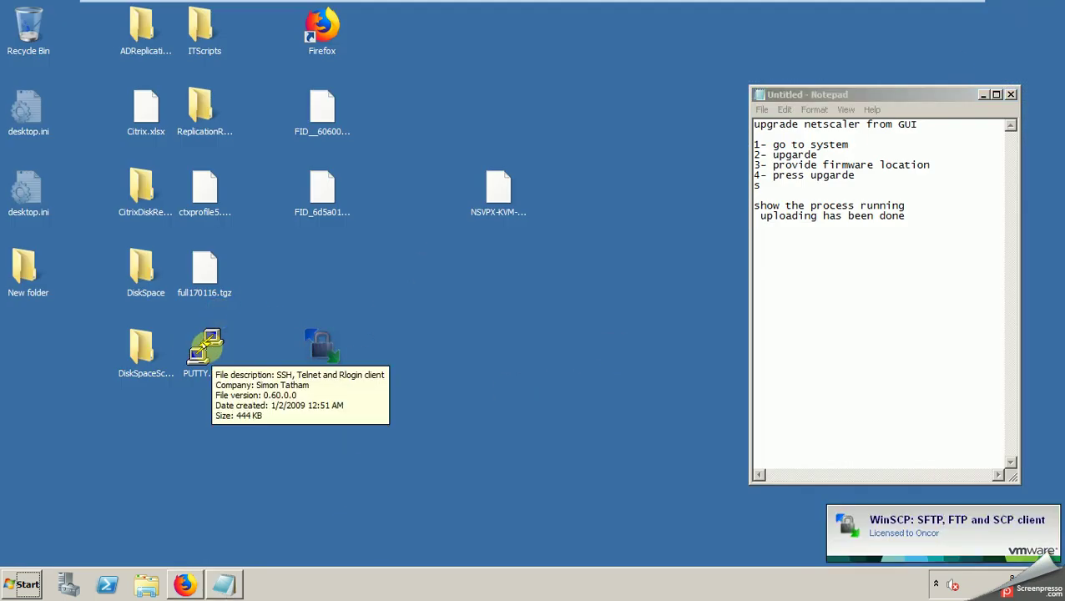
left_click(206, 345)
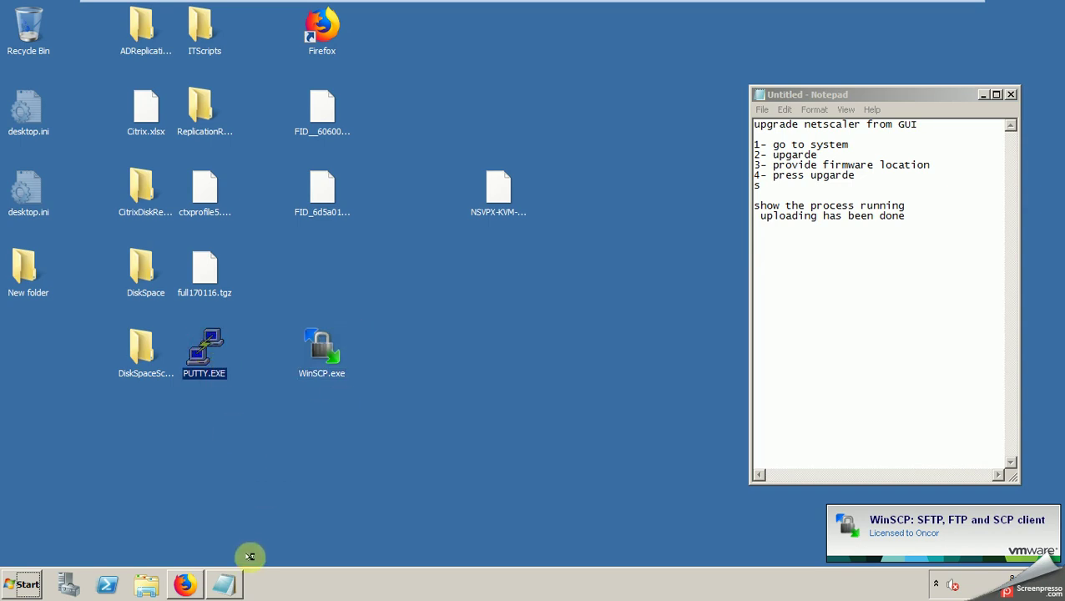
left_click(226, 584)
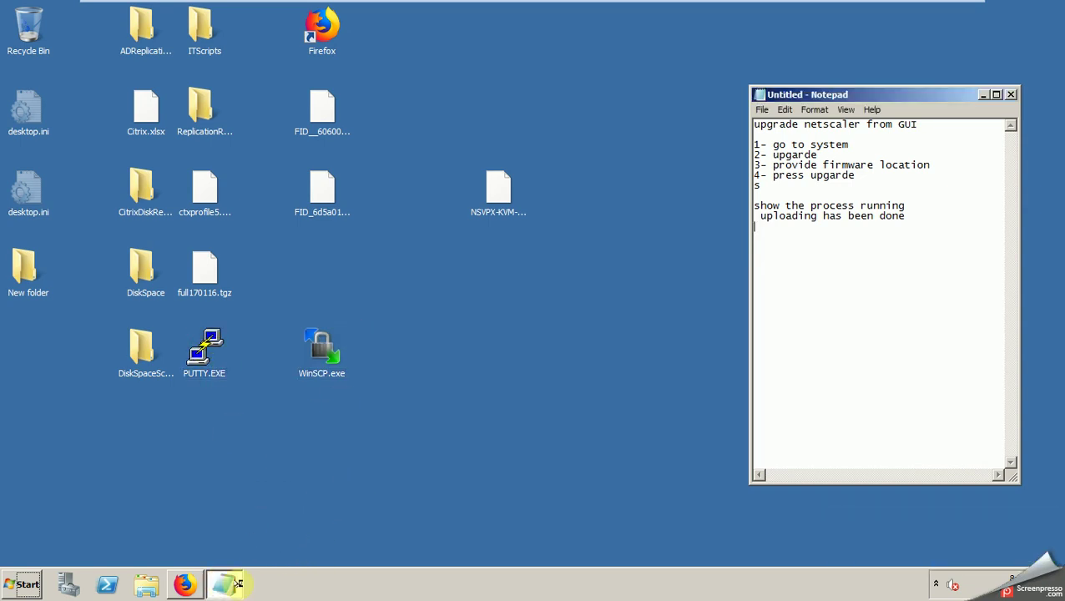
left_click(167, 585)
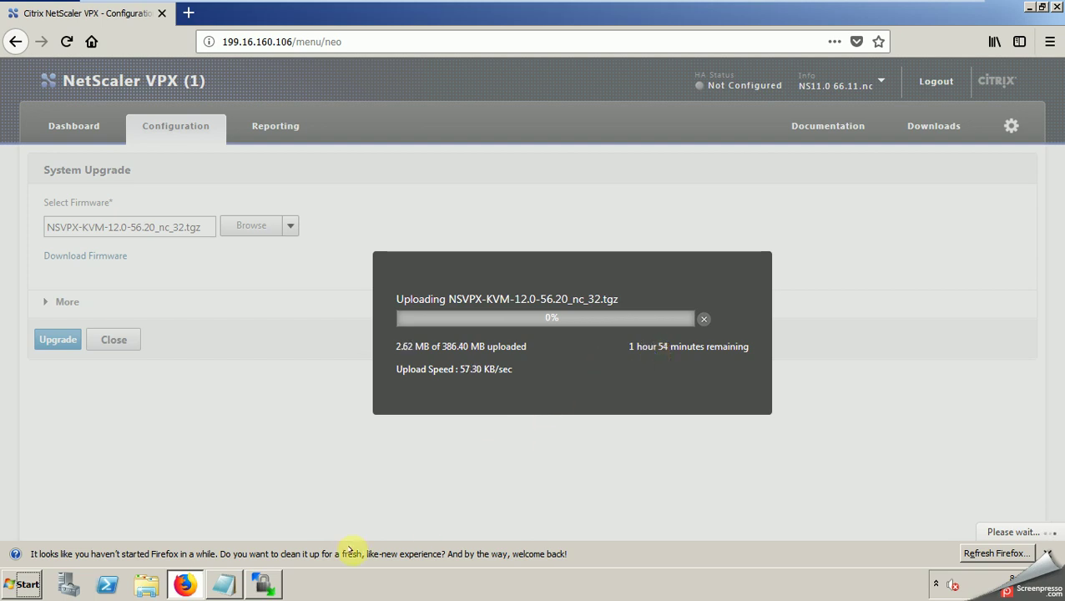
Step: In WinSCP's login dialog, enter host name 199.16.160.106, user name nsroot and the account password for an SFTP session
left_click(263, 584)
left_click(481, 365)
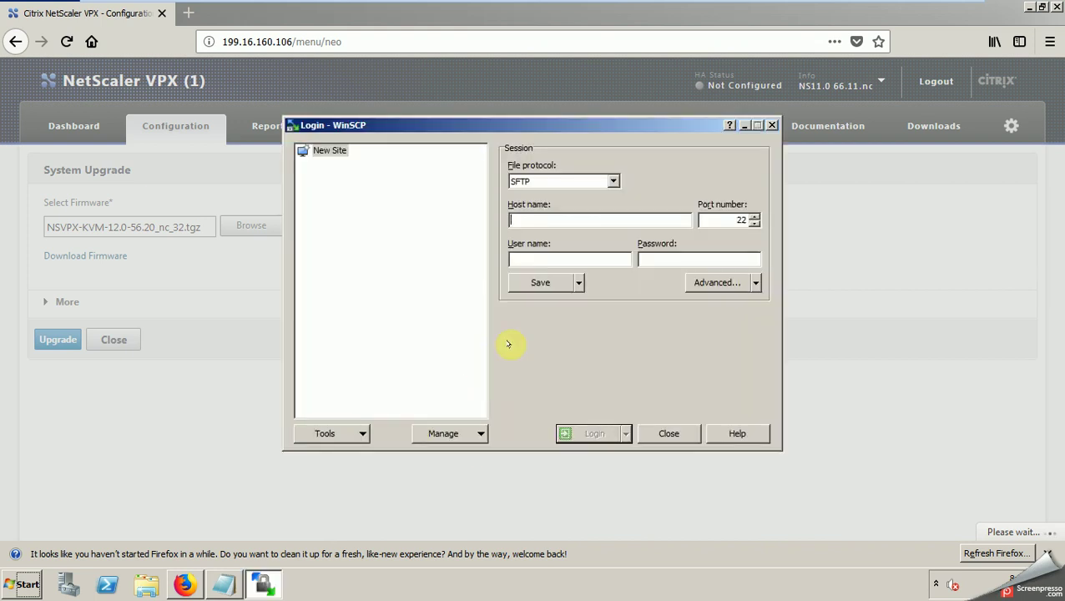
left_click(554, 218)
type("199.16.1")
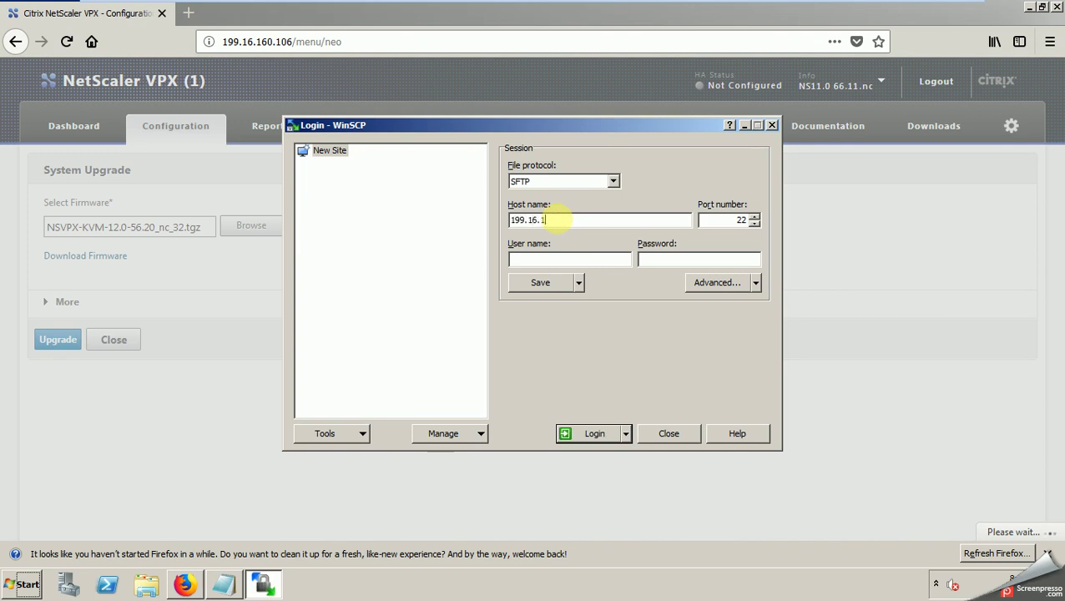
type("60.")
left_click(547, 259)
type("nsroot")
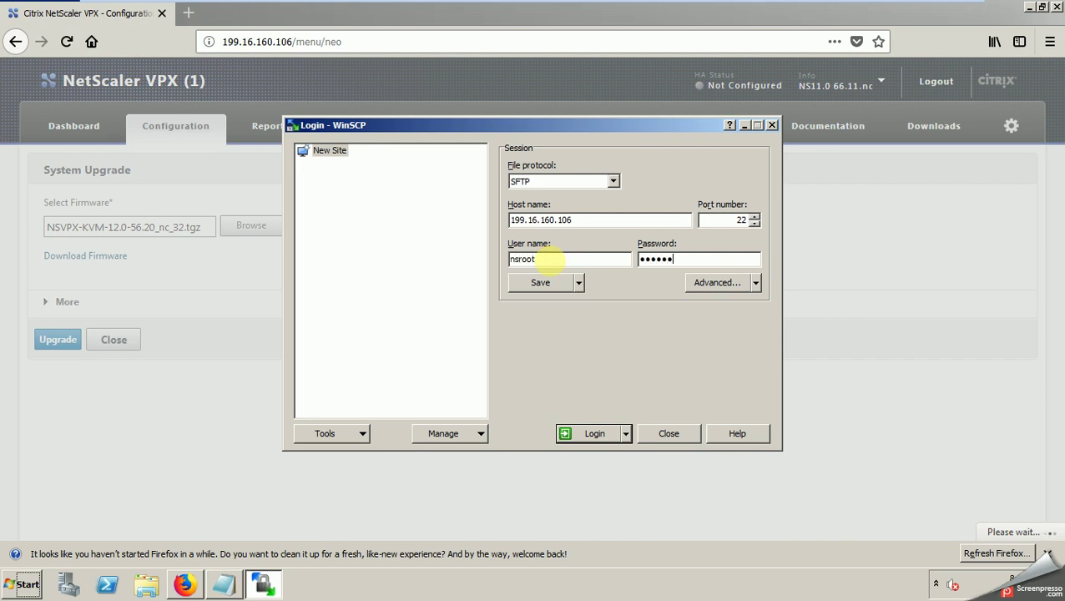
Step: Log in to the NetScaler over SFTP, accepting its unknown host key and continuing to the file browser
key("Return")
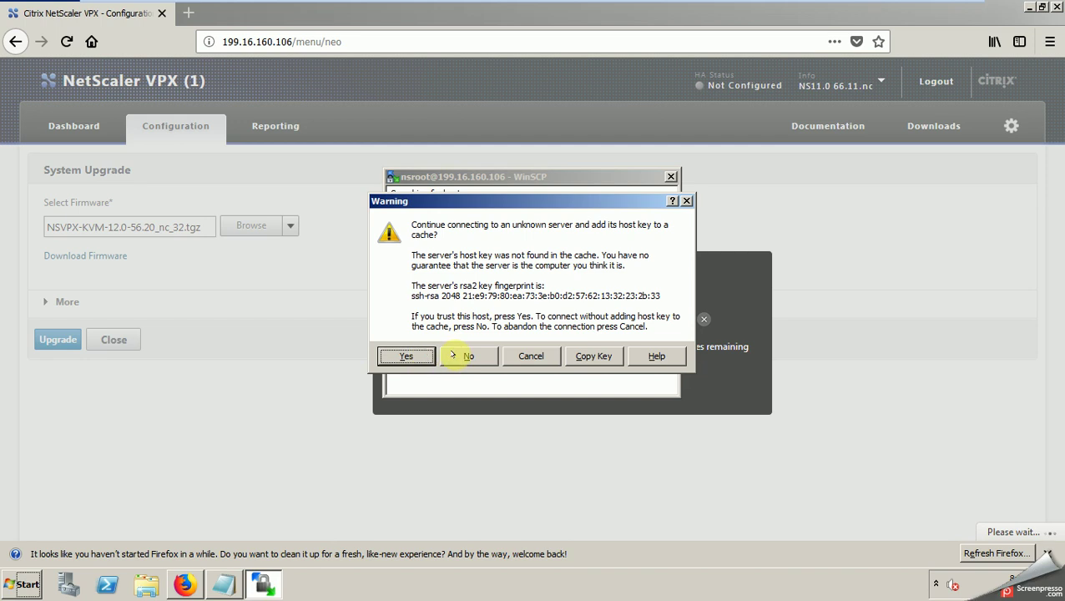
left_click(419, 356)
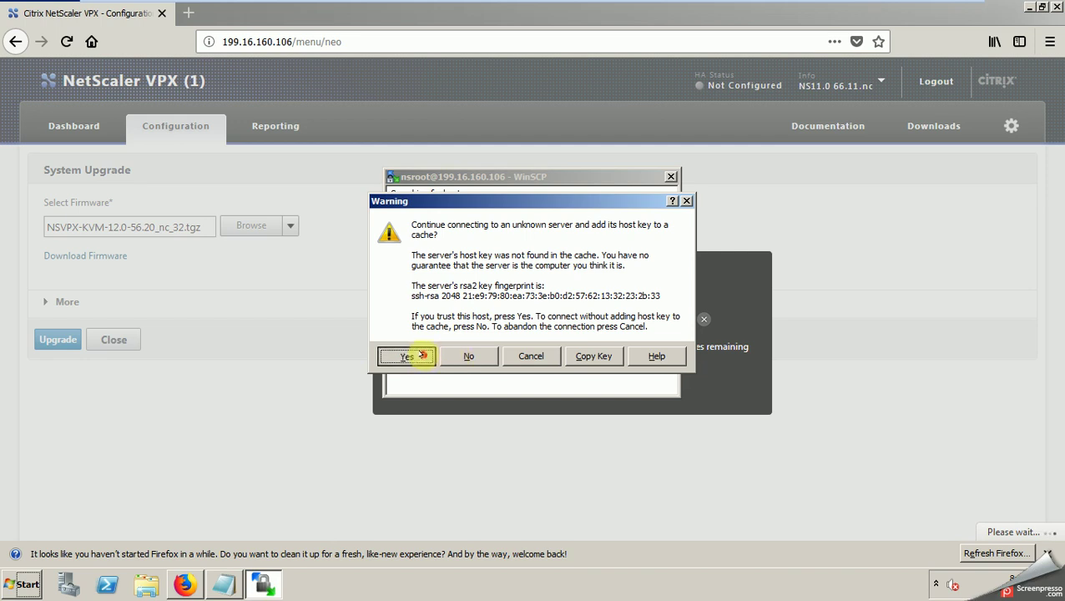
left_click(564, 379)
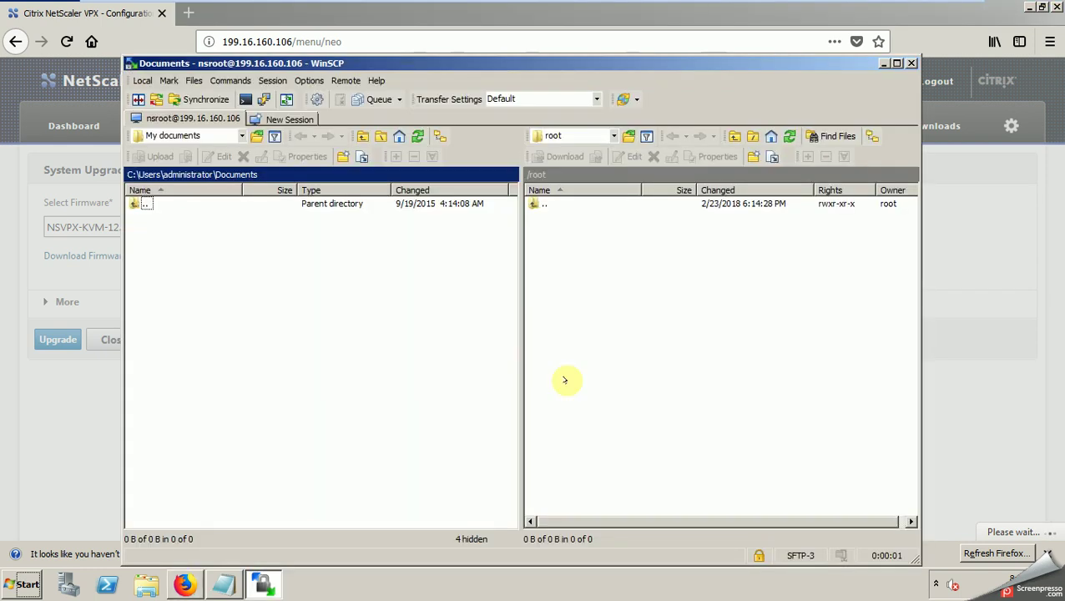
Step: Browse the NetScaler's root, netscaler, flash and flash/var folders, then select the firmware file ns-11.0-66.11.gz in /flash
double_click(535, 202)
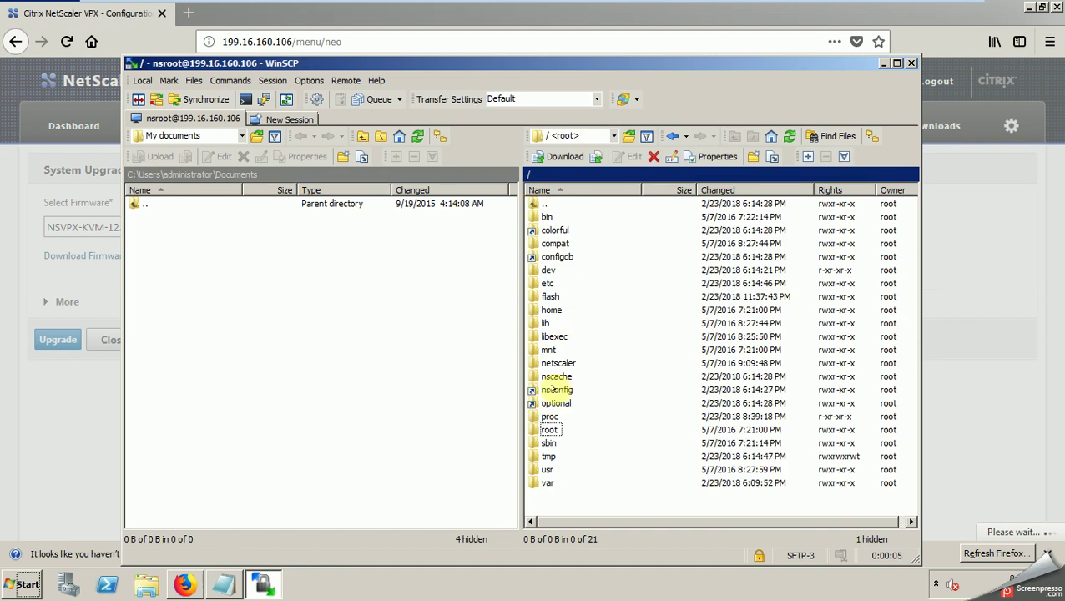
double_click(556, 364)
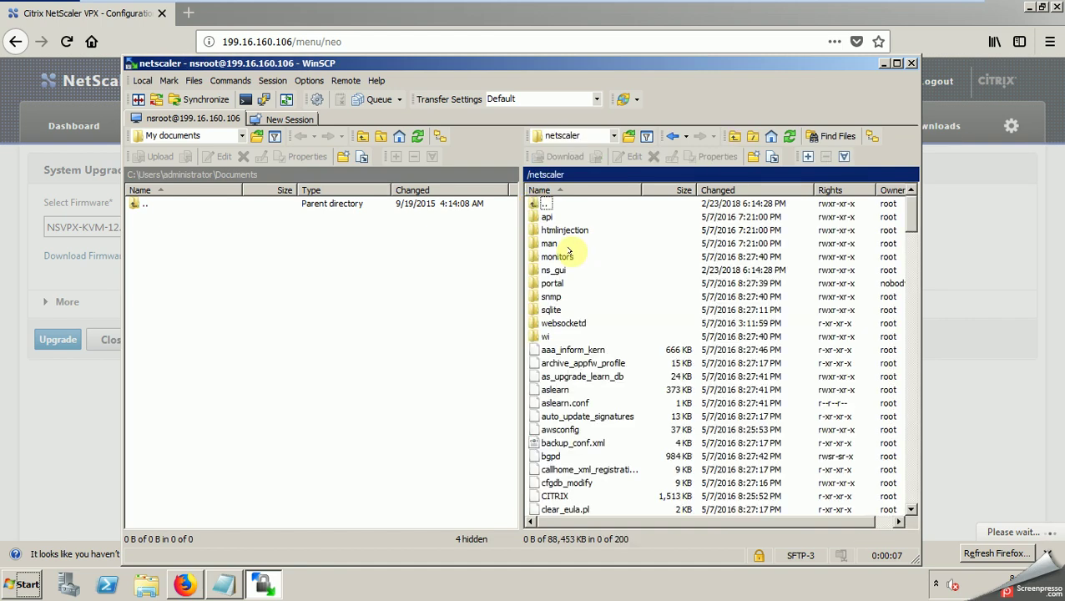
double_click(535, 203)
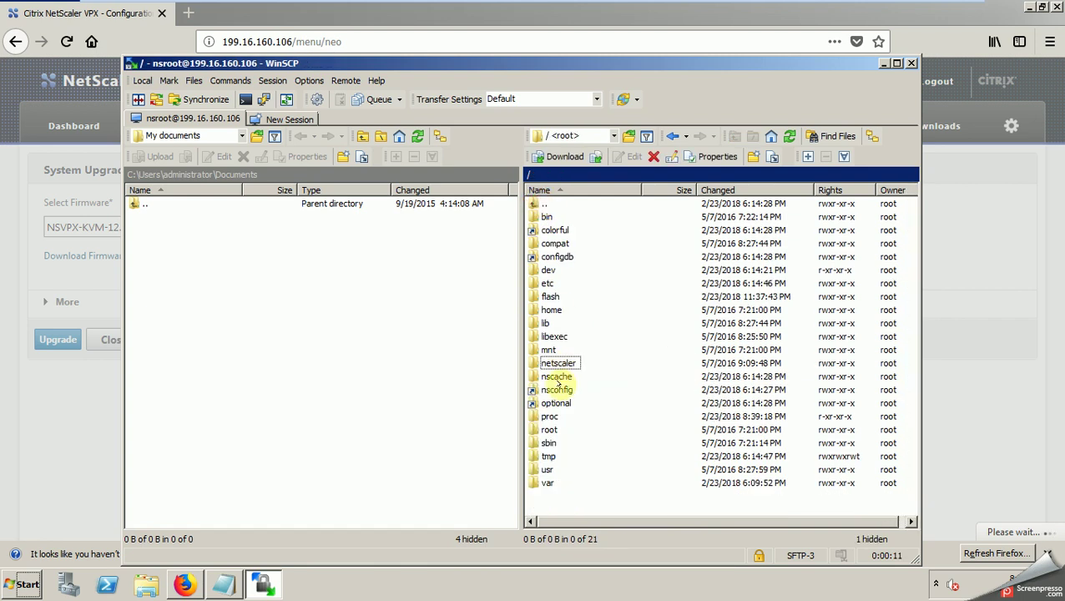
double_click(547, 296)
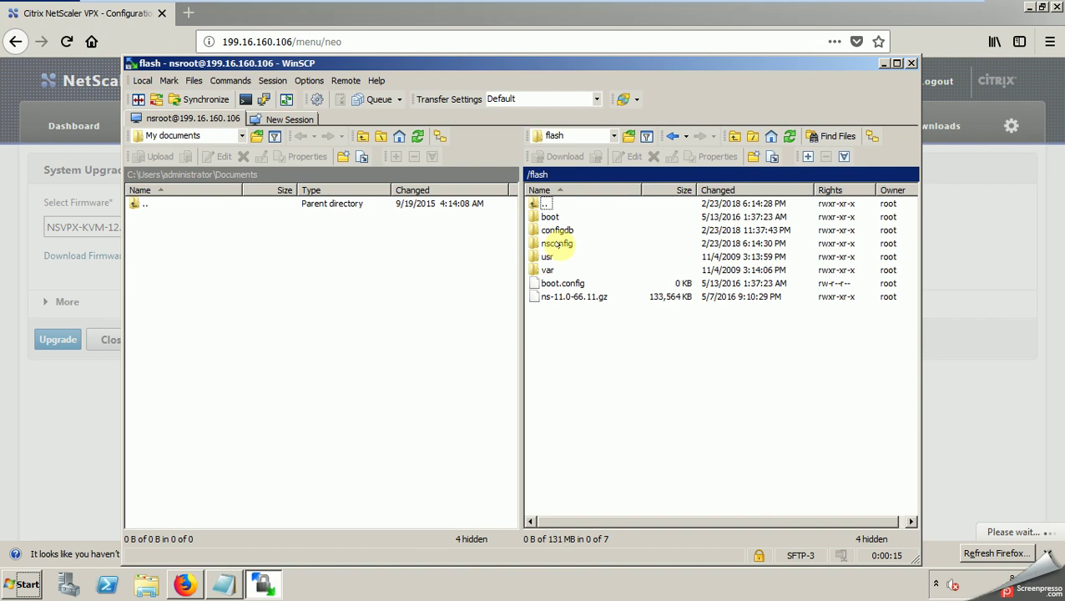
double_click(547, 269)
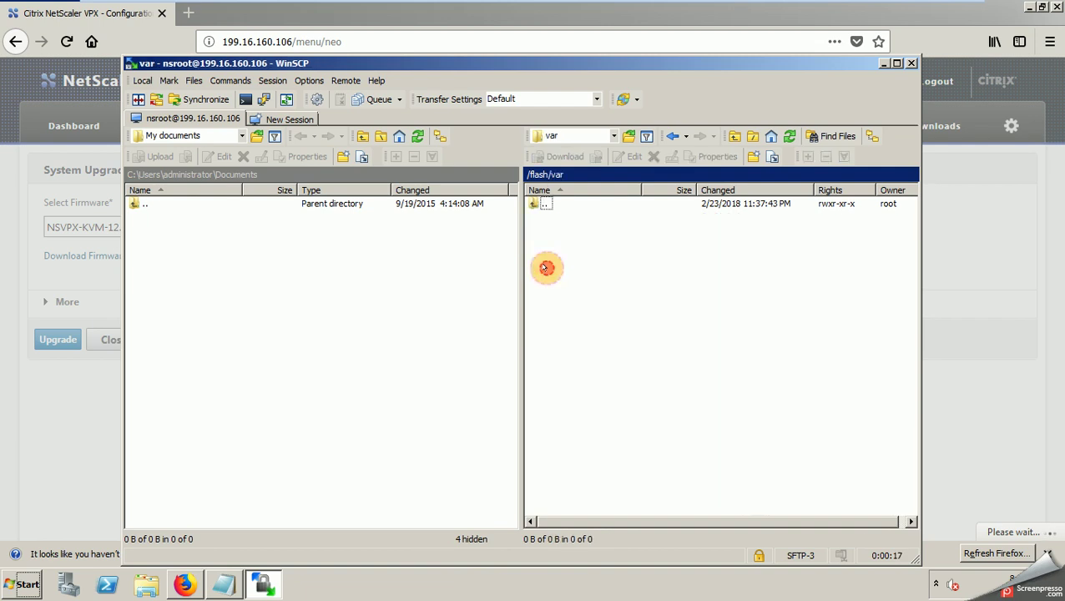
double_click(538, 205)
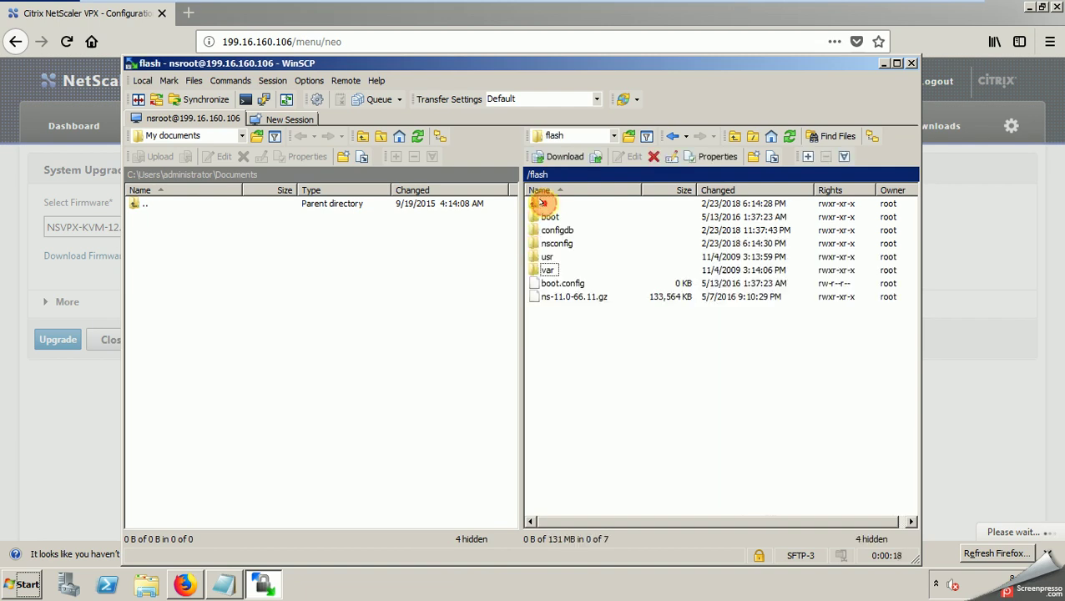
left_click(568, 297)
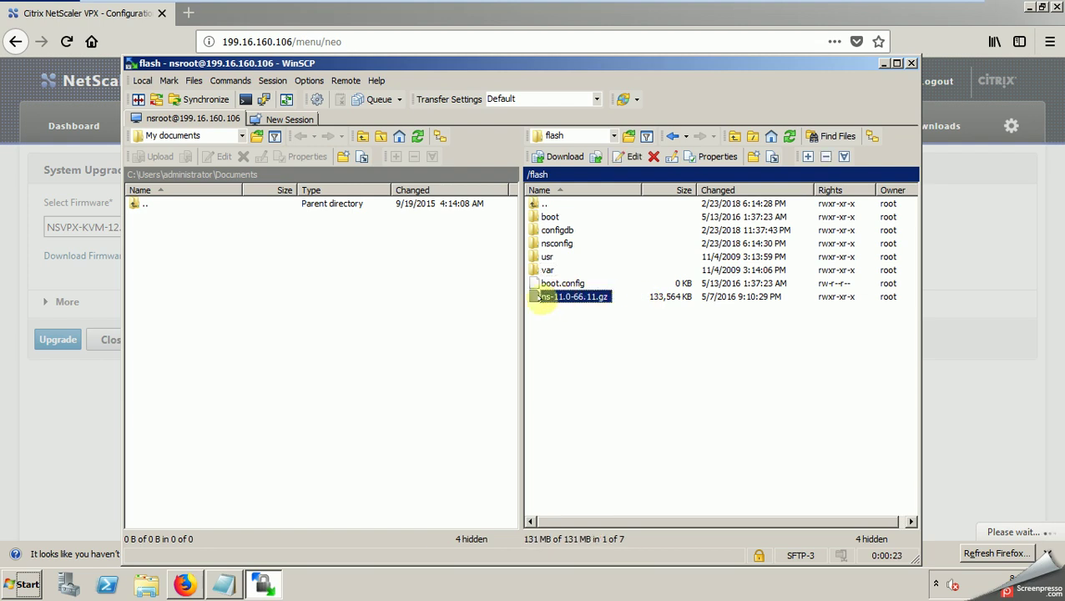
Step: Add the line "old fireware" to the Notepad notes and return to WinSCP
left_click(216, 585)
left_click(246, 547)
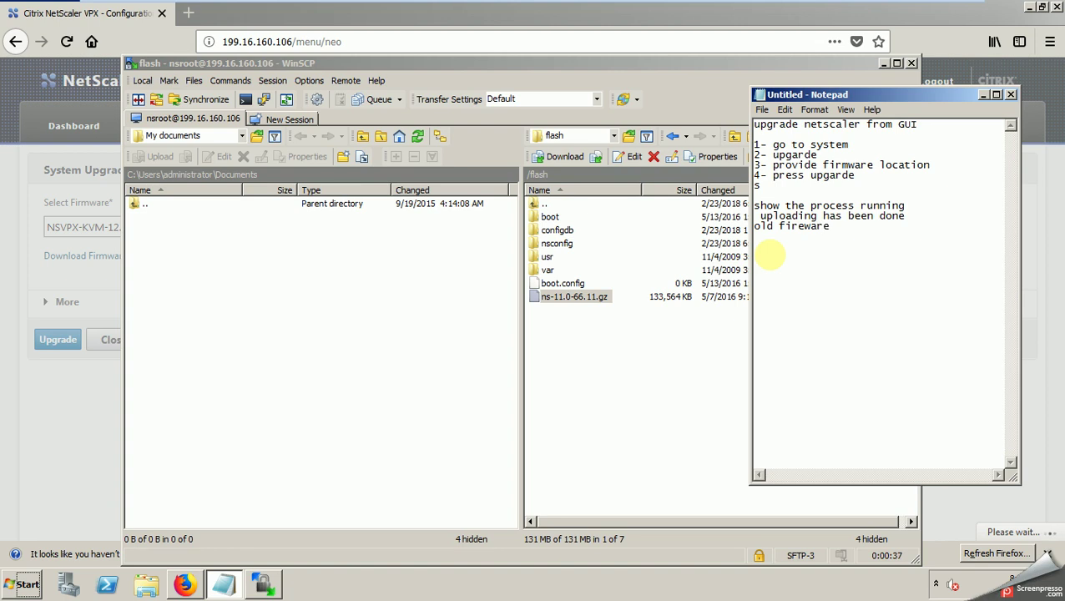
left_click(602, 392)
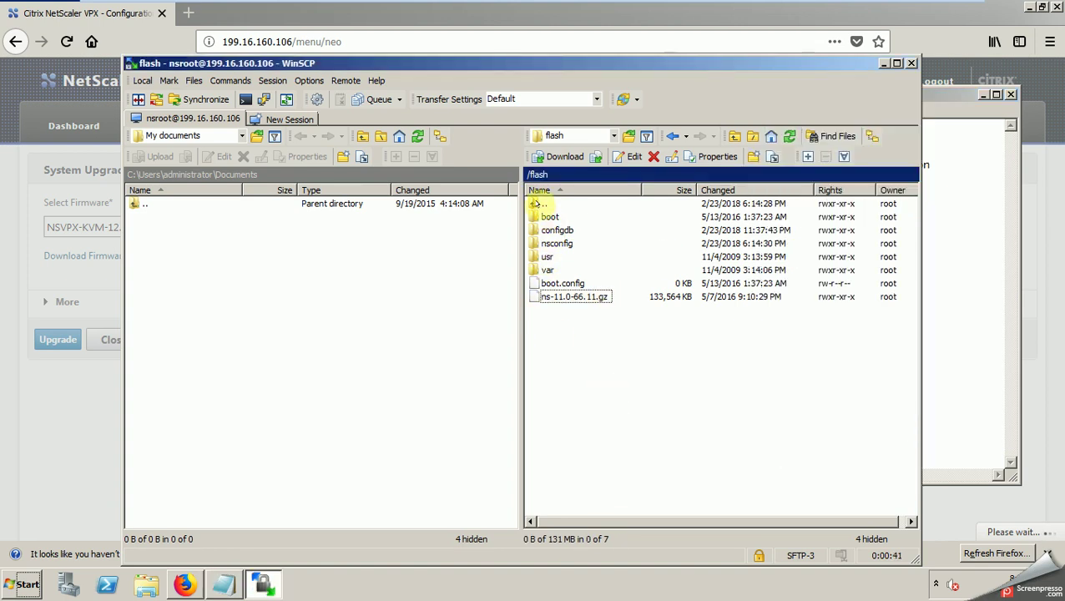
Step: Open the appliance's /var folder and check its nsinstall and install subfolders and the rest of its contents for firmware files
double_click(534, 204)
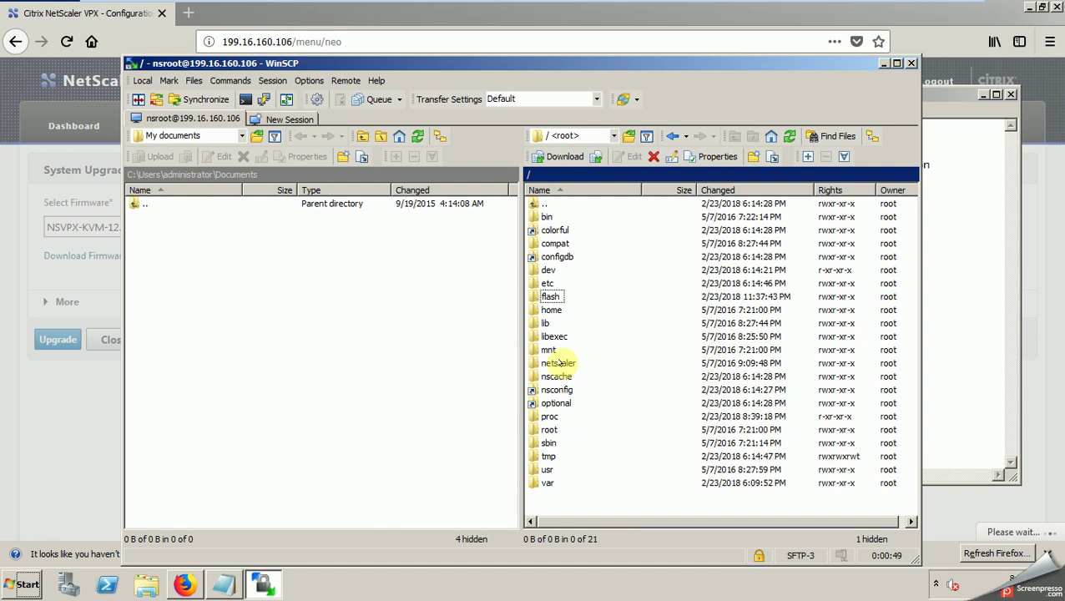
double_click(548, 483)
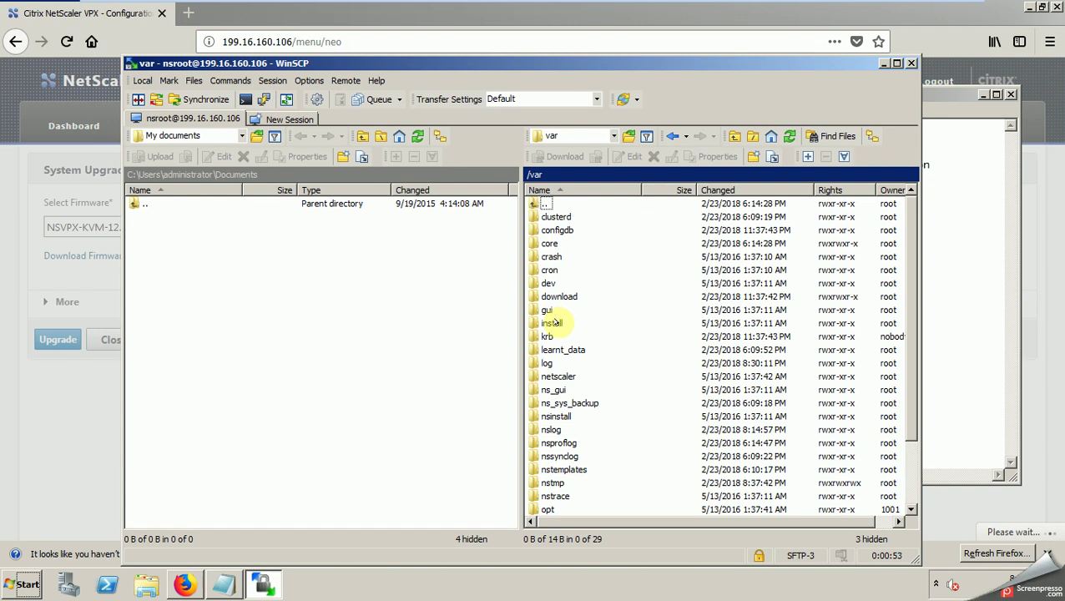
double_click(554, 416)
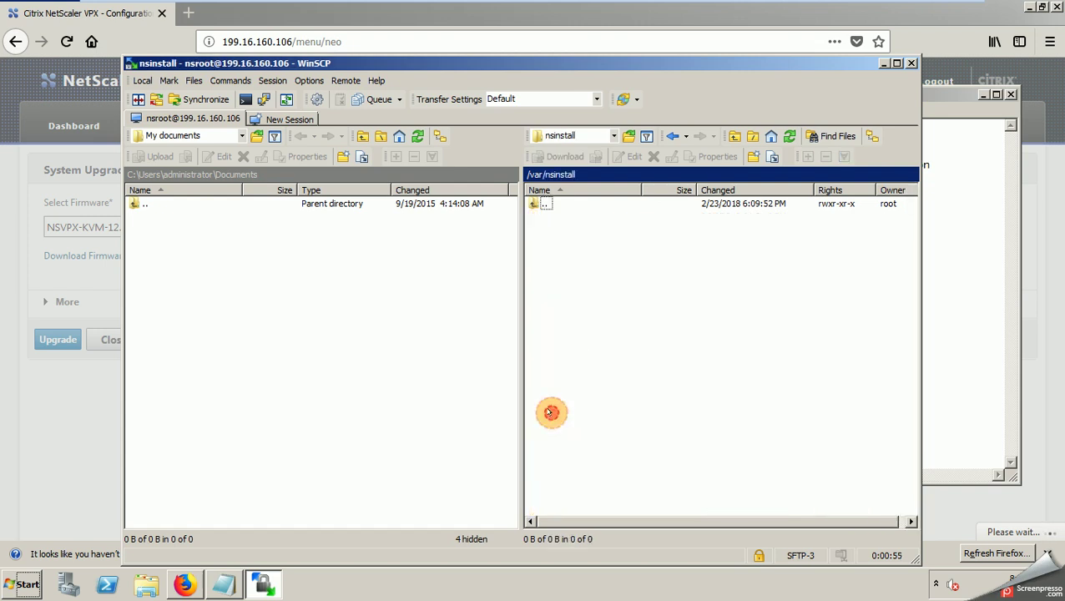
double_click(539, 203)
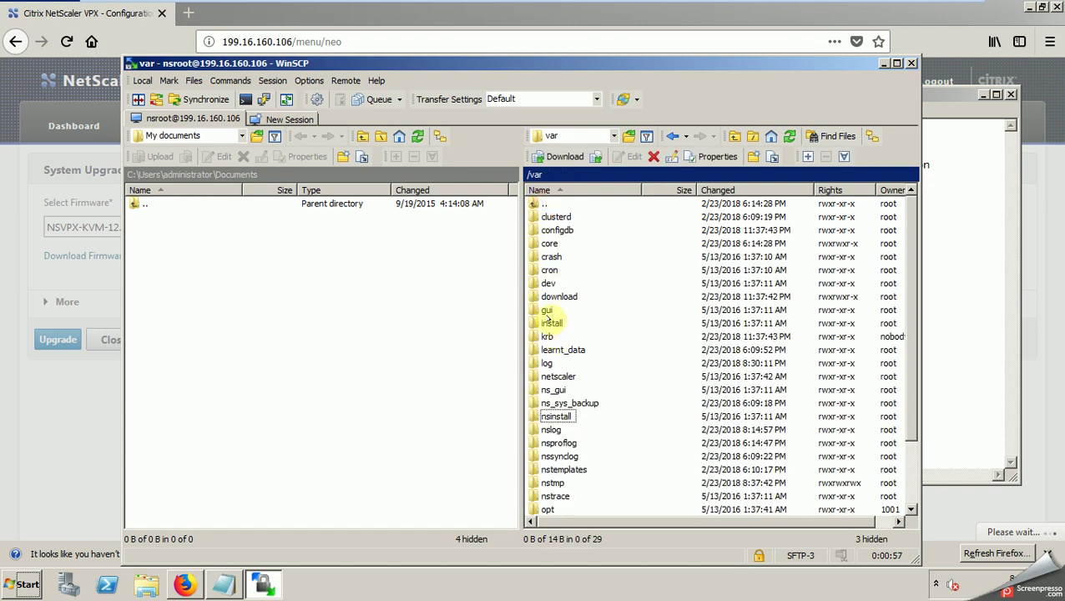
double_click(551, 322)
double_click(541, 204)
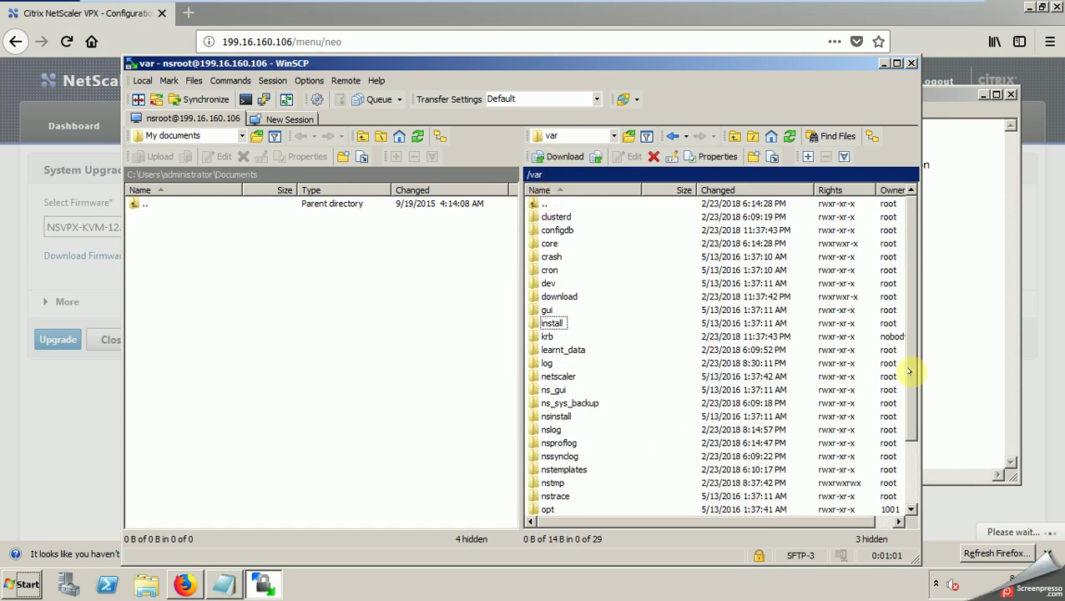
left_click_drag(909, 371, 913, 427)
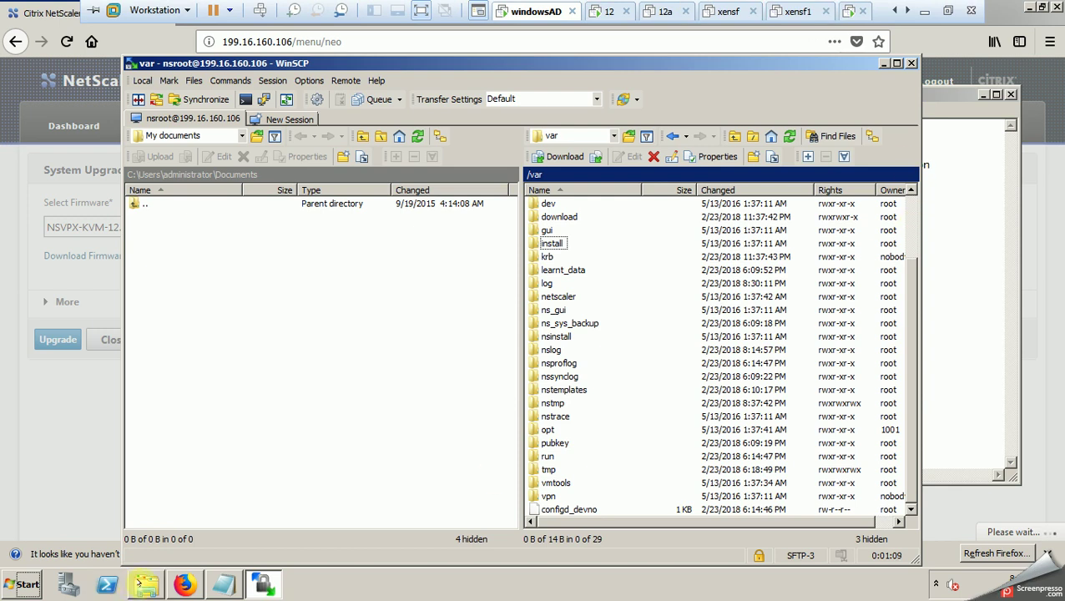
Step: Minimize the full-screen virtual machine to get back to the host computer's desktop
mouse_move(212, 576)
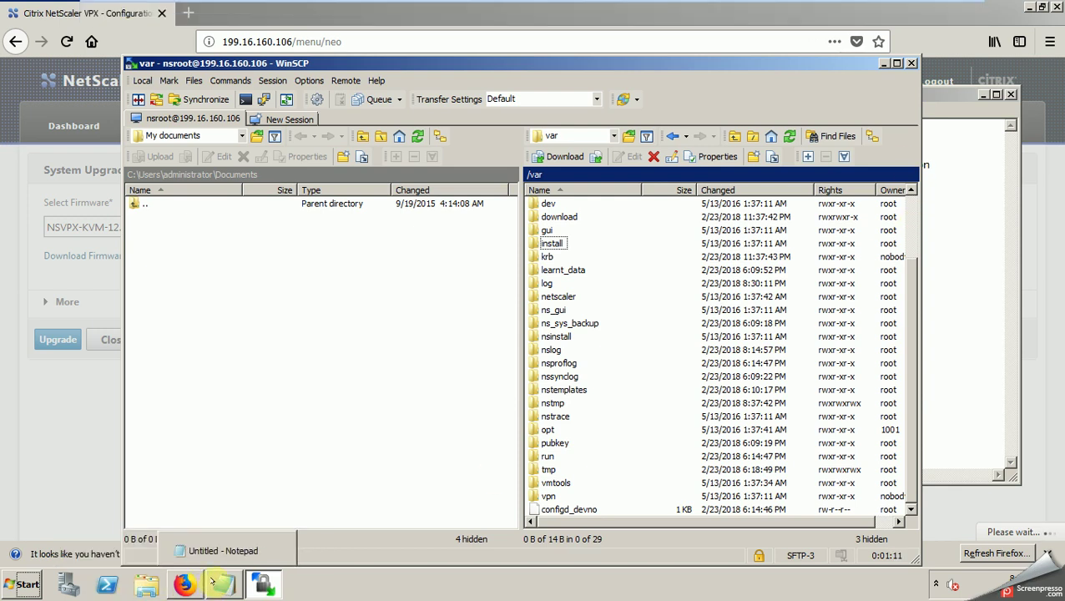
mouse_move(805, 7)
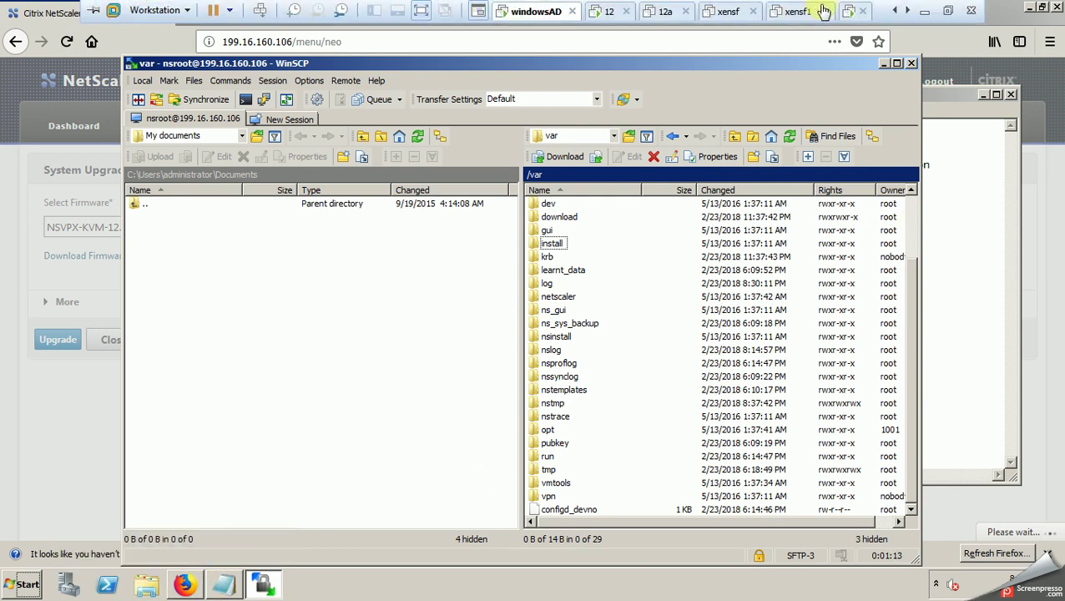
left_click(924, 15)
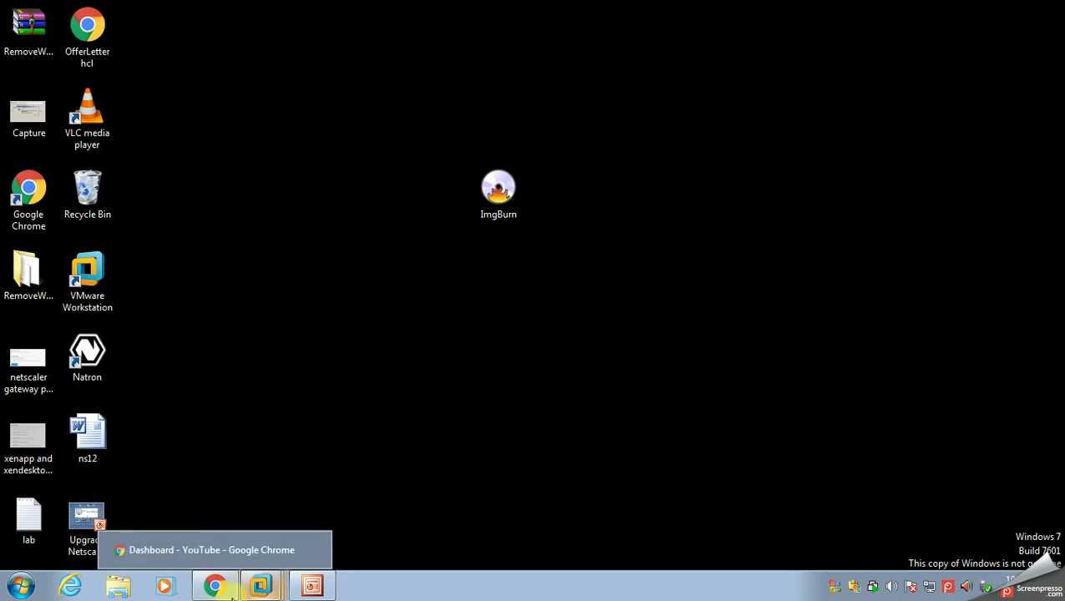
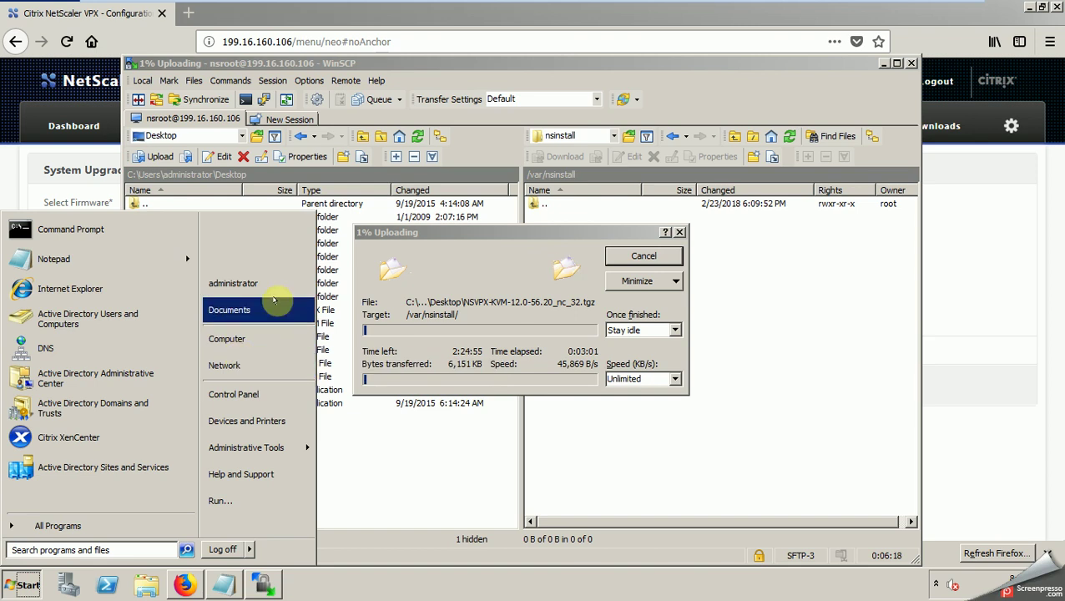
left_click(1029, 7)
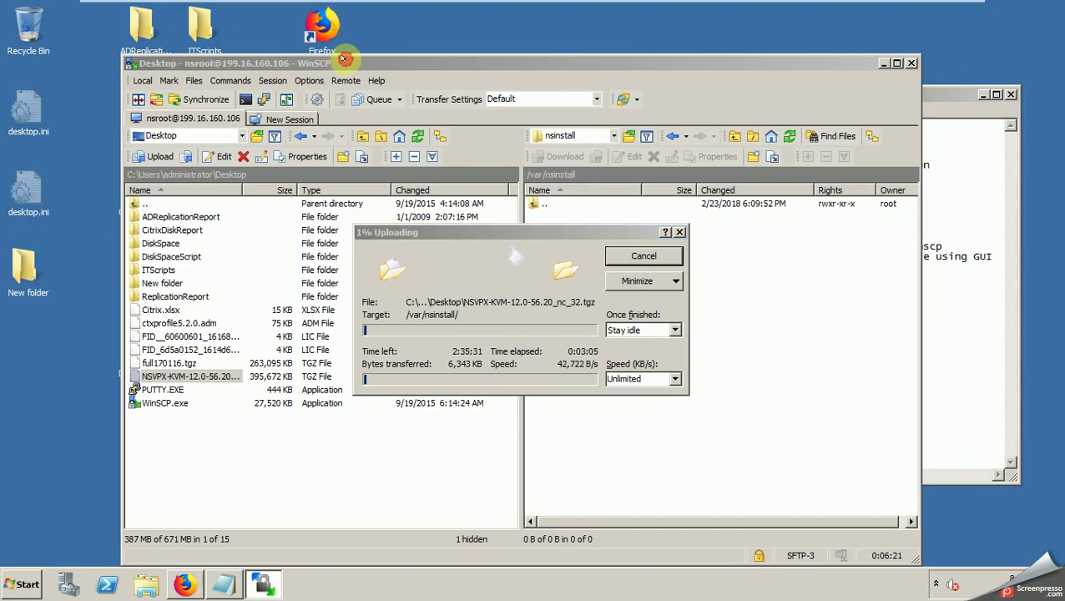
left_click(22, 583)
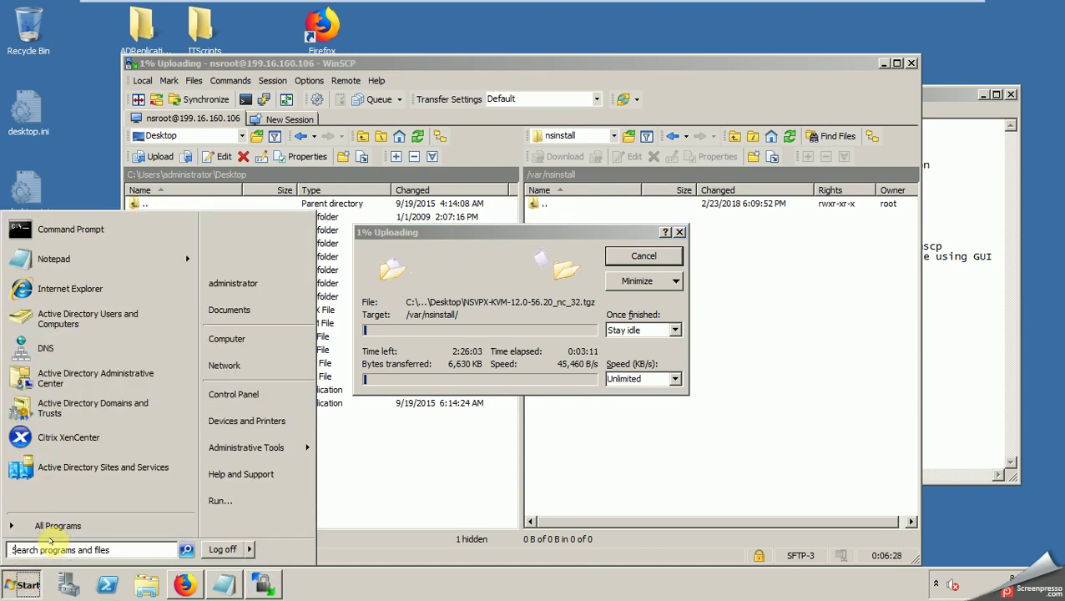
type("putty")
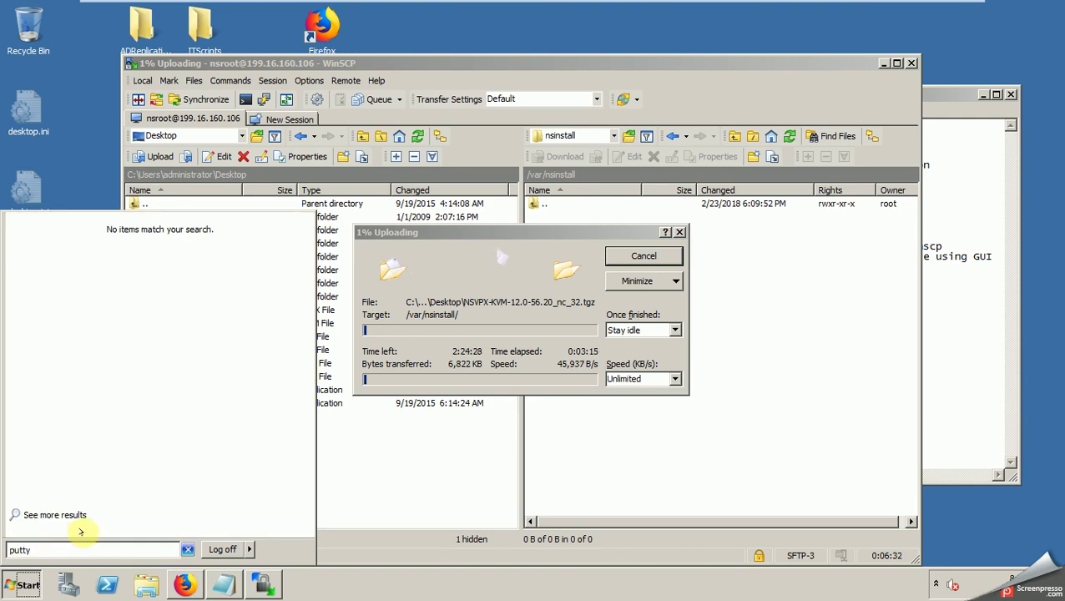
key("BackSpace")
key("BackSpace")
key("BackSpace")
key("BackSpace")
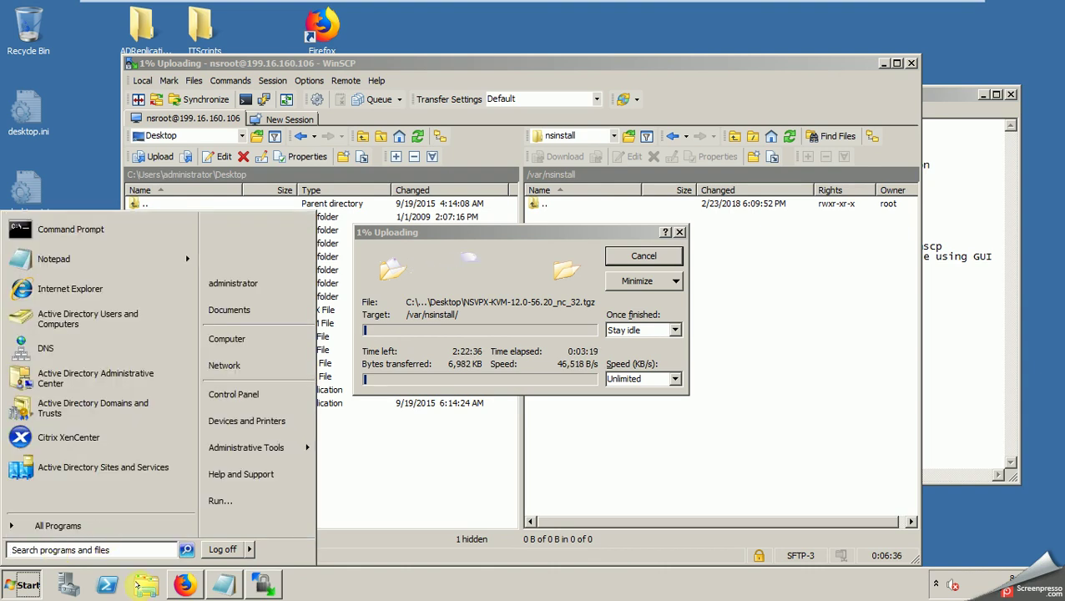
key("Escape")
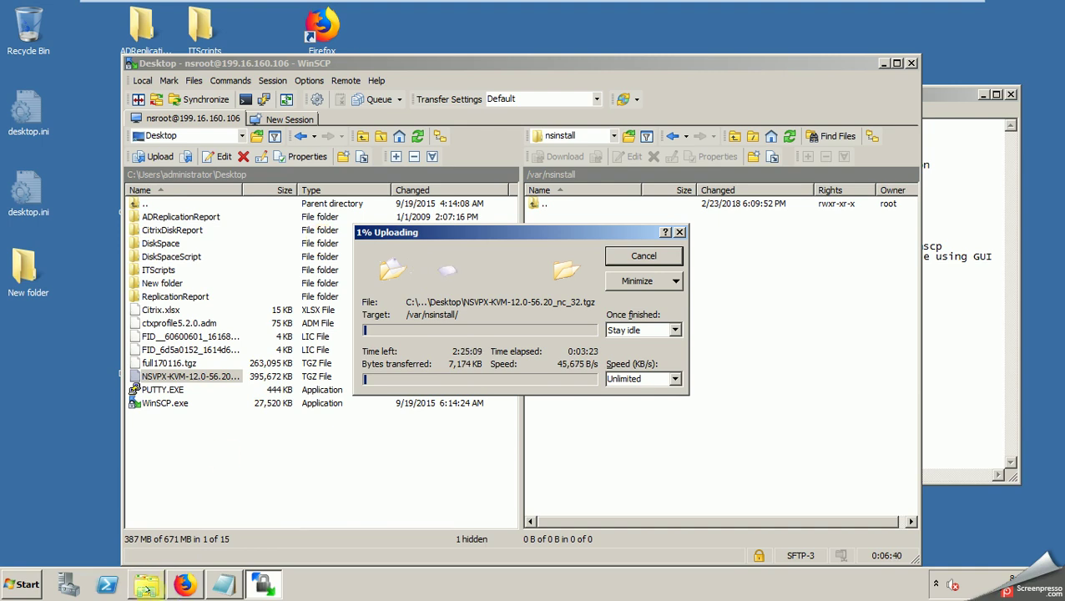
Step: Launch PUTTY.EXE from the Desktop folder in Windows Explorer
left_click(147, 582)
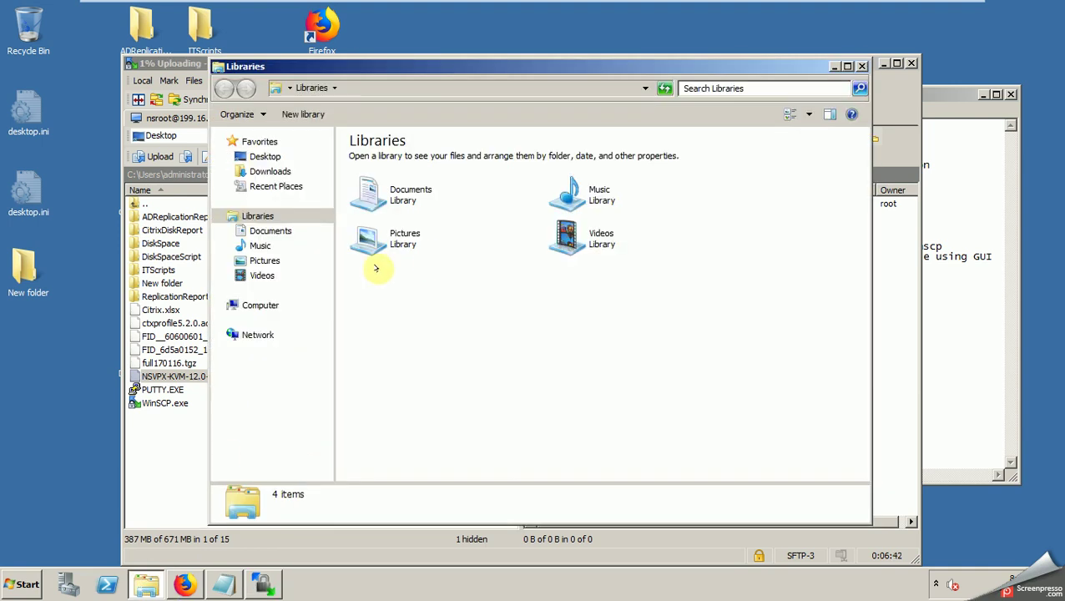
left_click(266, 156)
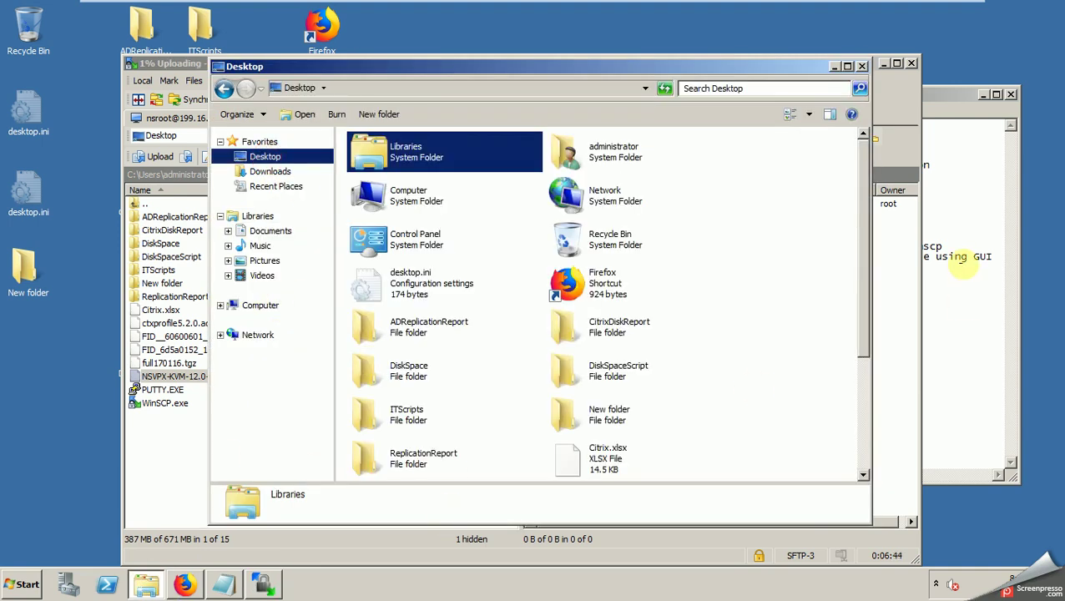
left_click(857, 290)
double_click(367, 455)
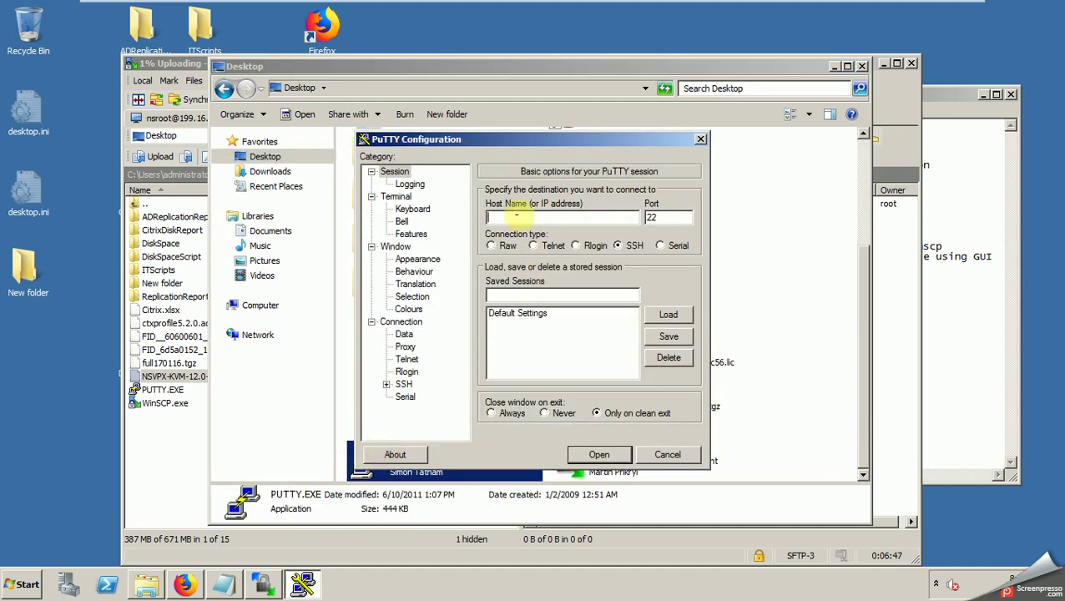
Step: Open an SSH session to 199.16.160.106 on port 22 and accept the server's host key
type("199.16.160.106")
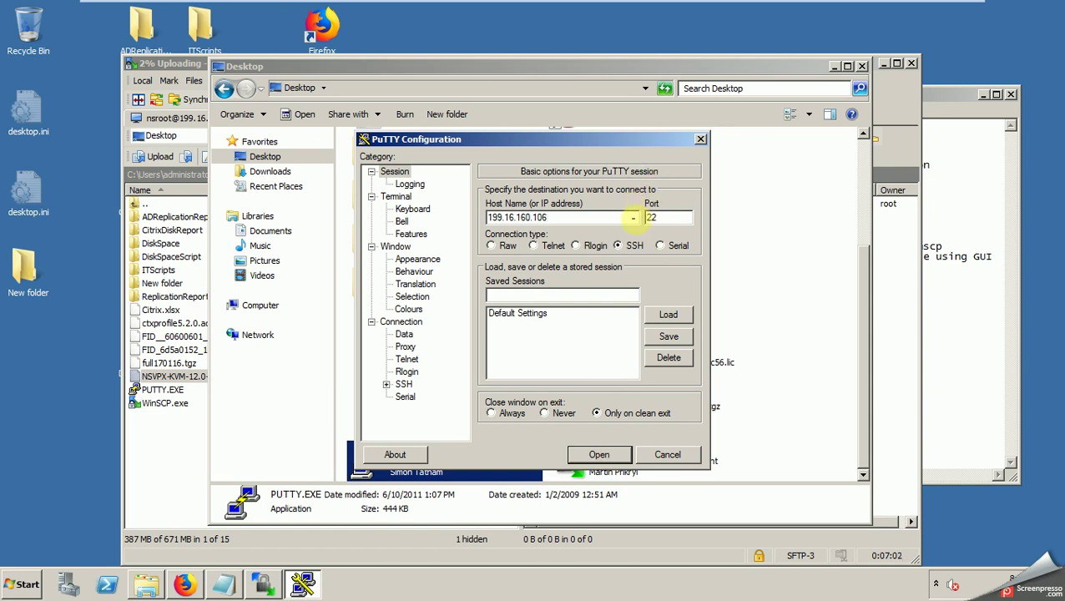
left_click(598, 454)
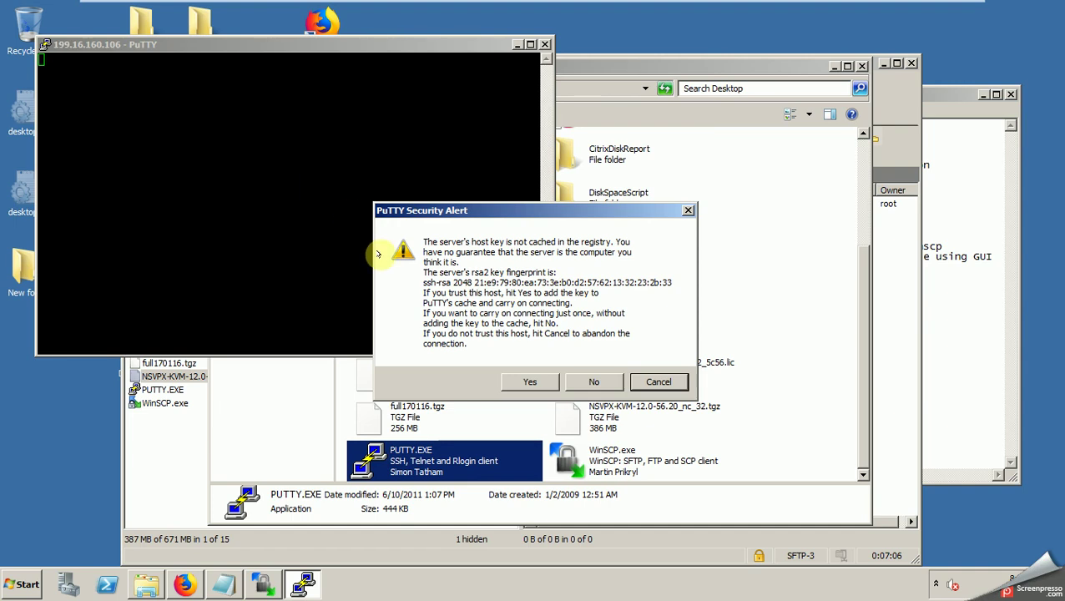
left_click(531, 381)
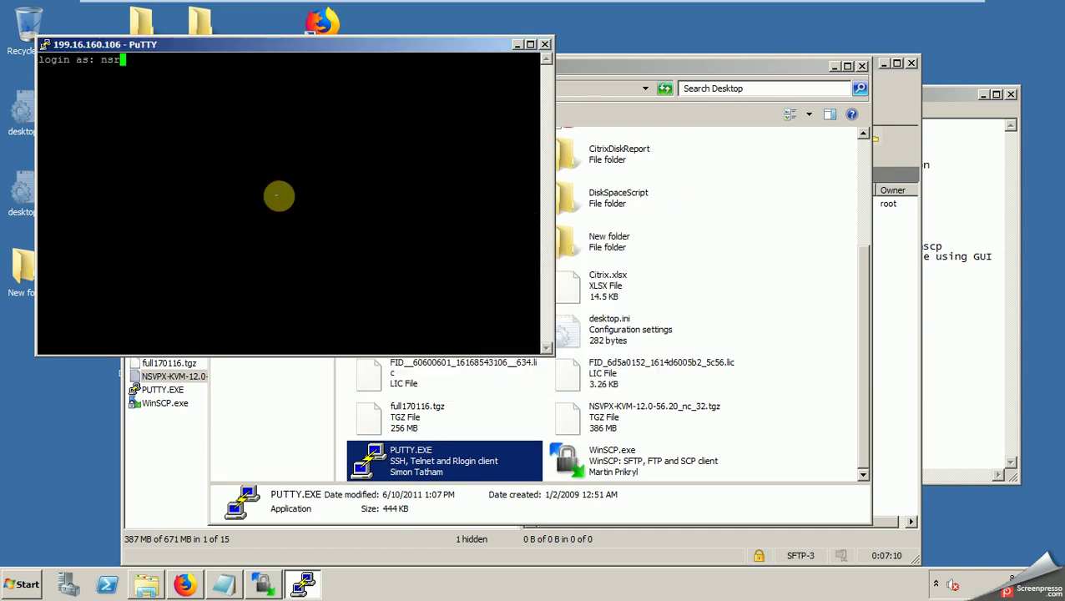
Step: Log in to the NetScaler command line as nsroot with the account password
type("nsroot")
key("Return")
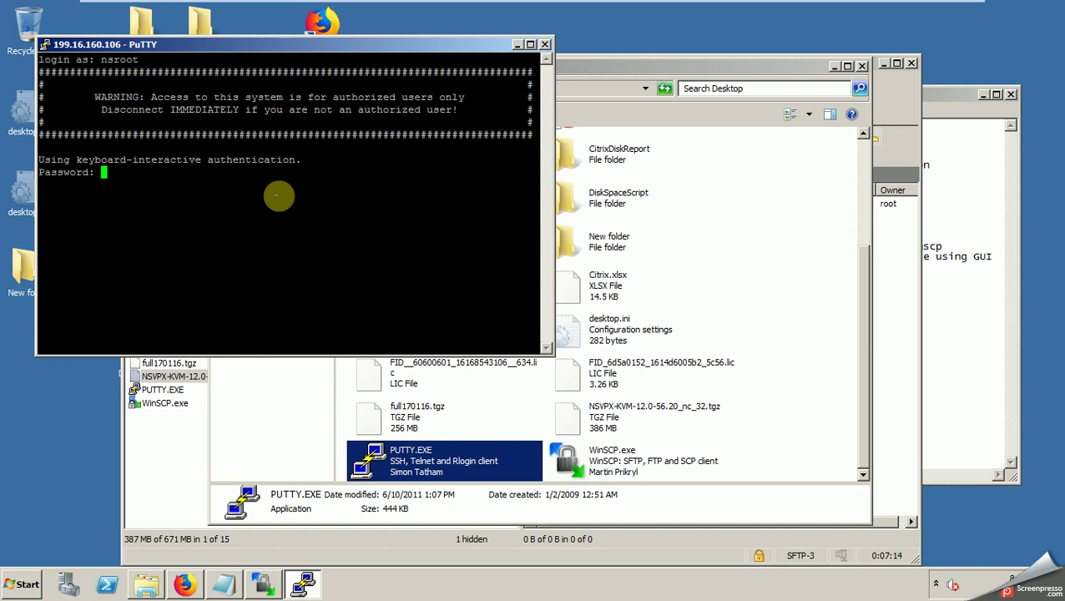
key("Return")
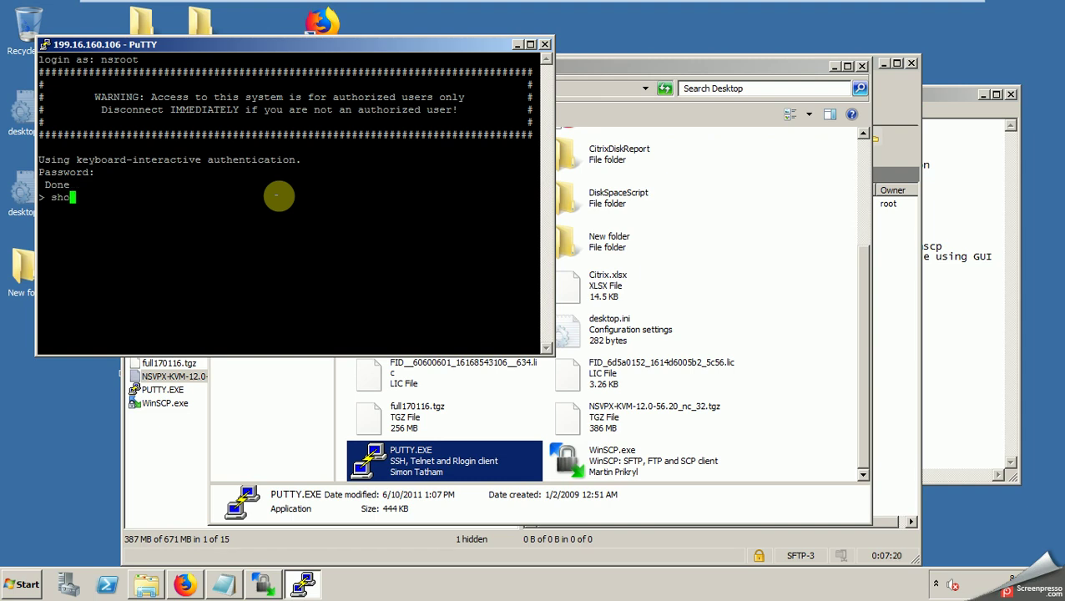
Step: List the appliance's IP addresses with "show ip" and store the running configuration with "save config"
key("Return")
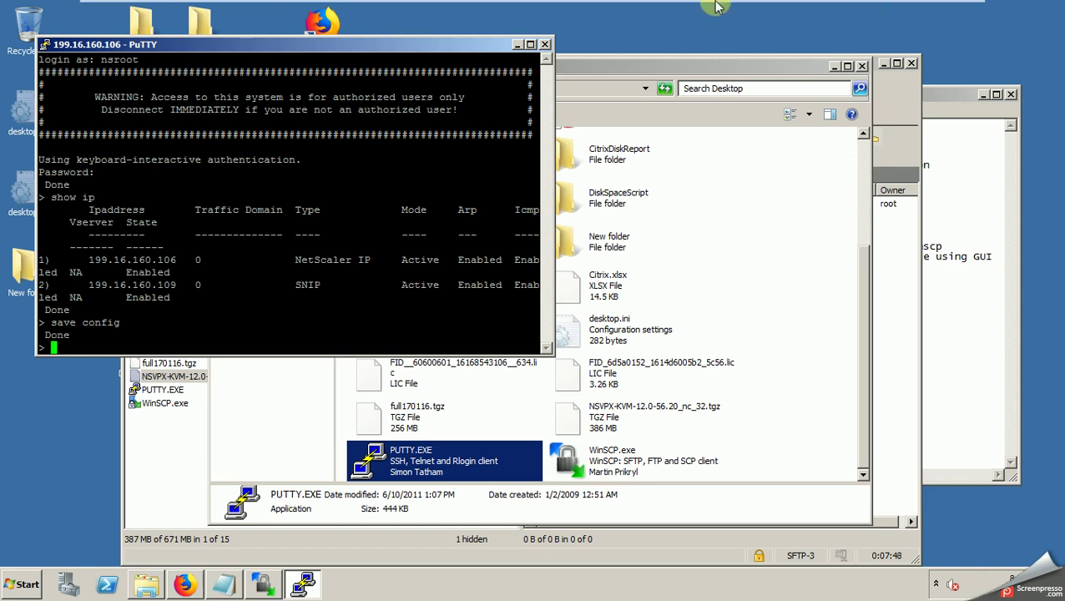
Step: Switch to the Upgrade Netscaler presentation in PowerPoint on the host and view slide 4 with the shell upgrade commands
mouse_move(732, 11)
left_click(922, 13)
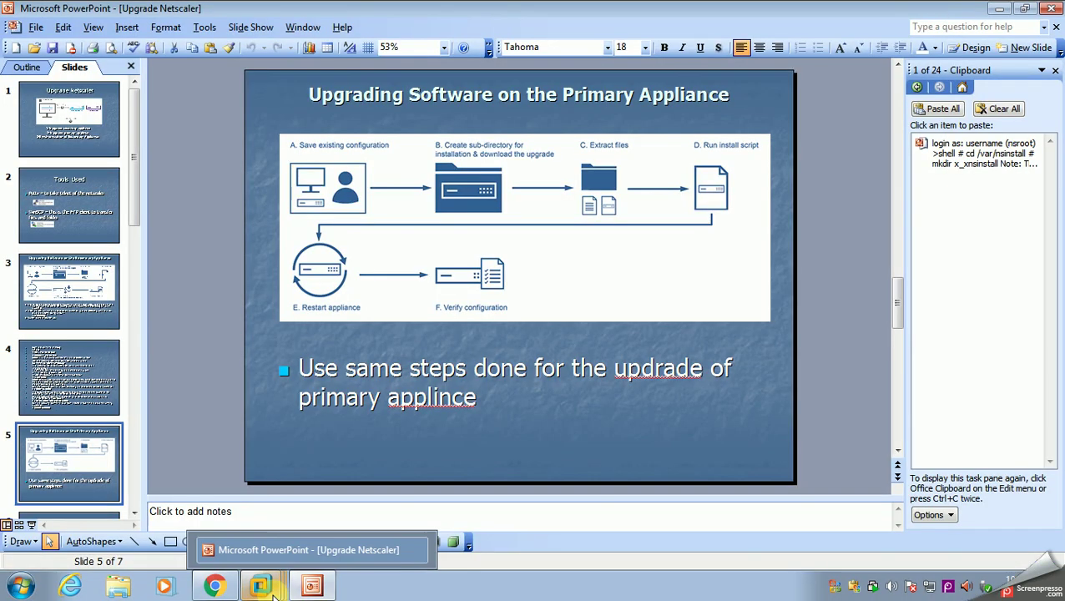
left_click(79, 274)
left_click(69, 377)
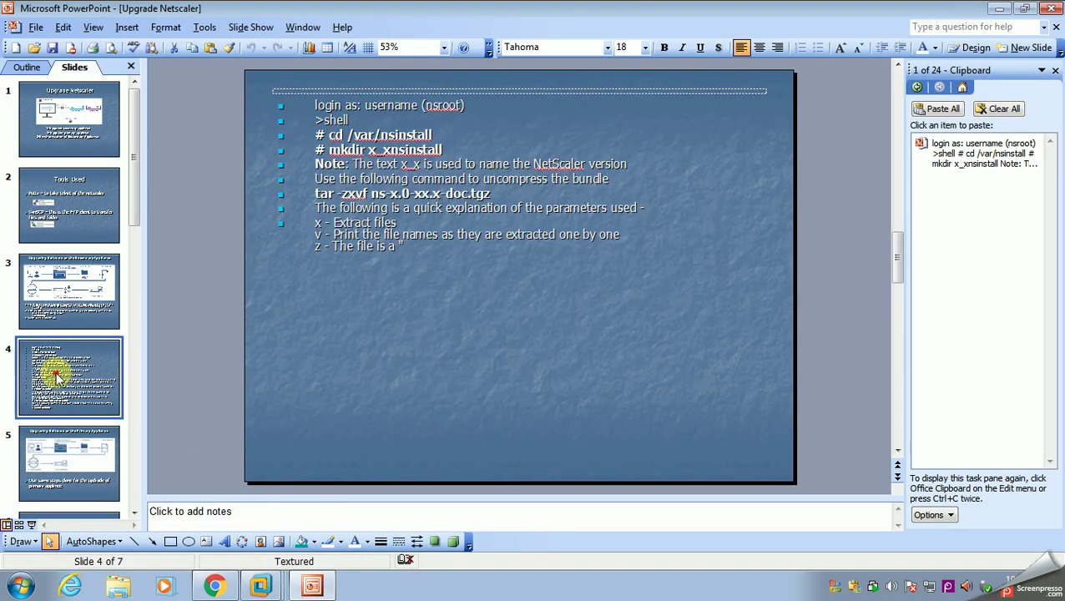
Step: Copy the line "# cd /var/nsinstall" from slide 4 and try running it in the windowsAD machine's PuTTY session
left_click_drag(316, 135, 424, 142)
right_click(424, 138)
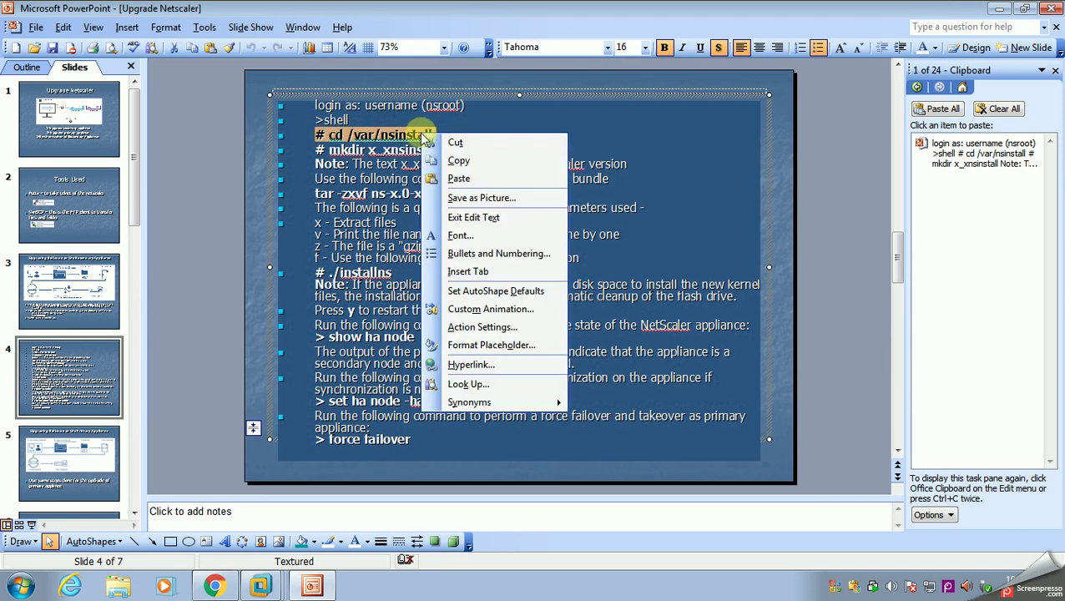
left_click(459, 161)
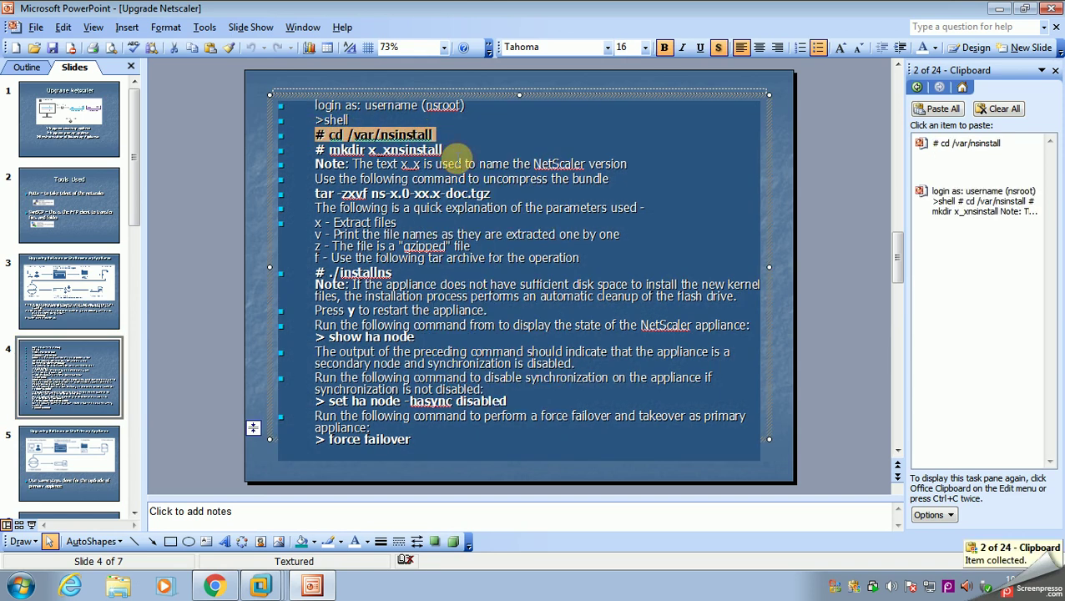
mouse_move(260, 587)
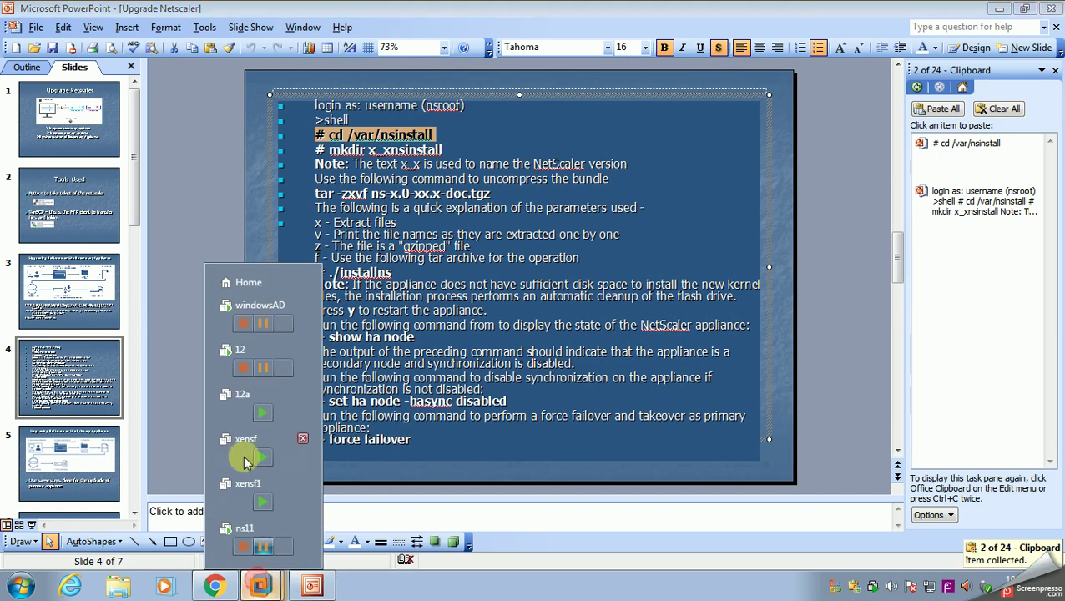
left_click(263, 308)
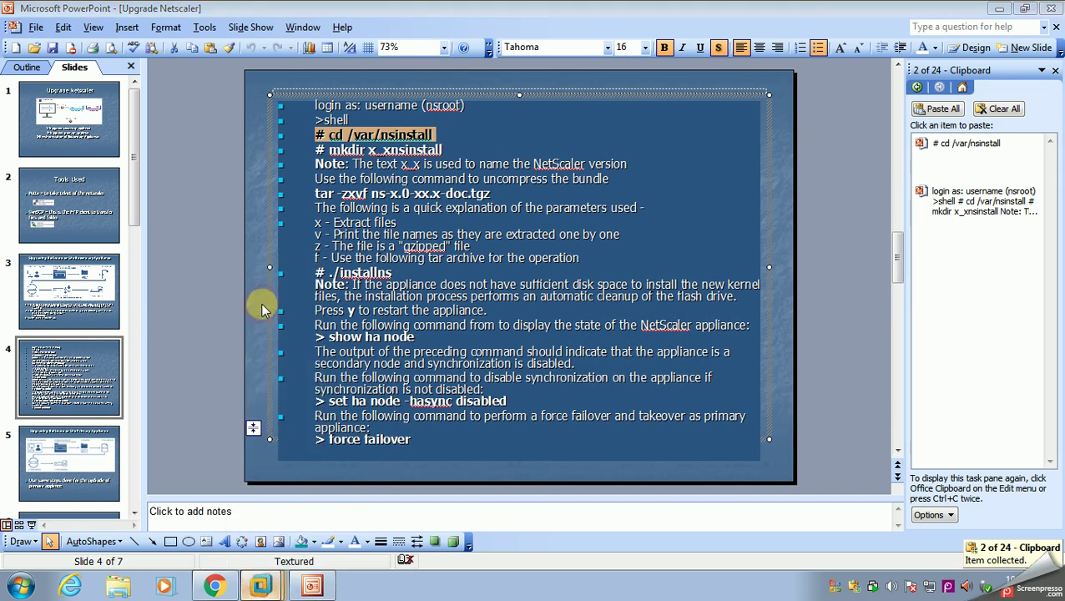
right_click(216, 336)
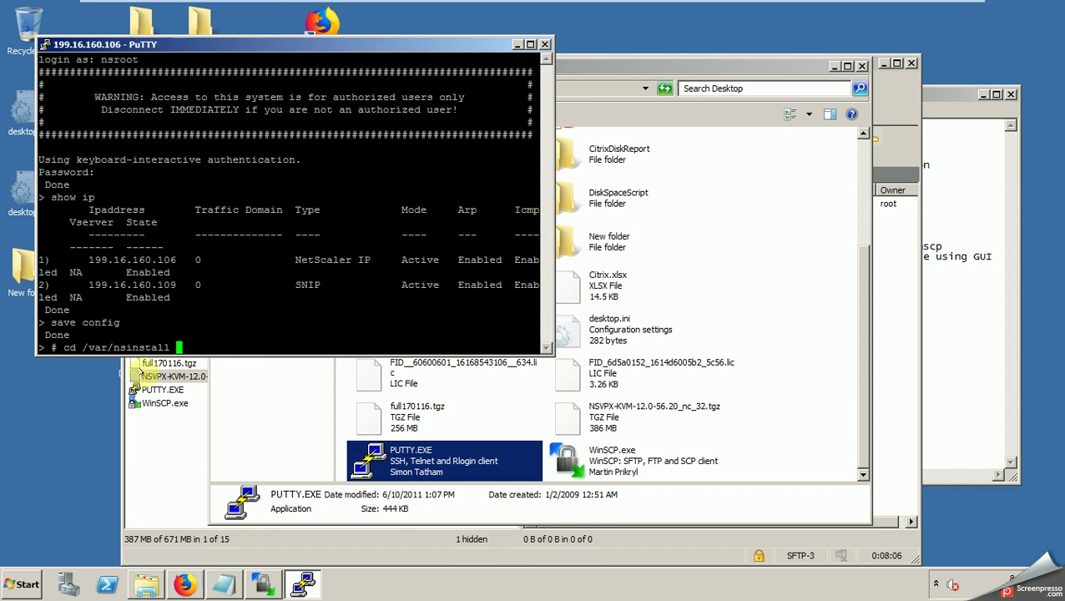
key("Return")
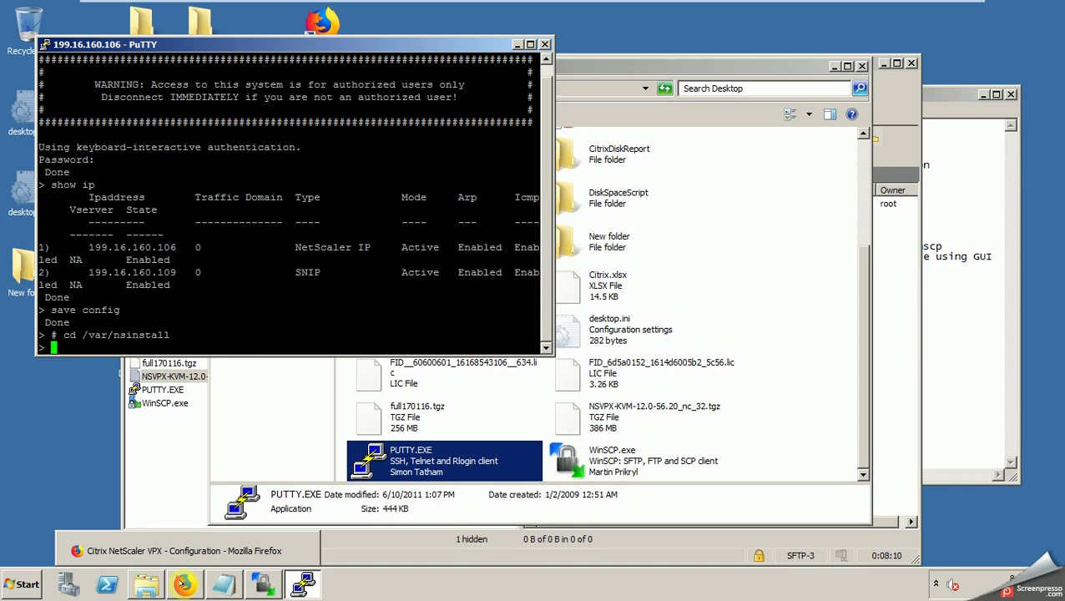
Step: Look back at the slide's commands on the host, then check the firmware upload progress in WinSCP on the windowsAD machine
mouse_move(876, 7)
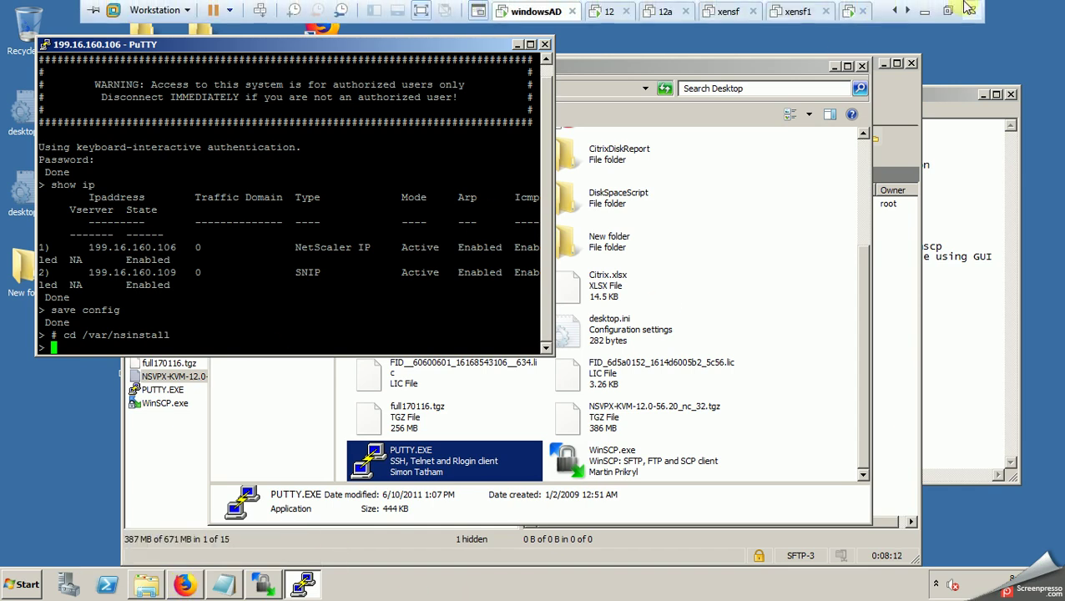
left_click(925, 12)
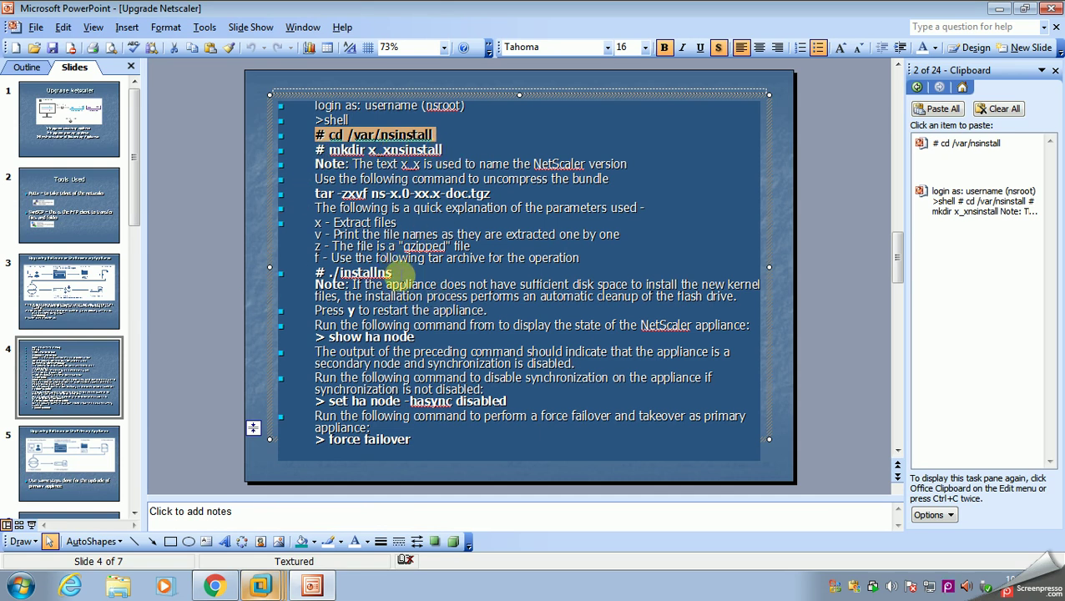
mouse_move(207, 588)
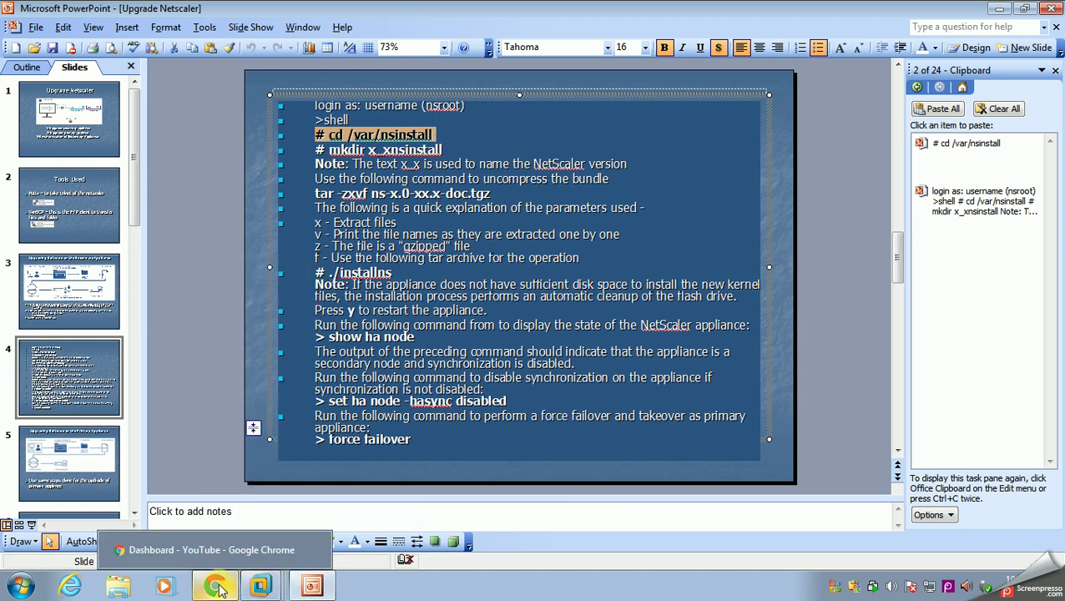
mouse_move(261, 587)
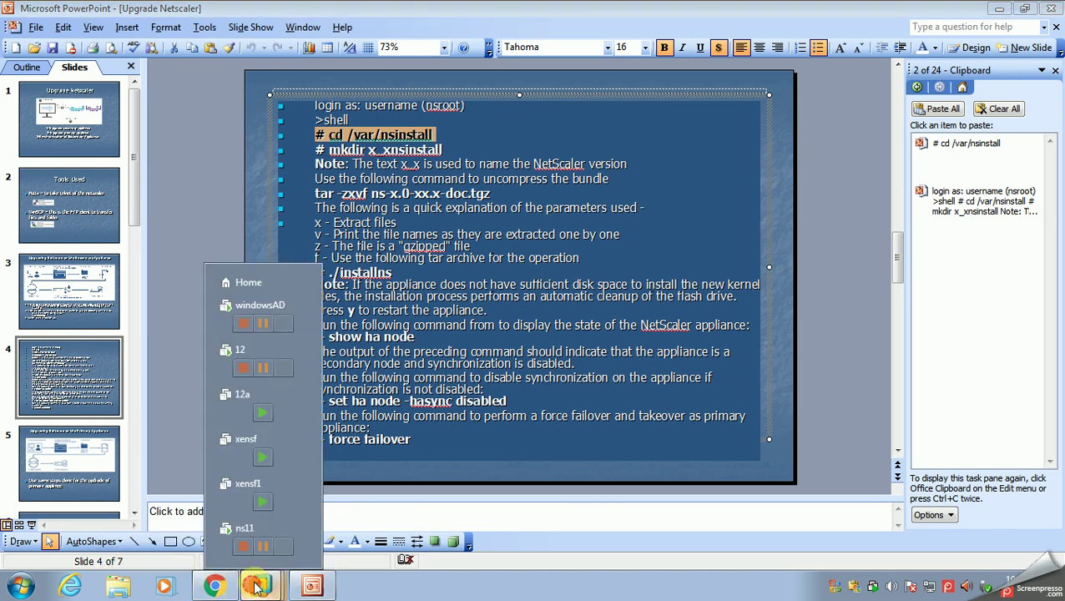
left_click(251, 307)
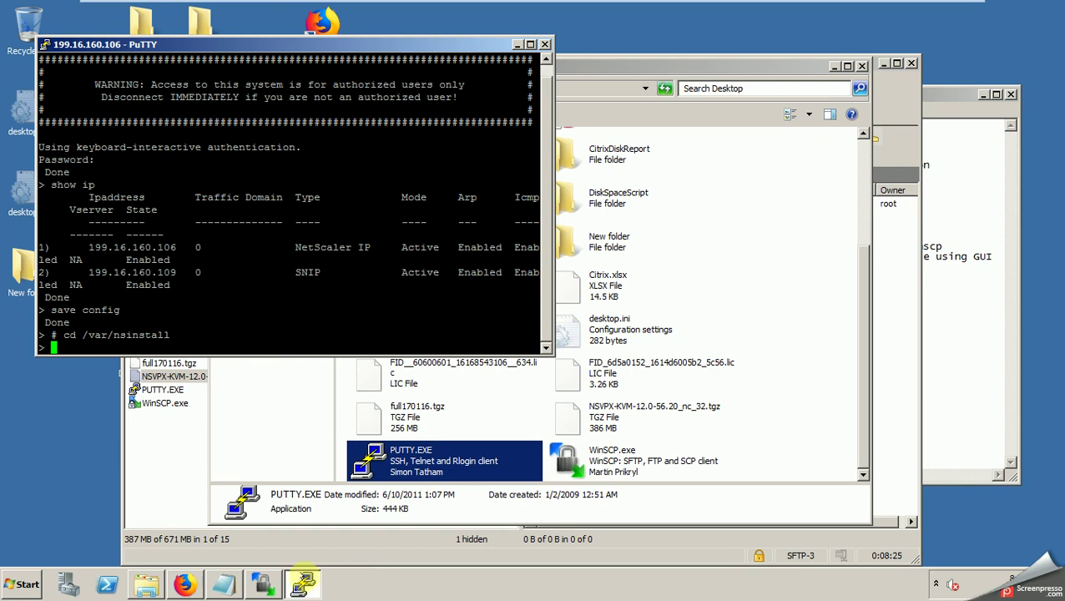
left_click(261, 585)
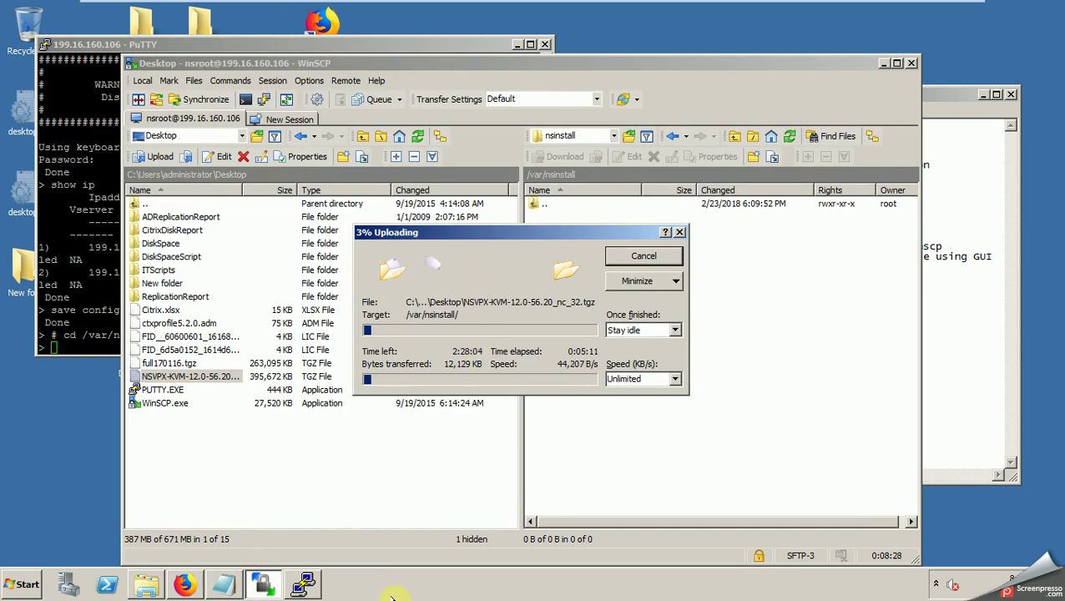
Step: Switch to Notepad and add the note "let transfer the firmware then we upgarde using putty." below the existing lines
left_click(223, 584)
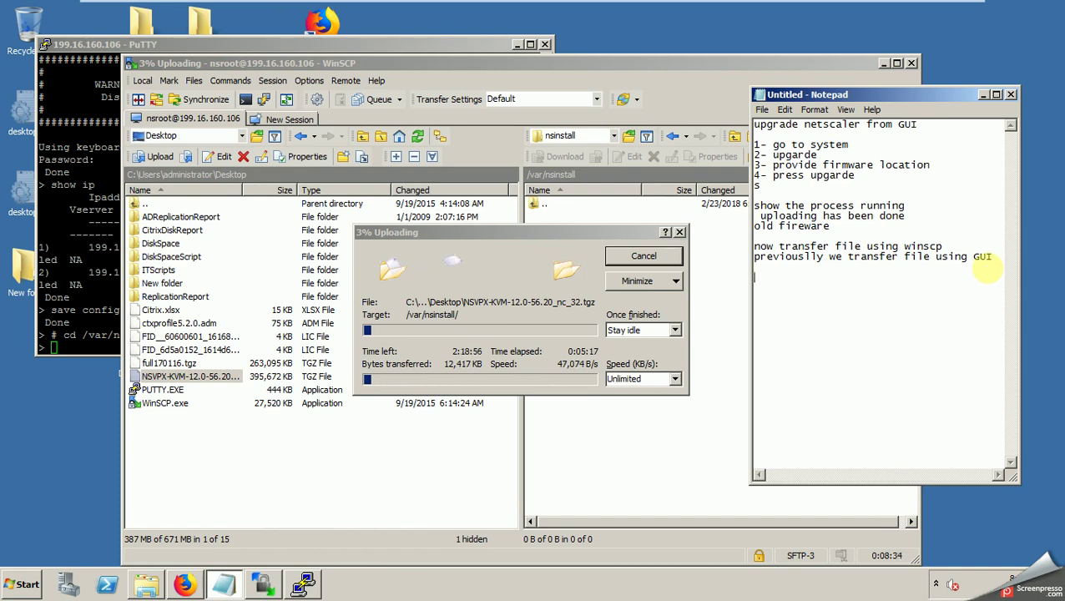
type("t transfer the file")
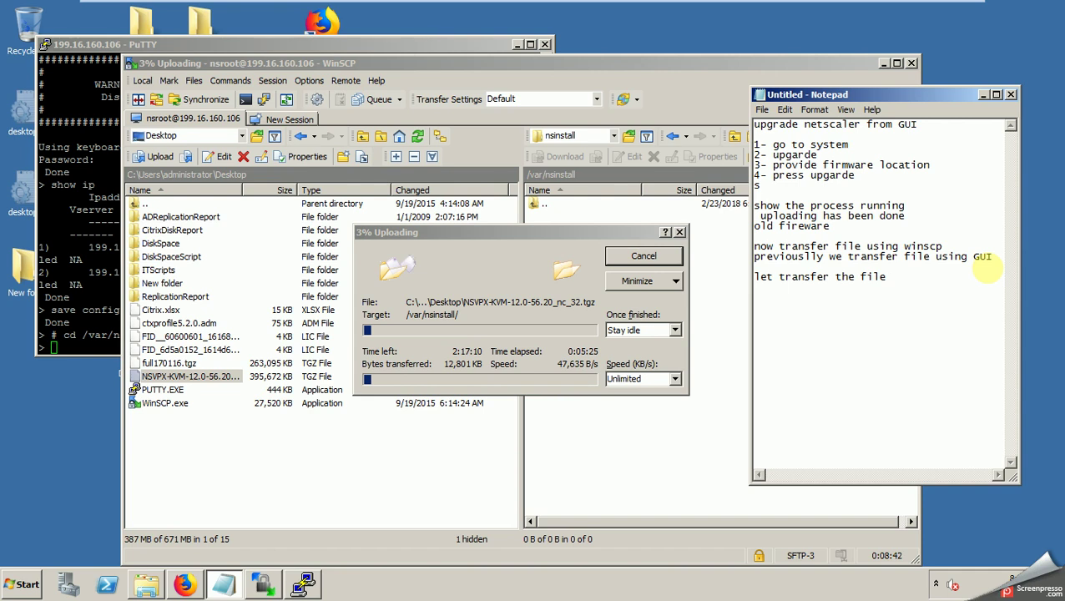
key("BackSpace")
type("firmwar")
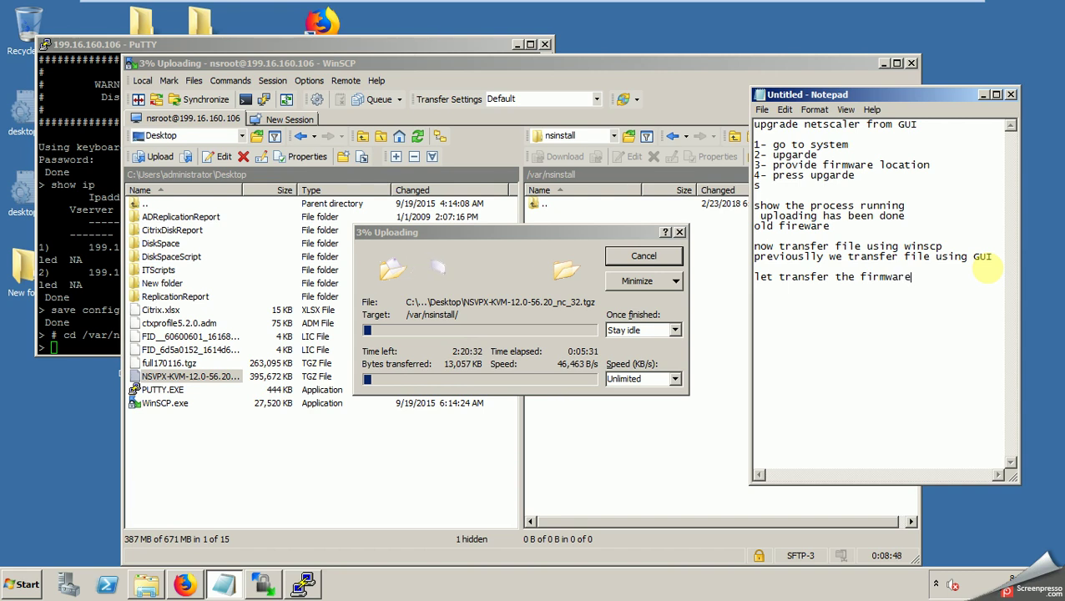
type("e then we upgar")
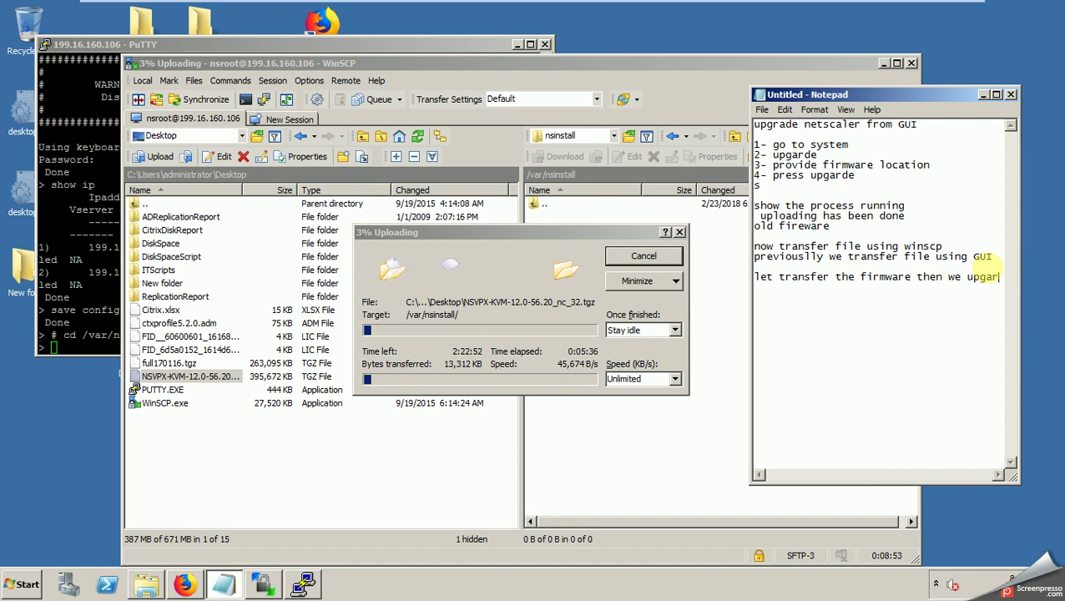
type("de using")
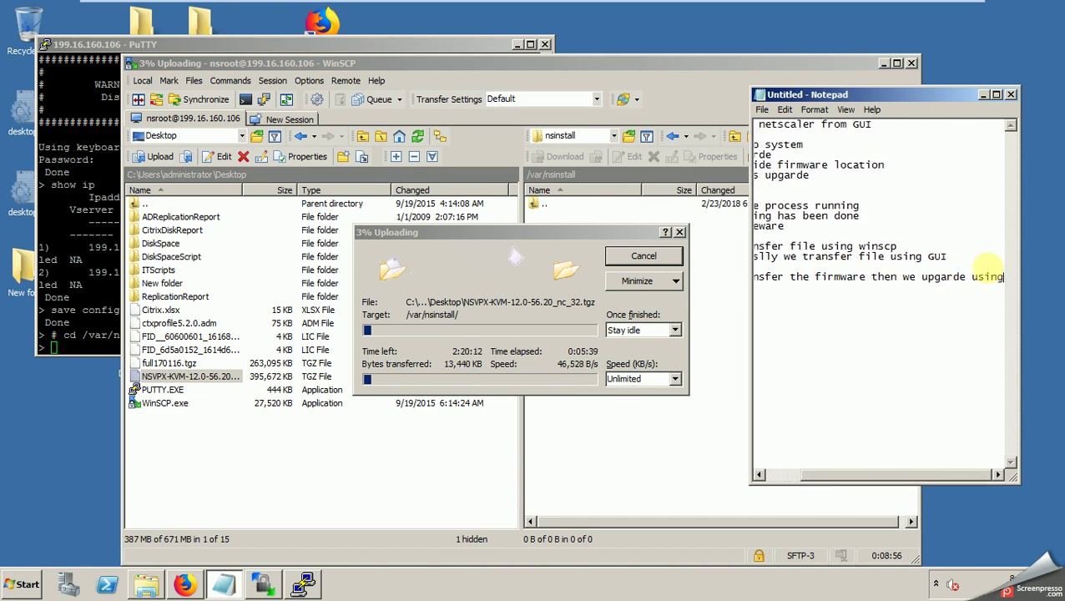
type(" p")
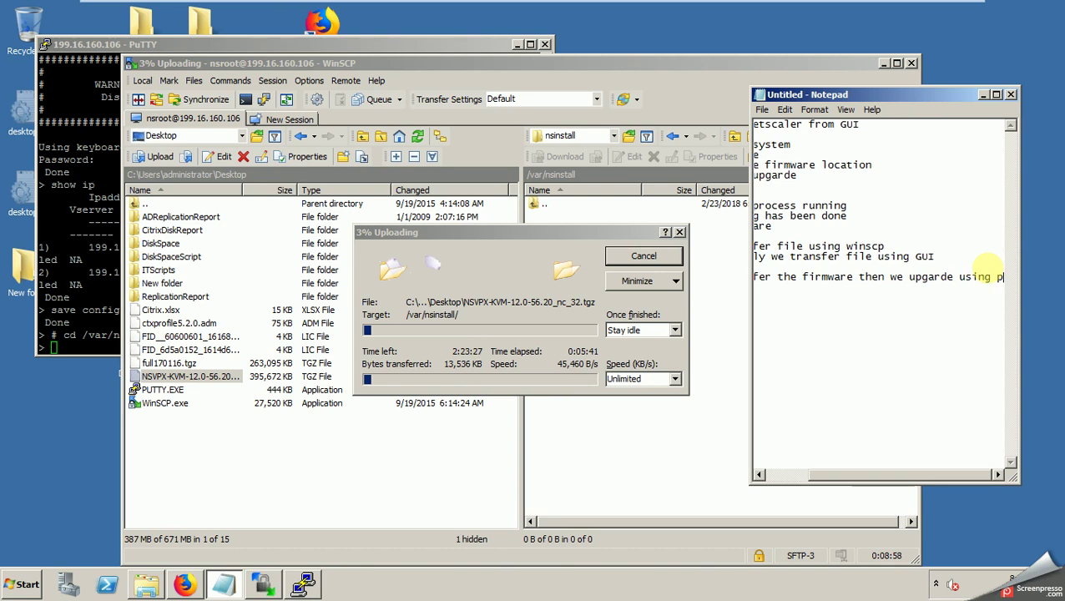
type("utty.")
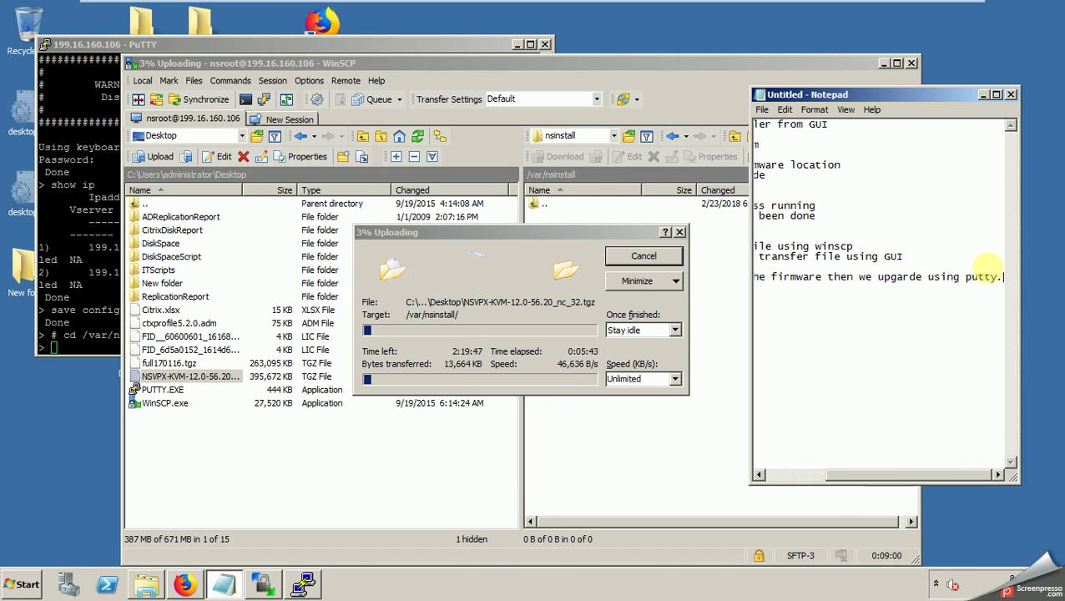
type("\\")
key("BackSpace")
key("BackSpace")
key("BackSpace")
key("BackSpace")
key("BackSpace")
key("BackSpace")
key("BackSpace")
key("BackSpace")
key("BackSpace")
key("BackSpace")
key("BackSpace")
key("BackSpace")
key("BackSpace")
key("BackSpace")
key("BackSpace")
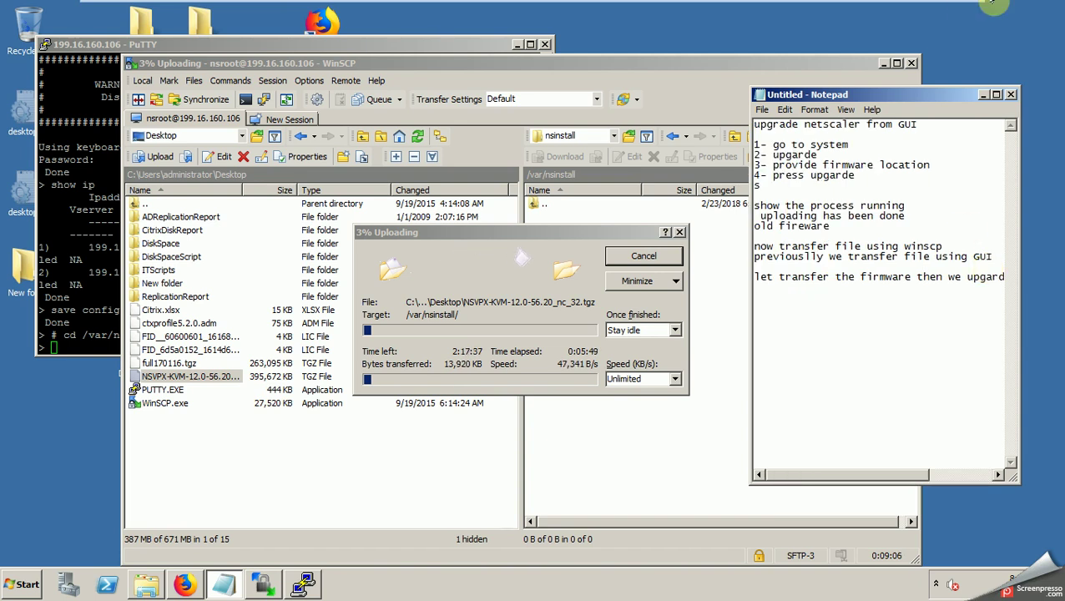
mouse_move(958, 6)
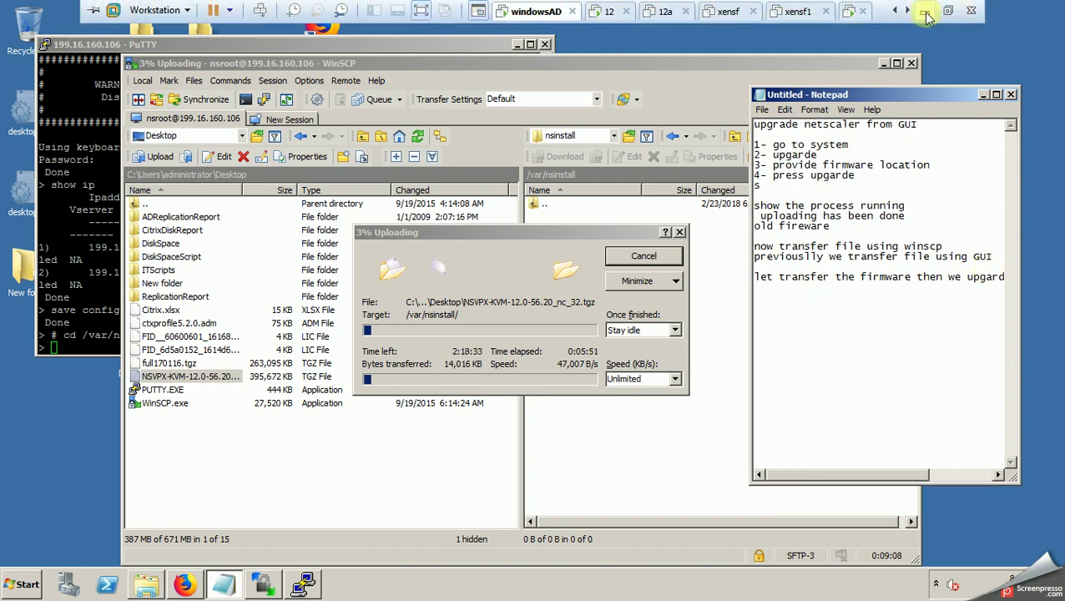
left_click(924, 12)
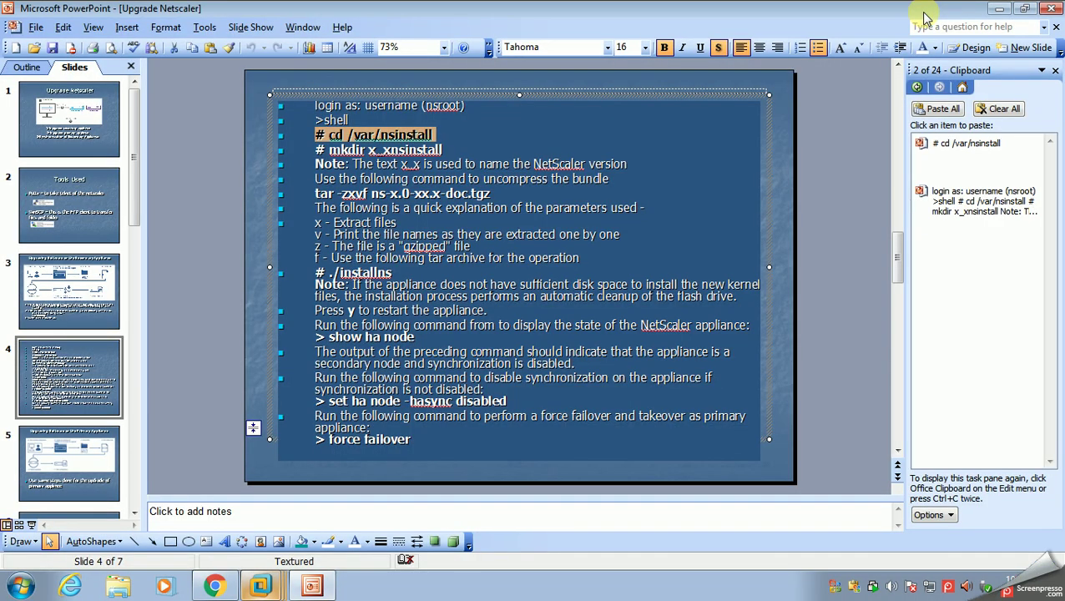
key("super+d")
mouse_move(256, 586)
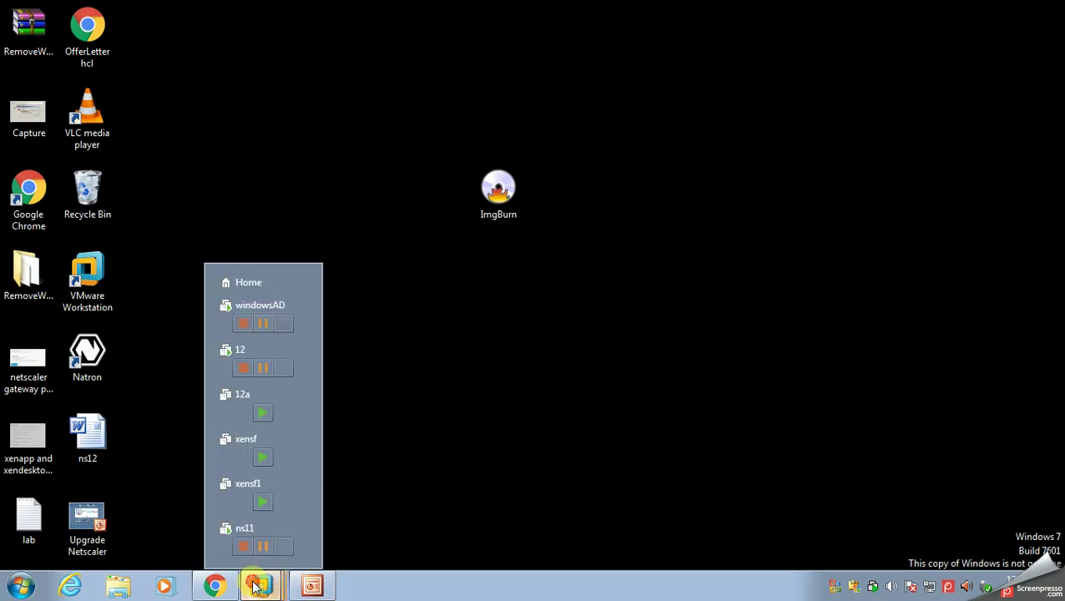
left_click(245, 307)
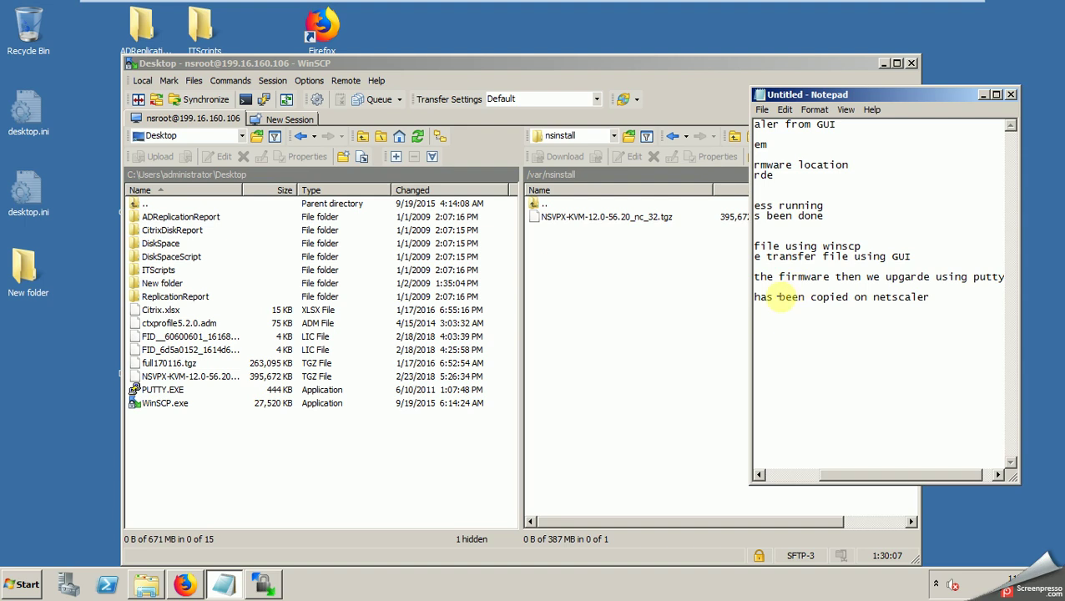
Step: Break the note "Now the file has been copied on netscaler" so that "netscaler" starts a new line
left_click(758, 297)
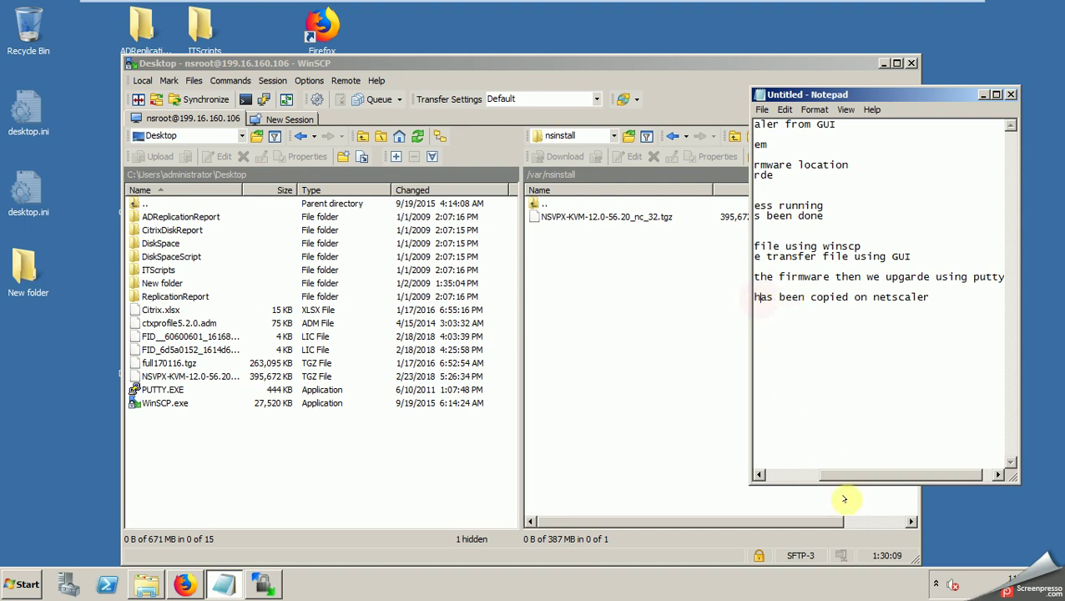
left_click_drag(860, 473, 751, 468)
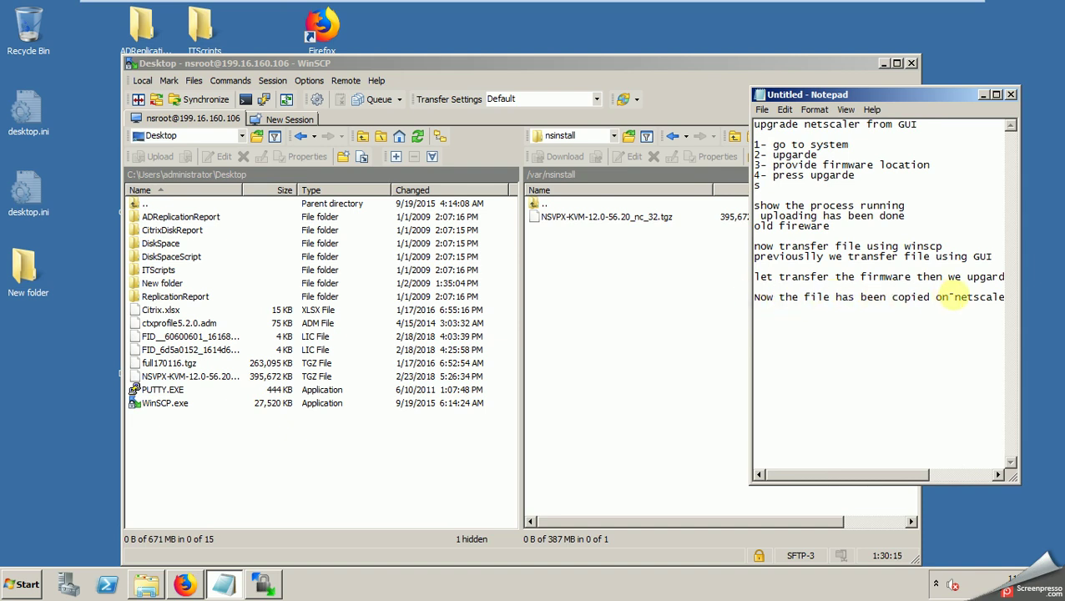
left_click(951, 297)
key("Return")
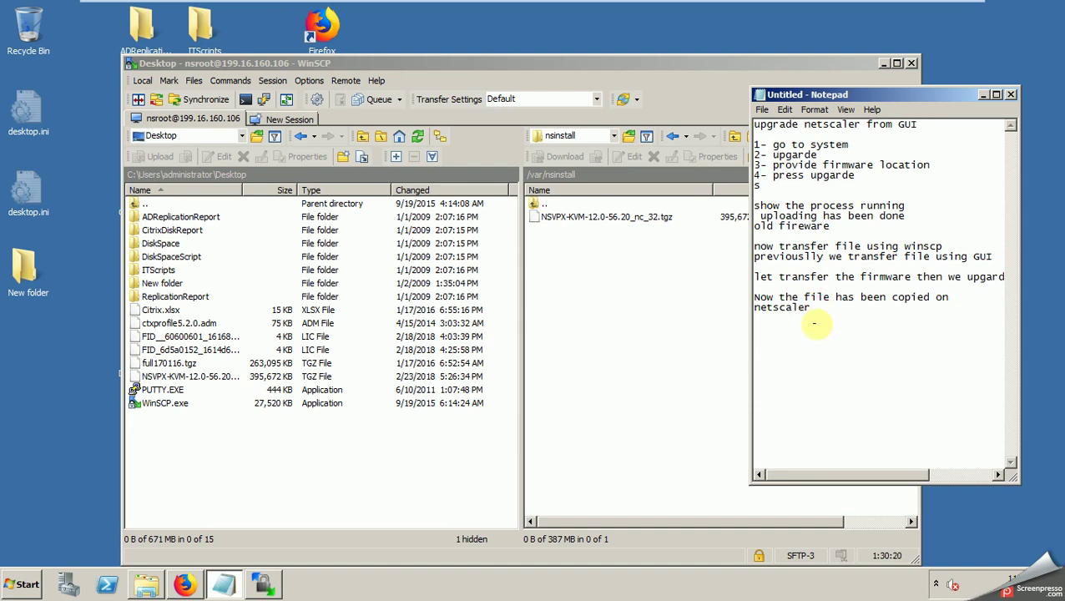
Step: Move the WinSCP window off the desktop icons and open a new PuTTY SSH session to 199.16.160.106 on port 22
left_click(588, 217)
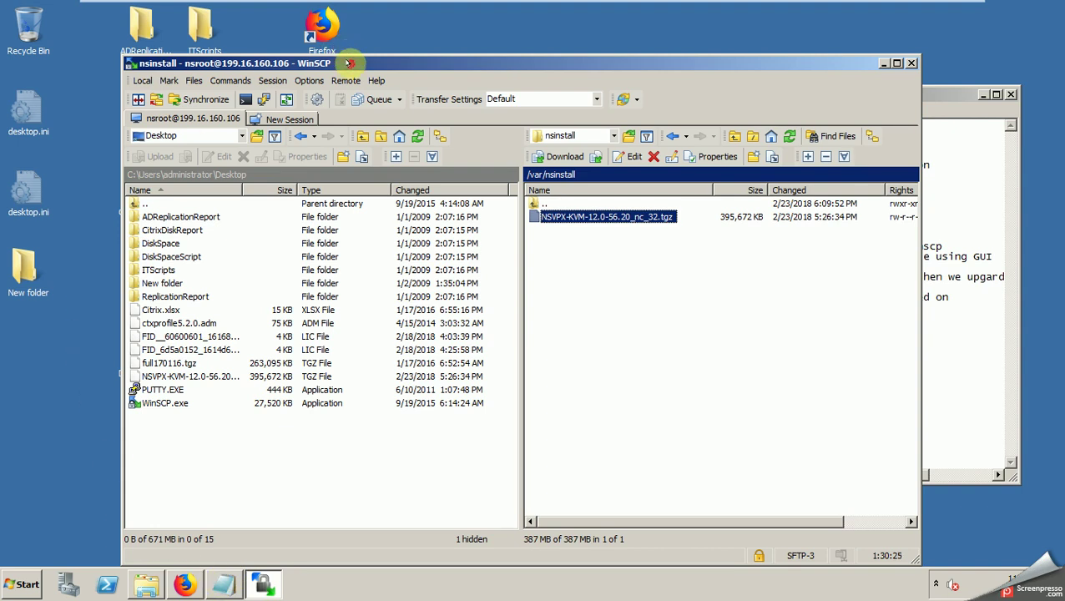
left_click_drag(348, 64, 510, 62)
double_click(198, 351)
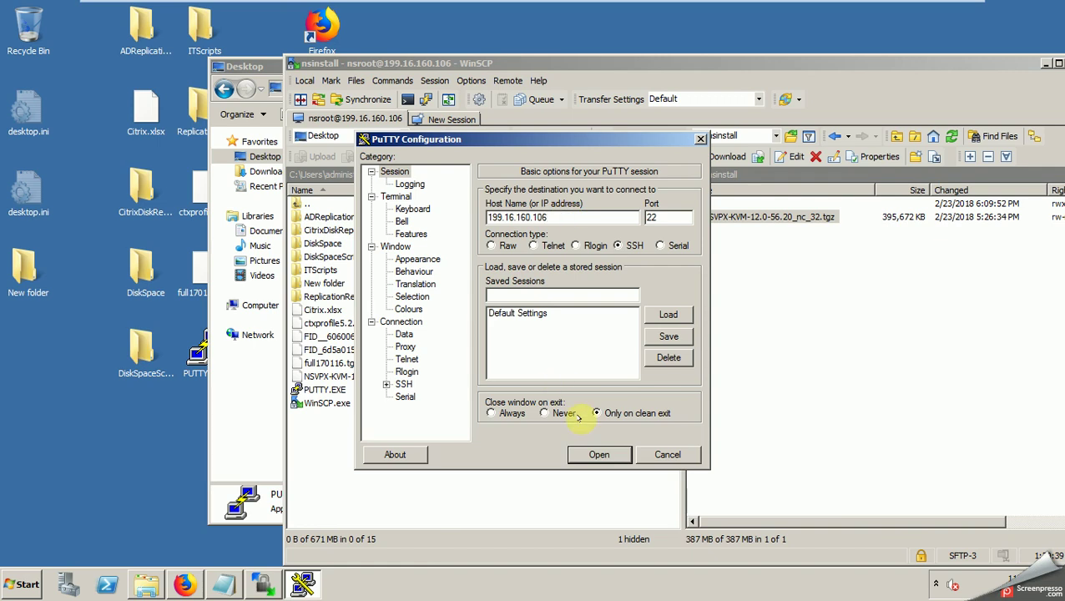
left_click(598, 454)
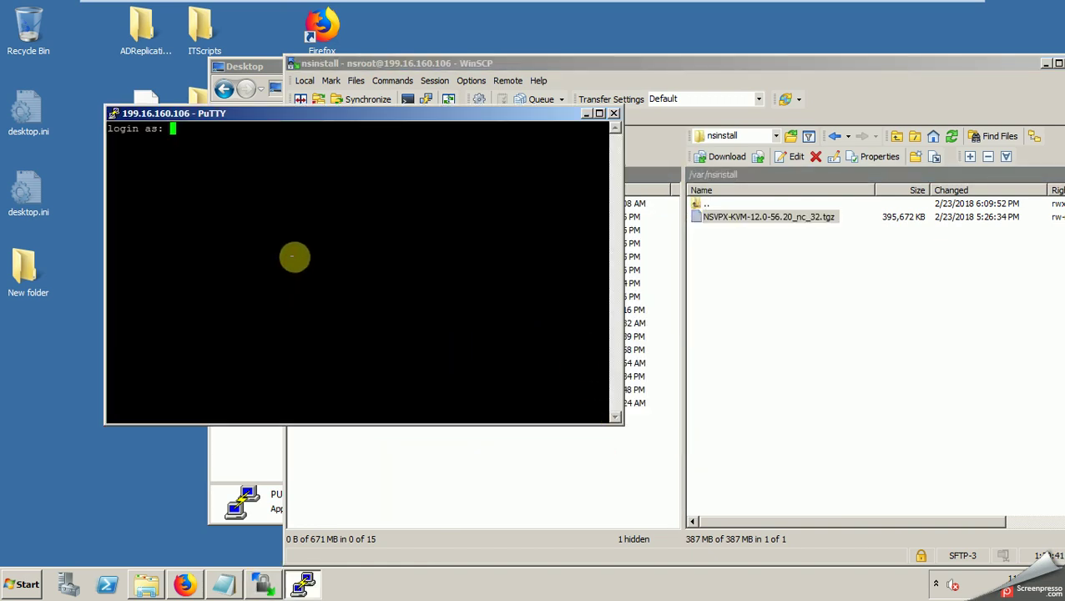
Step: Log in to the NetScaler session as nsroot with the account password
type("nsroot")
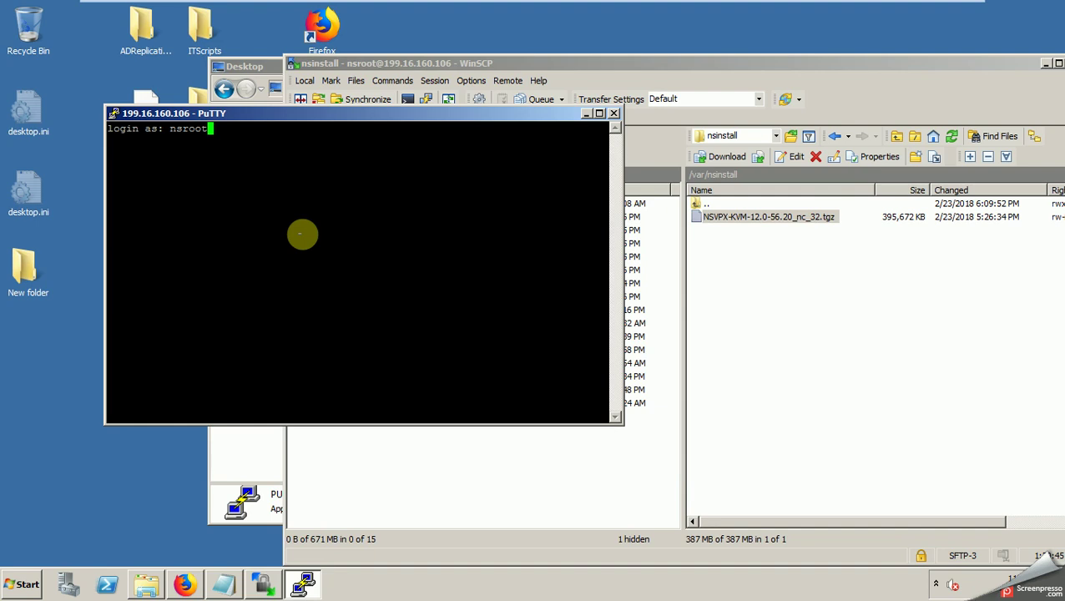
key("Return")
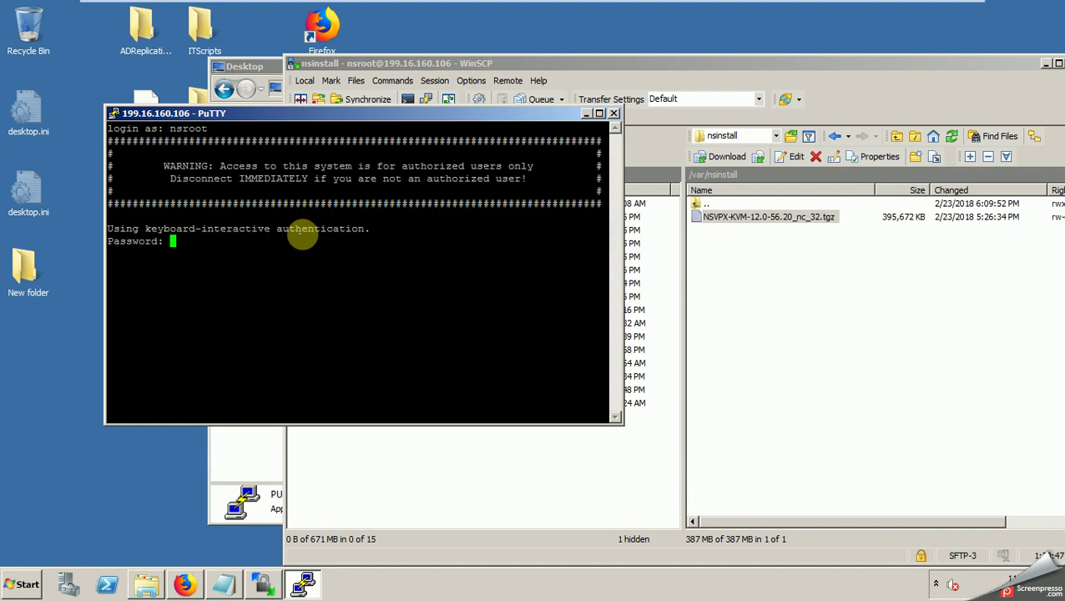
key("Return")
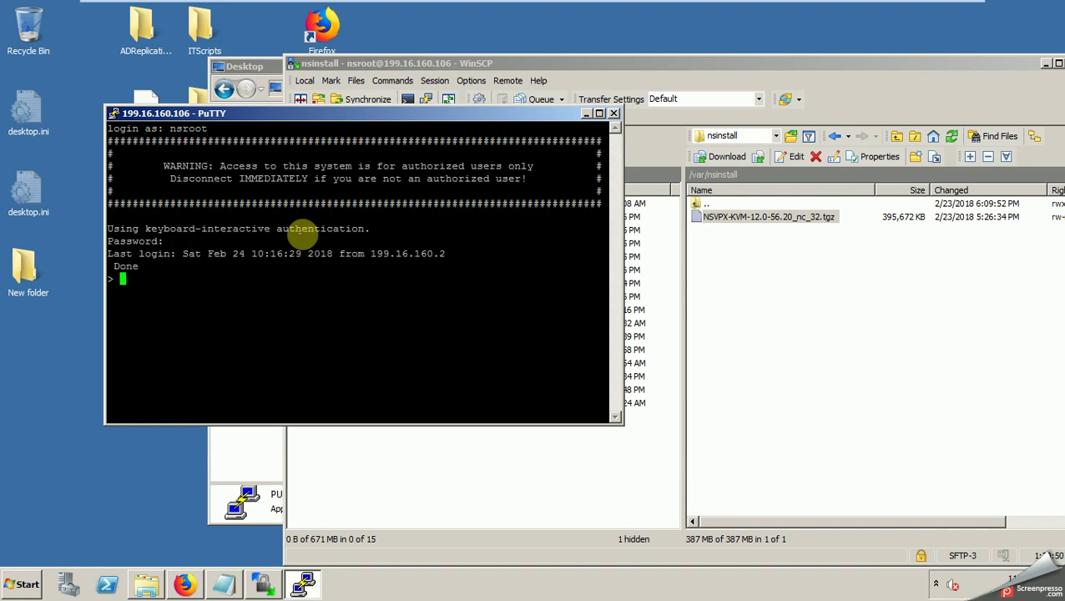
Step: Enter the appliance's underlying FreeBSD shell with the "shell" command
type("shell")
key("Return")
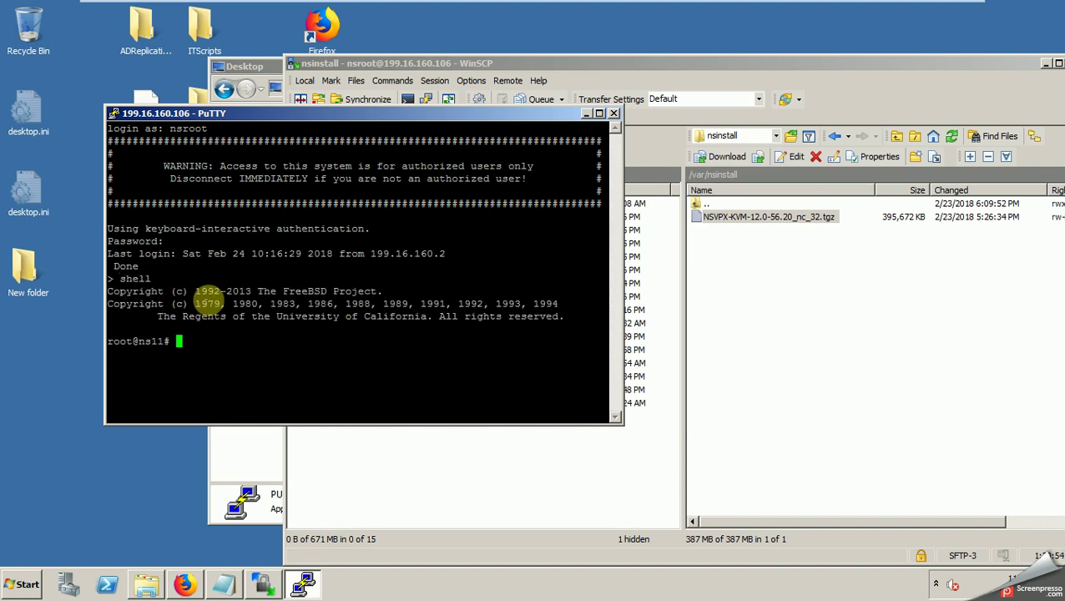
mouse_move(584, 7)
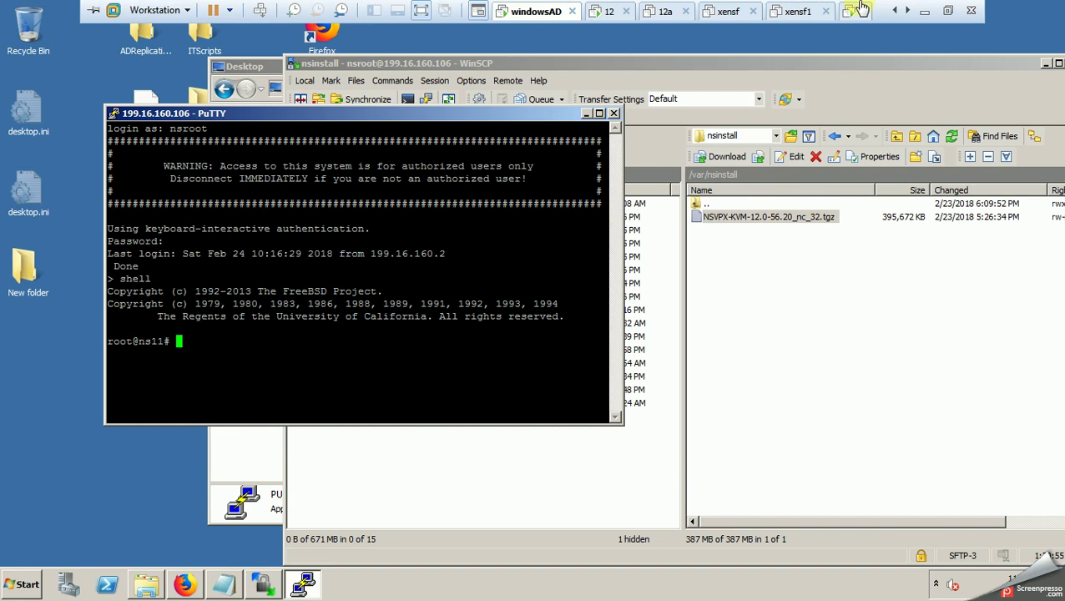
Step: Switch to the Upgrade Netscaler presentation in PowerPoint and select the command mkdir x_xnsinstall on slide 4 for copying
left_click(947, 11)
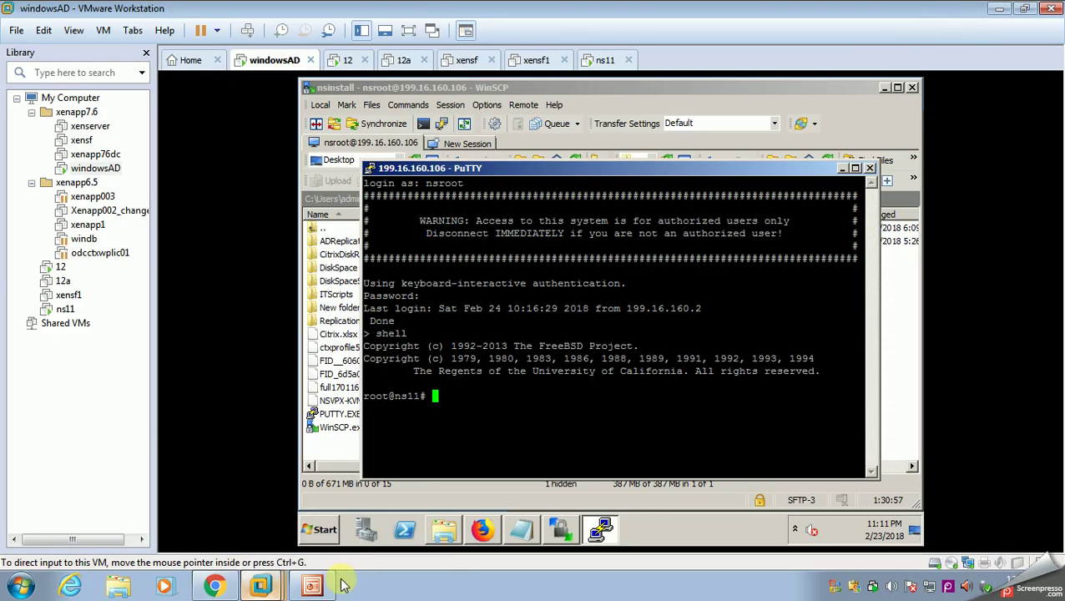
left_click(300, 550)
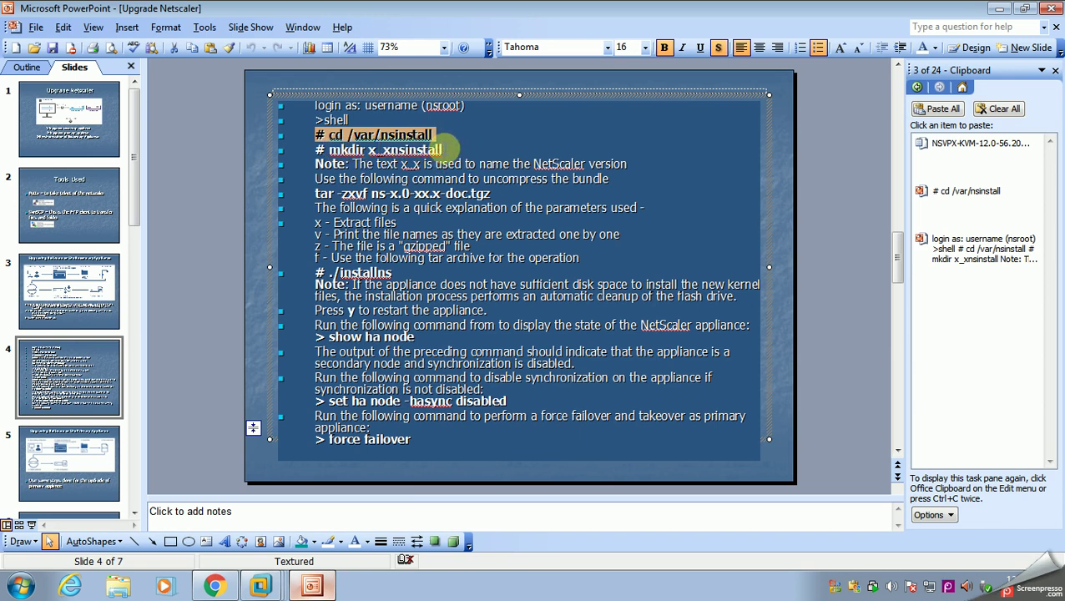
left_click(443, 148)
left_click_drag(442, 149, 332, 148)
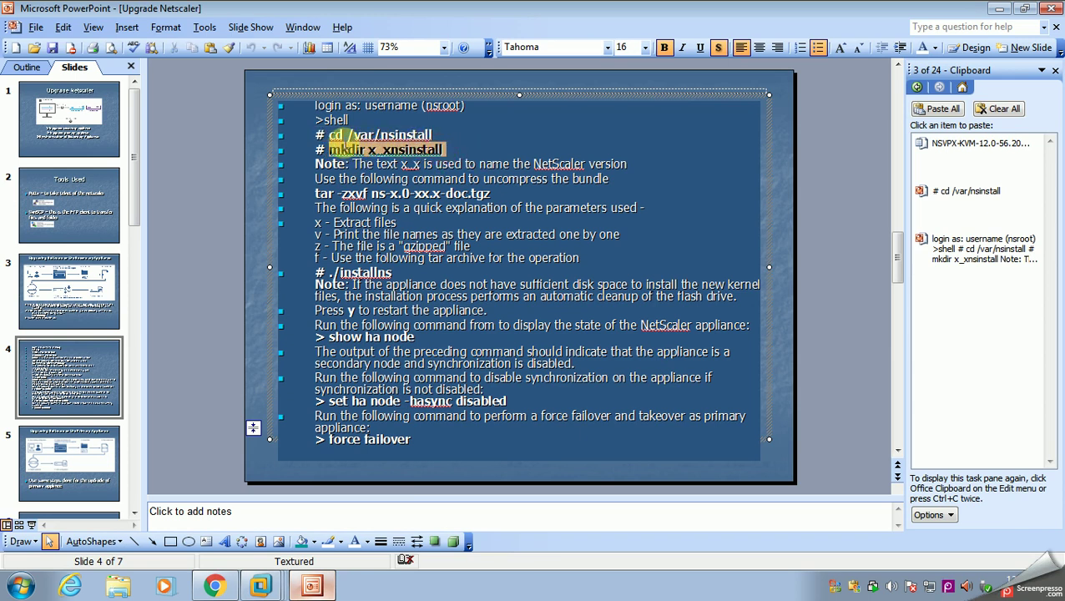
right_click(357, 148)
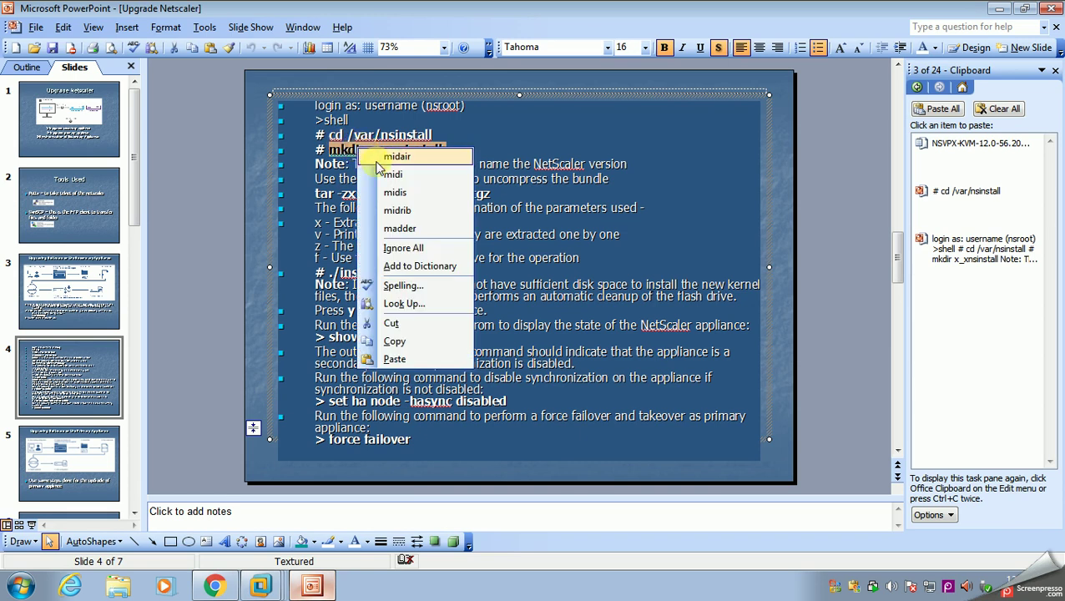
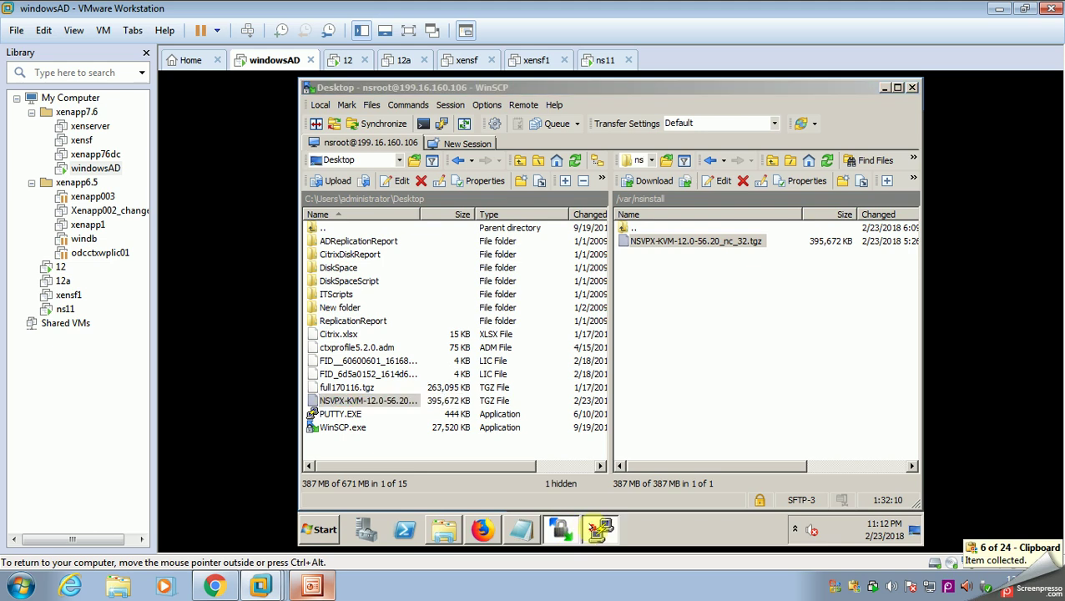
Step: Try to extract NSVPX-KVM-12.0-56.20_nc_32.tgz with tar -zxvf in the PuTTY shell, and recheck the extraction command on the PowerPoint slide
right_click(571, 418)
key("Return")
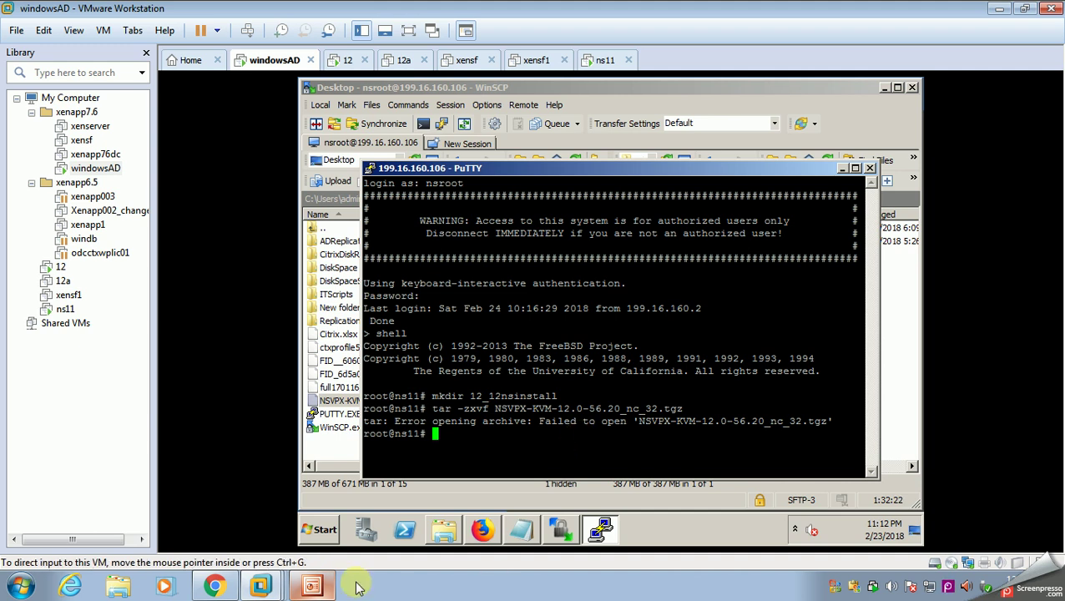
left_click(309, 587)
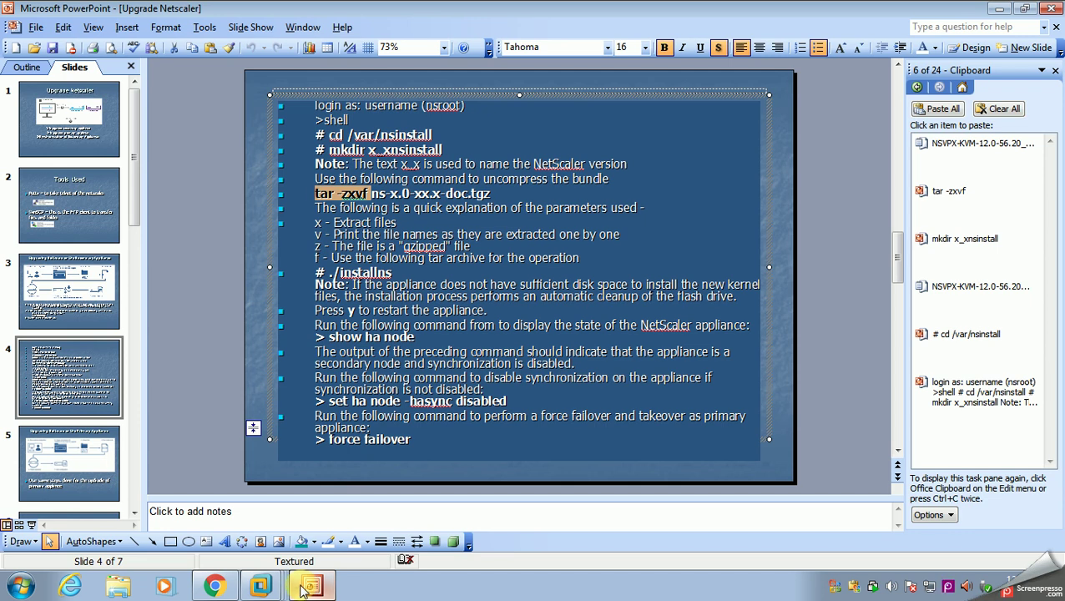
left_click(308, 587)
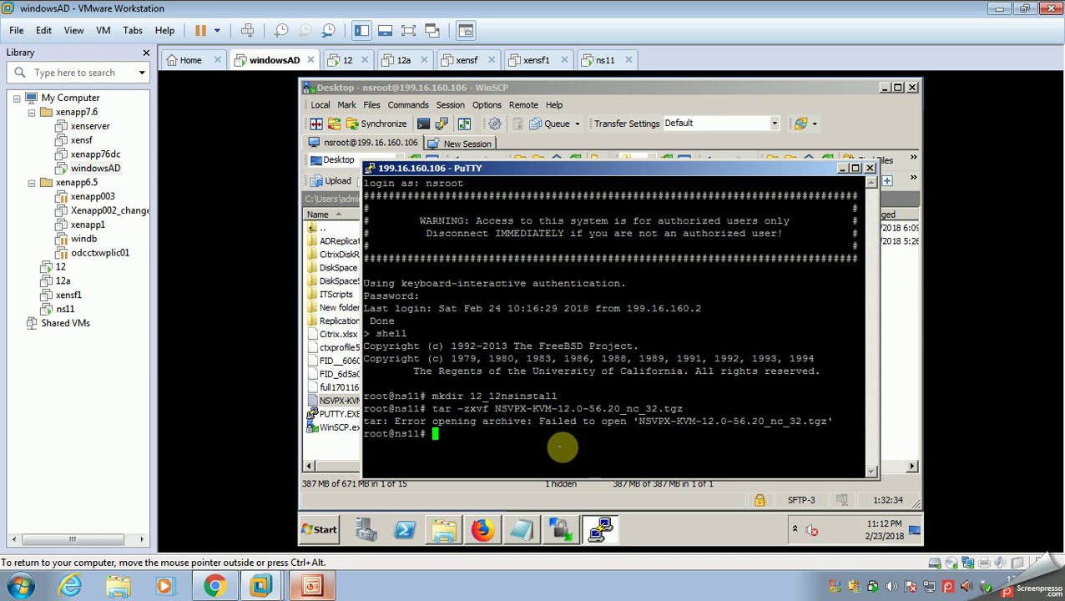
left_click(311, 587)
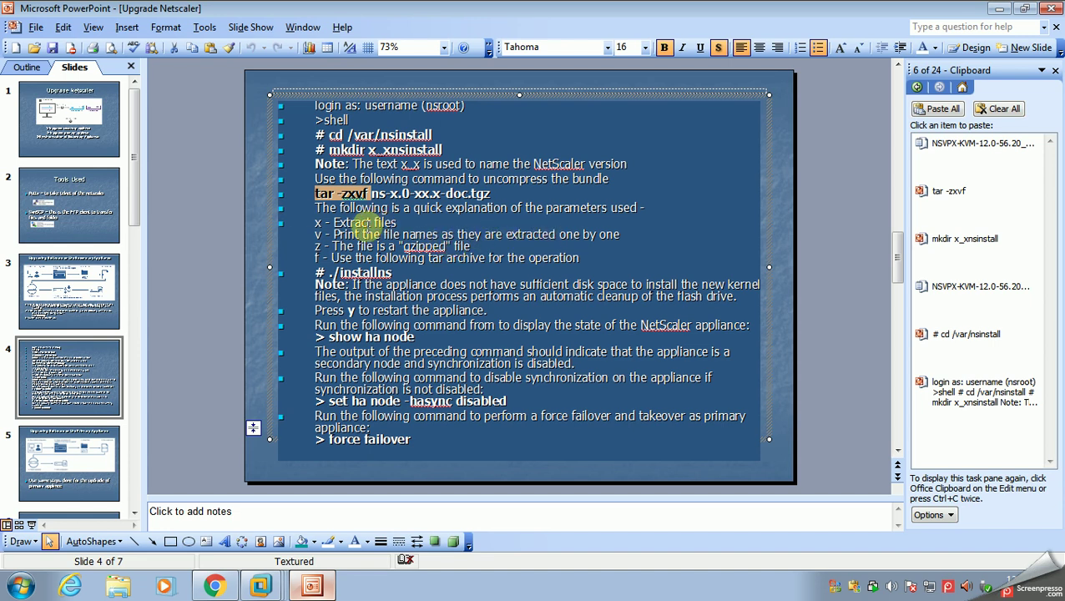
left_click(312, 586)
Step: Recall the extraction command in PuTTY and try it with shortened options as tar -zx NSVPX-KVM-12.0-56.20_nc_32.tgz
left_click(531, 446)
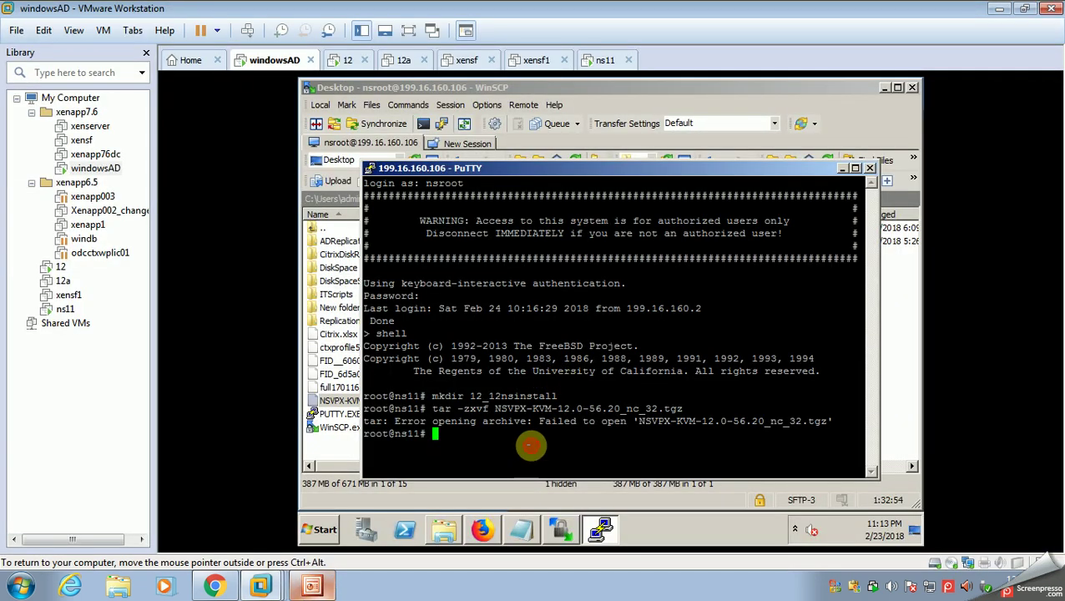
key("Up")
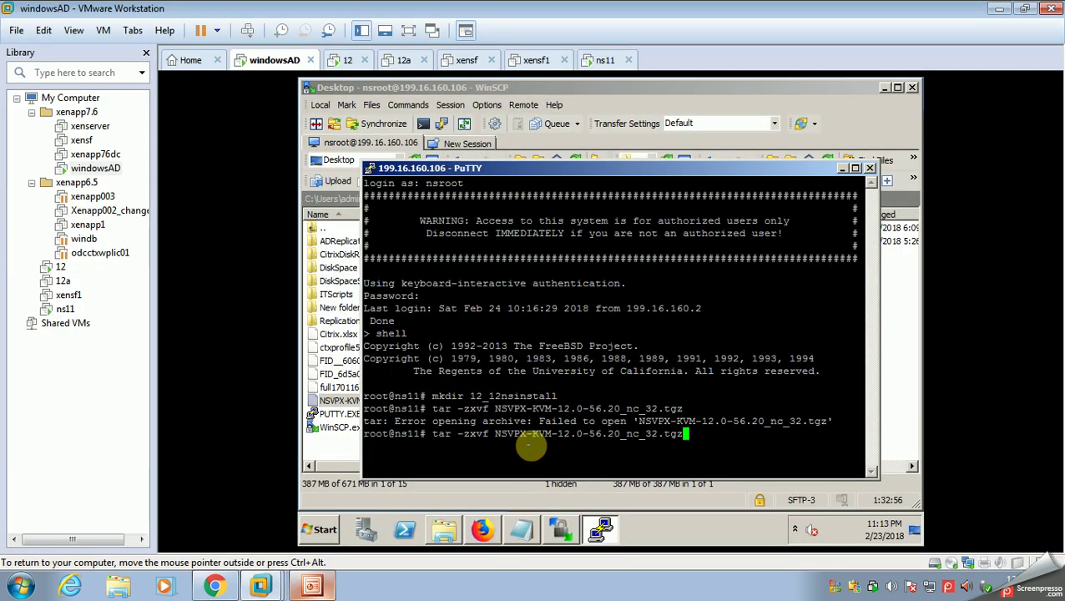
key("Left")
key("Left")
key("Left")
key("Left")
key("Left")
key("Left")
key("Left")
key("Left")
key("Left")
key("Left")
key("Left")
key("Left")
key("Left")
key("Left")
key("Left")
key("Left")
key("Left")
key("Left")
key("Left")
key("Left")
key("Left")
key("Left")
key("Left")
key("Left")
key("Left")
key("Left")
key("Left")
key("Left")
key("Left")
key("BackSpace")
key("BackSpace")
key("Return")
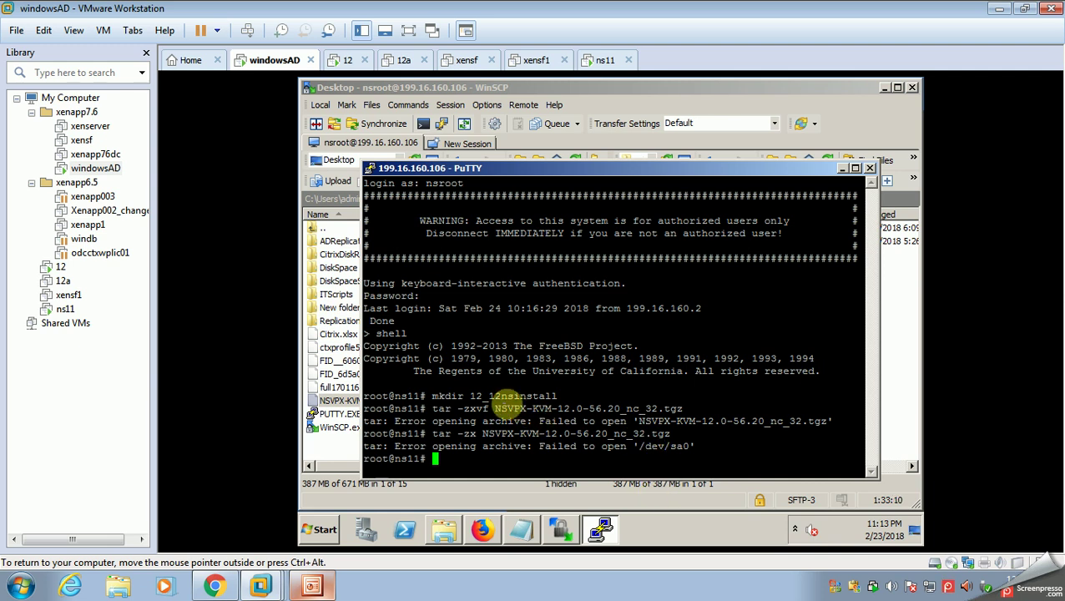
Step: Switch to WinSCP and browse the remote folders from /var/nsinstall up to the root, including the netscaler folder
left_click(905, 352)
double_click(631, 227)
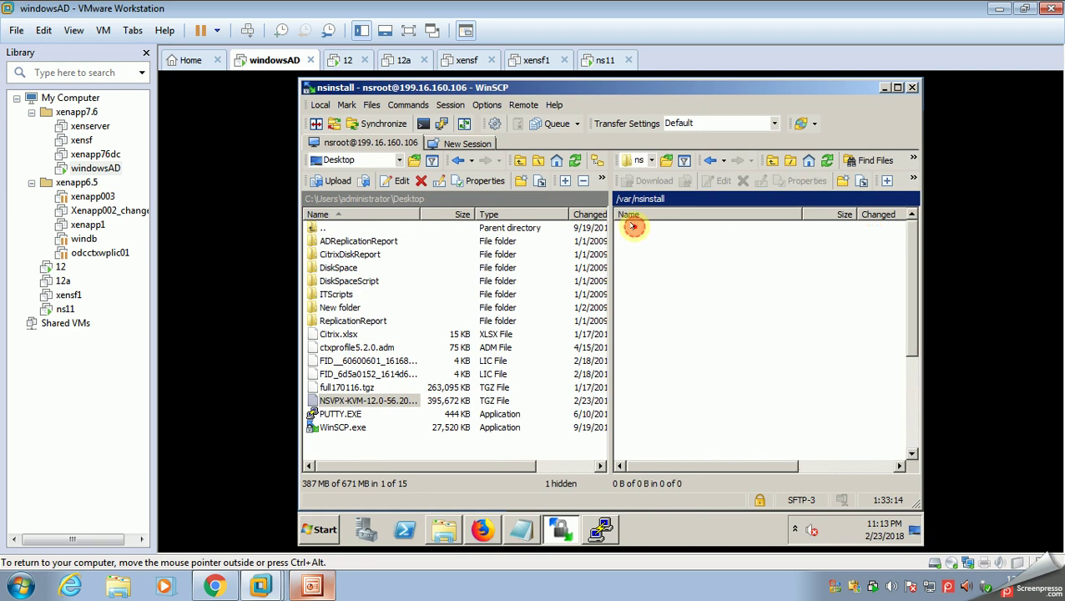
left_click_drag(912, 314, 914, 438)
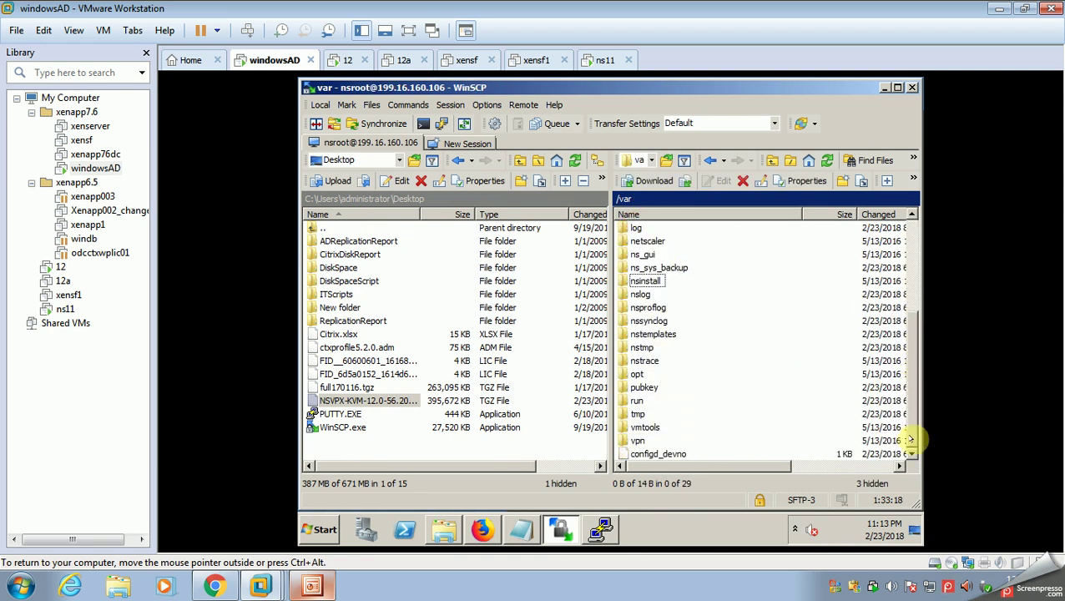
scroll(893, 413, "up", 5)
left_click(627, 227)
double_click(628, 227)
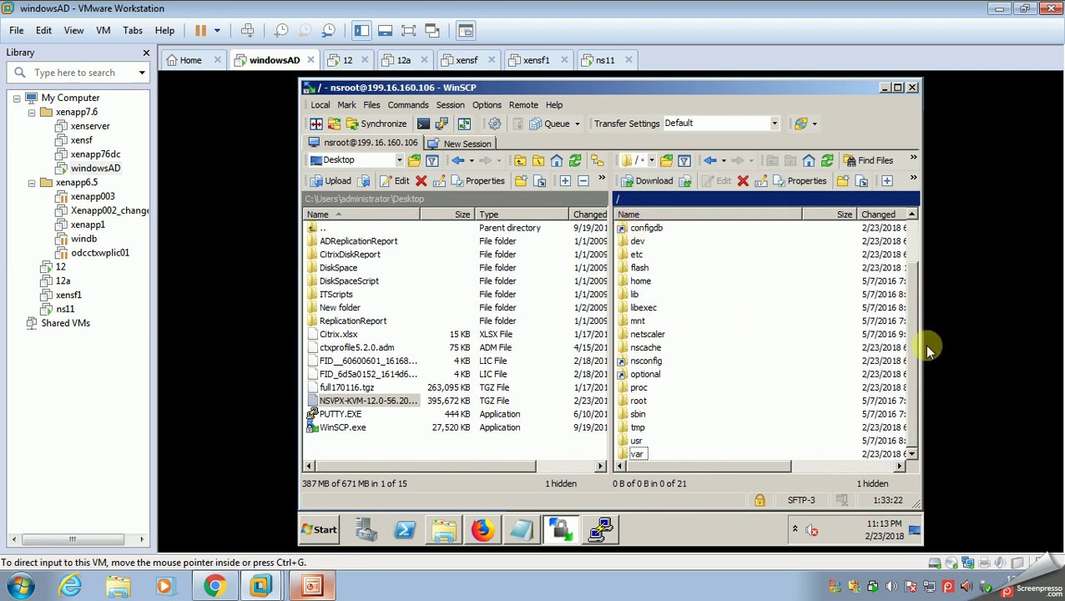
scroll(907, 357, "up", 1)
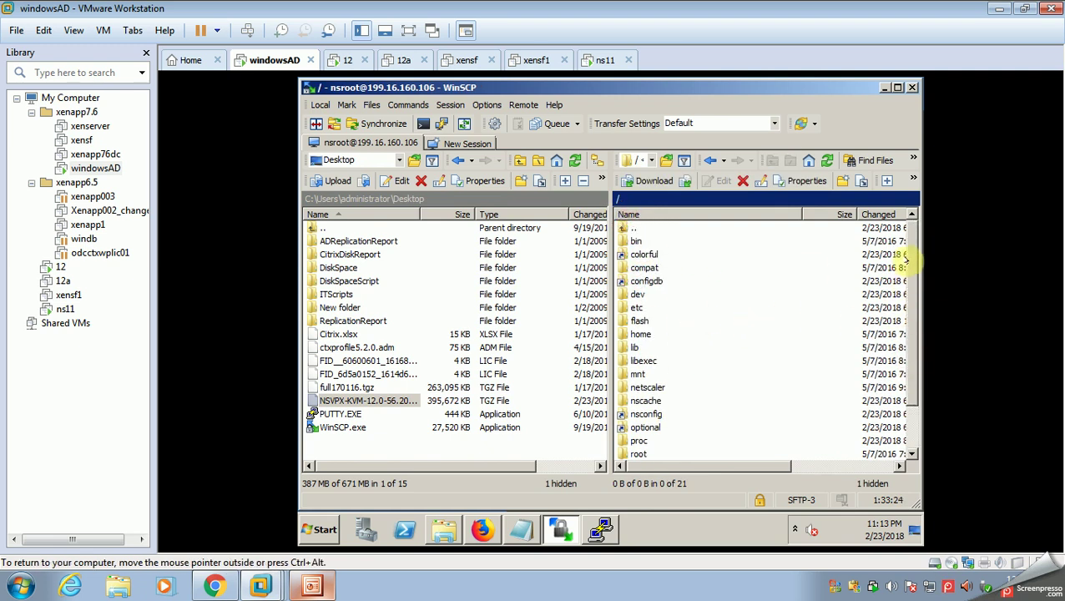
double_click(631, 362)
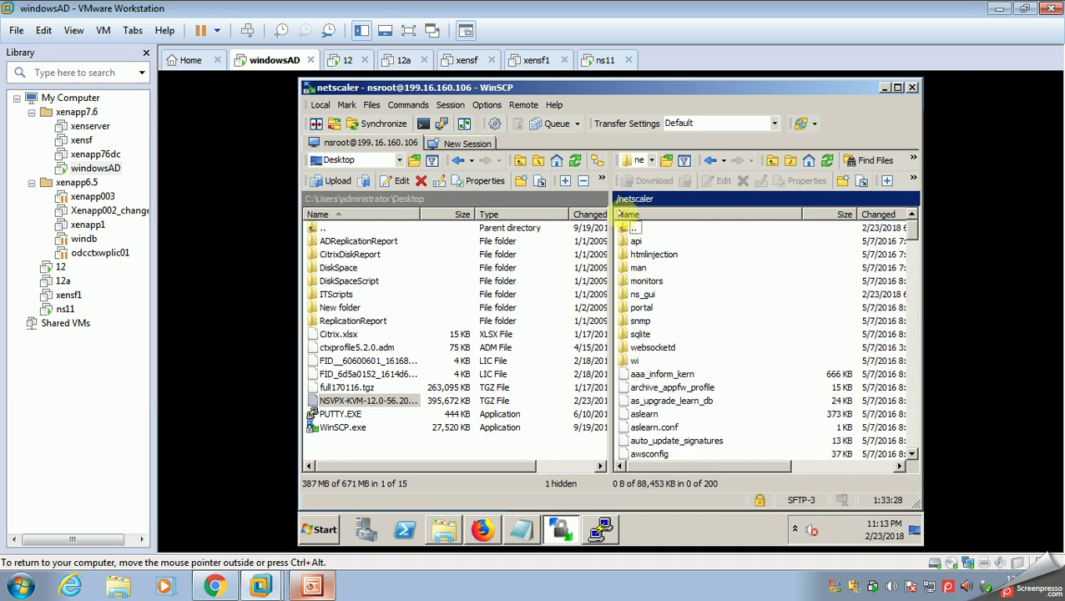
double_click(630, 228)
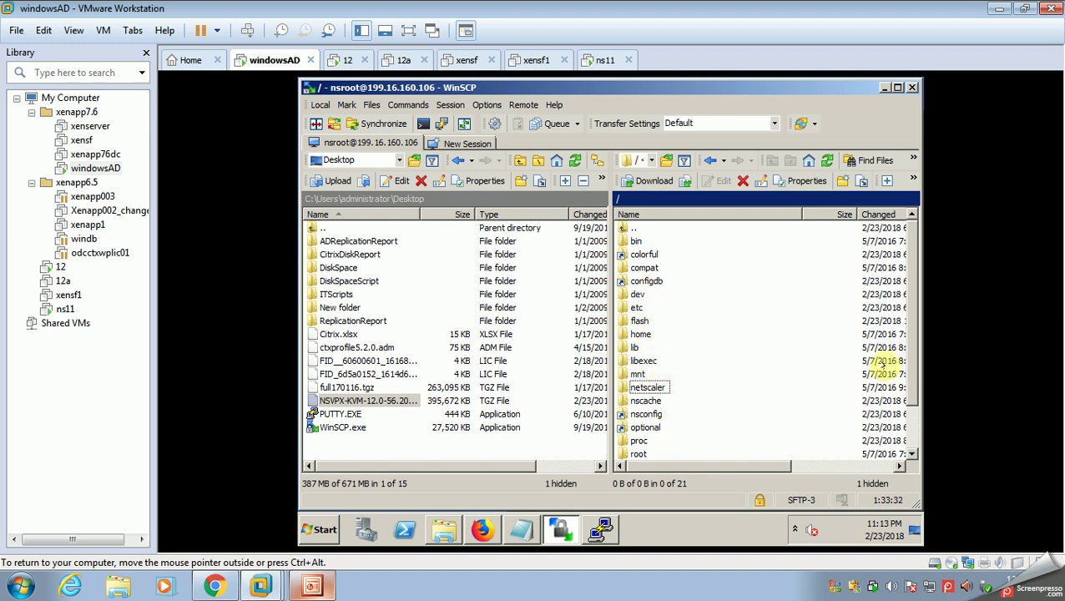
Step: Go back to the remote folder /var/nsinstall and inspect the available actions for NSVPX-KVM-12.0-56.20_nc_32.tgz
scroll(908, 352, "down", 2)
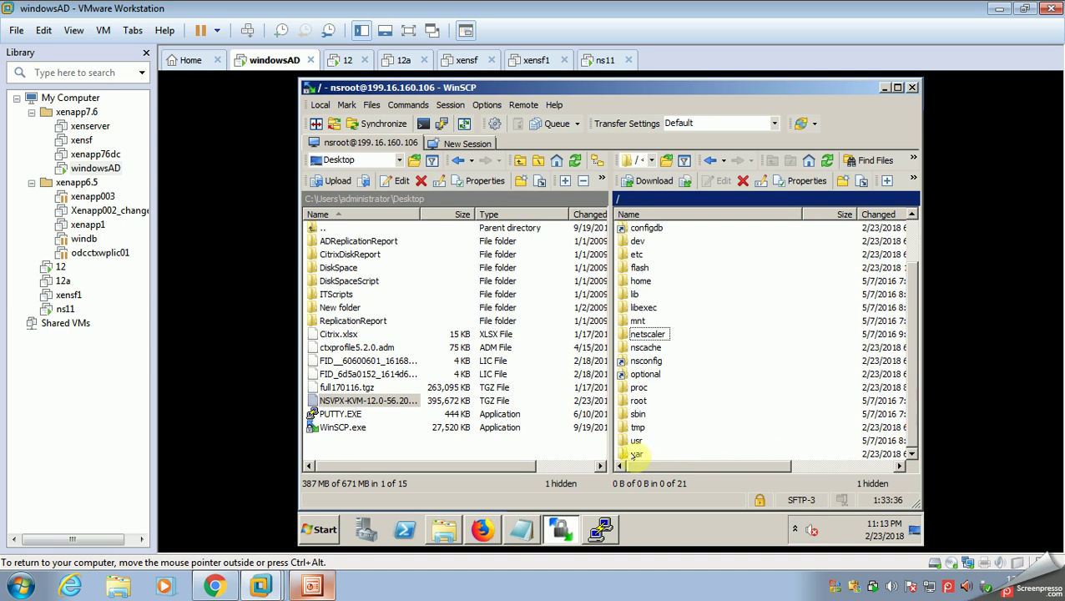
left_click(636, 454)
double_click(636, 454)
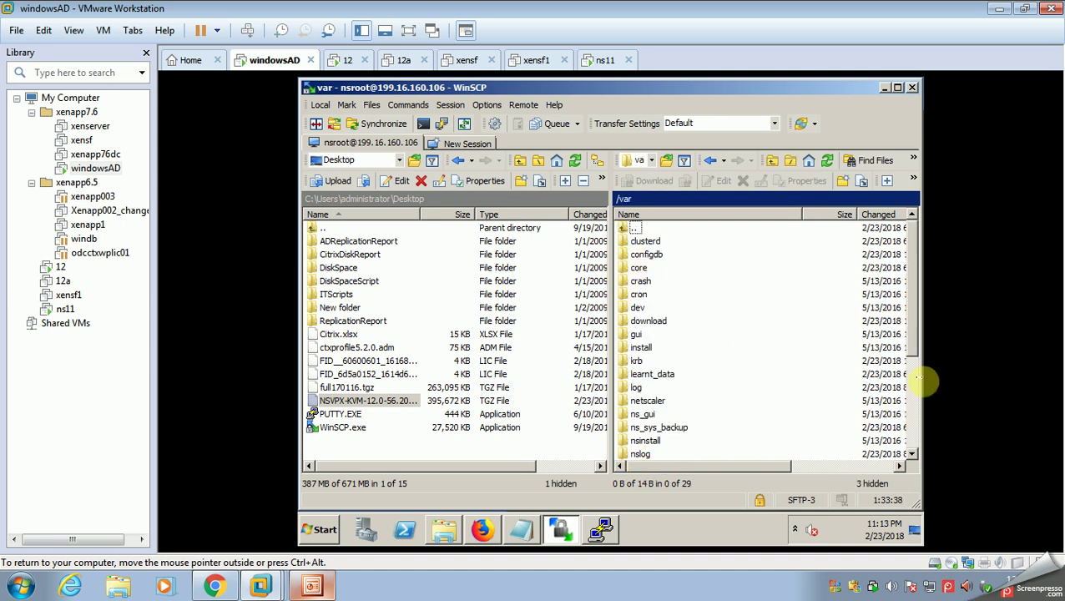
scroll(912, 359, "down", 2)
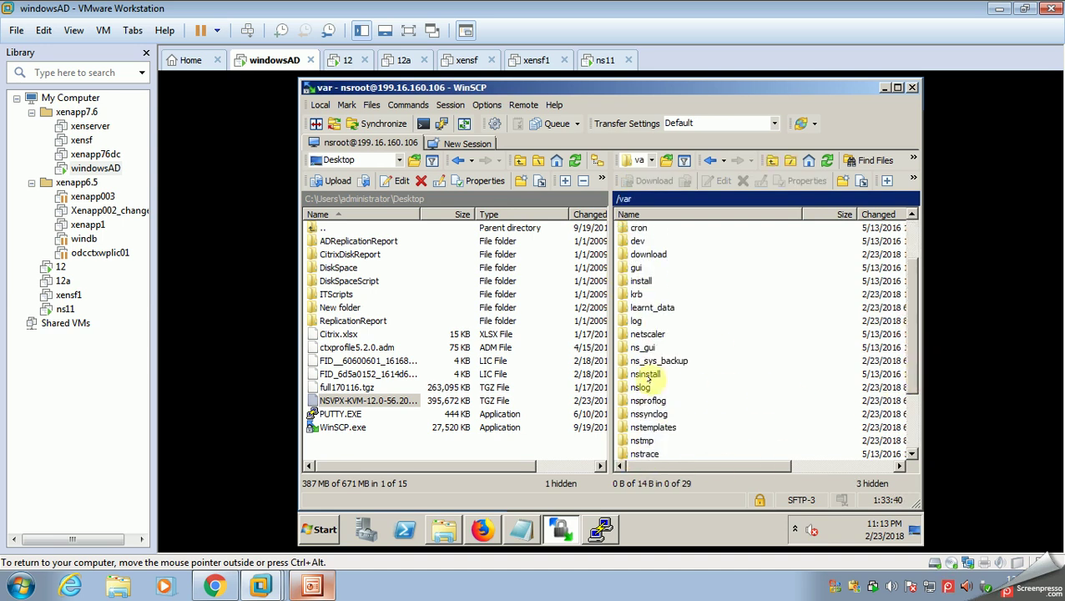
left_click(645, 374)
double_click(645, 374)
left_click(647, 240)
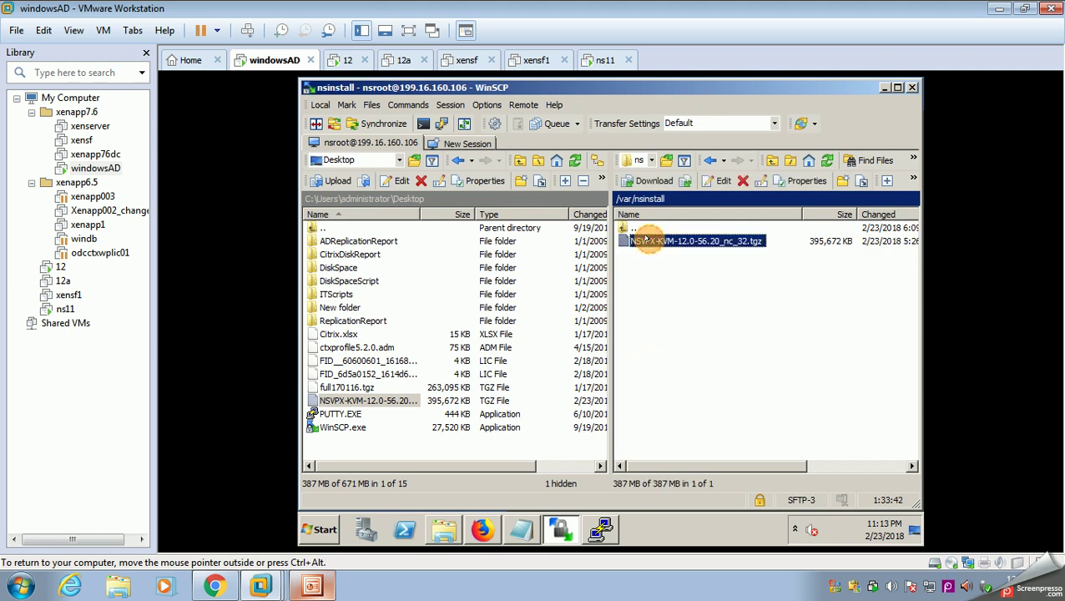
right_click(647, 240)
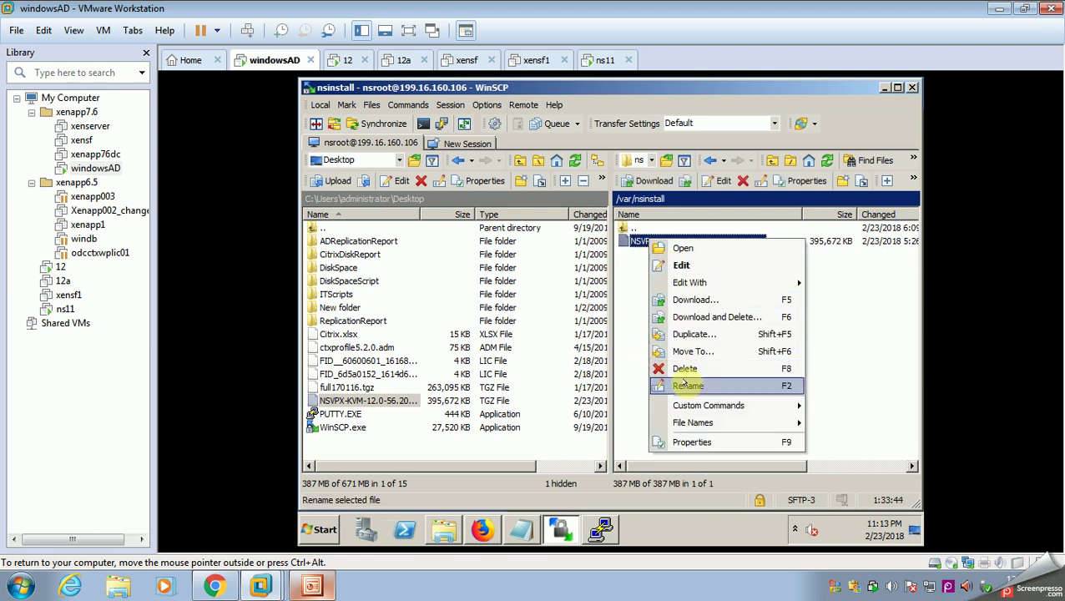
left_click(621, 415)
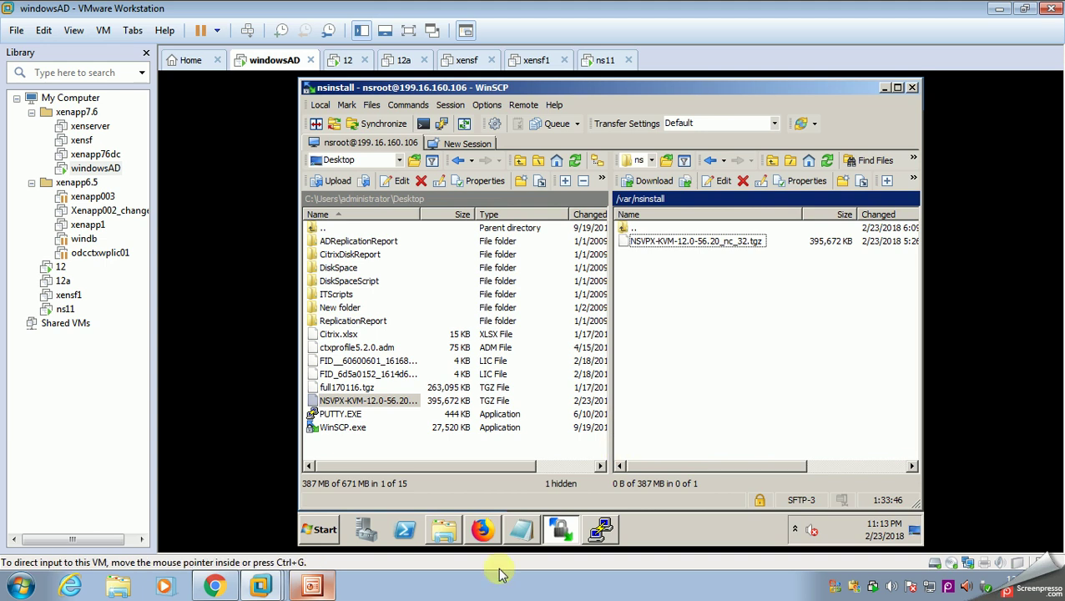
Step: Switch to the PuTTY shell and try to start the installer with ./installns
left_click(601, 530)
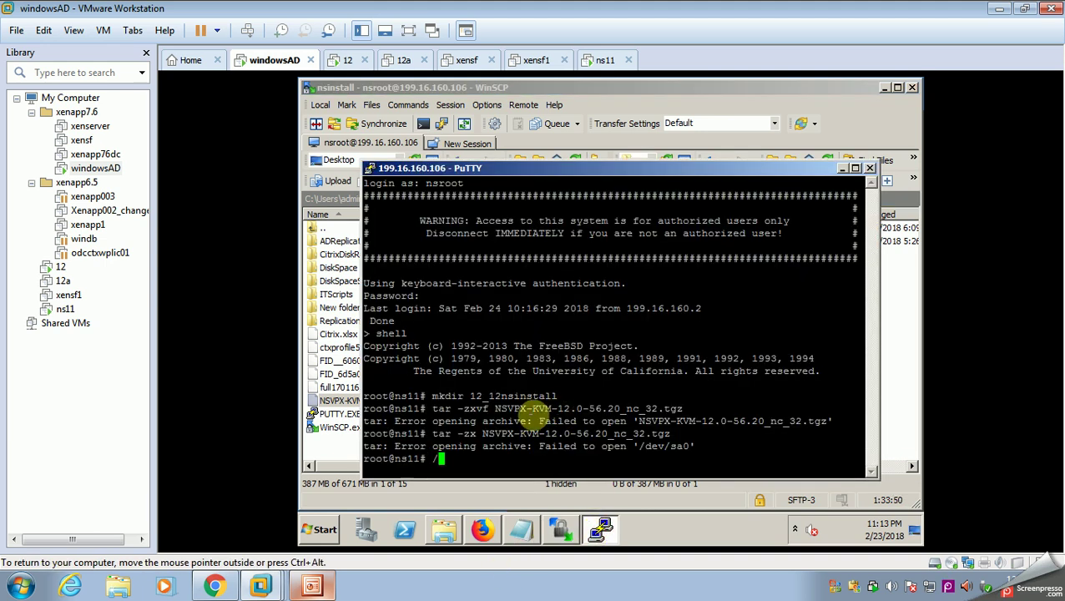
type("./installns")
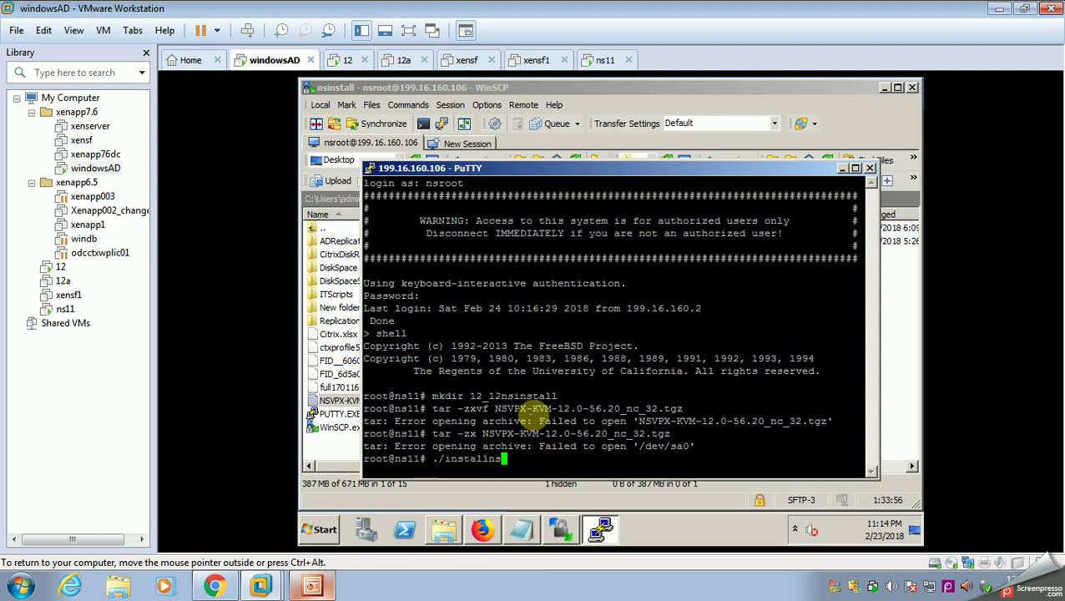
key("Return")
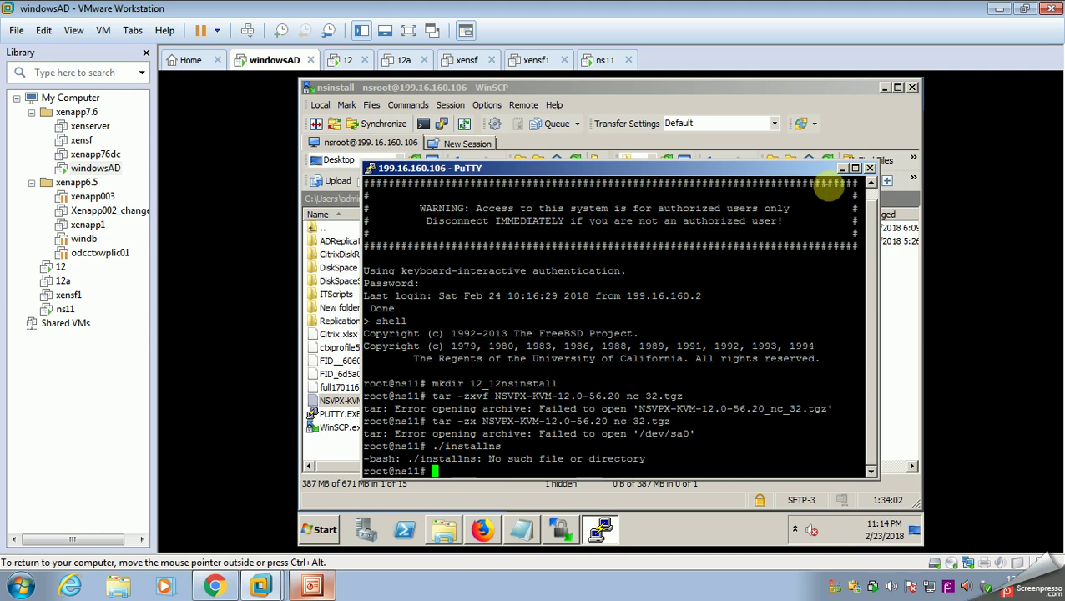
Step: Minimize PuTTY, select the firmware package in WinSCP's /var/nsinstall folder, and minimize the VMware window
left_click(842, 168)
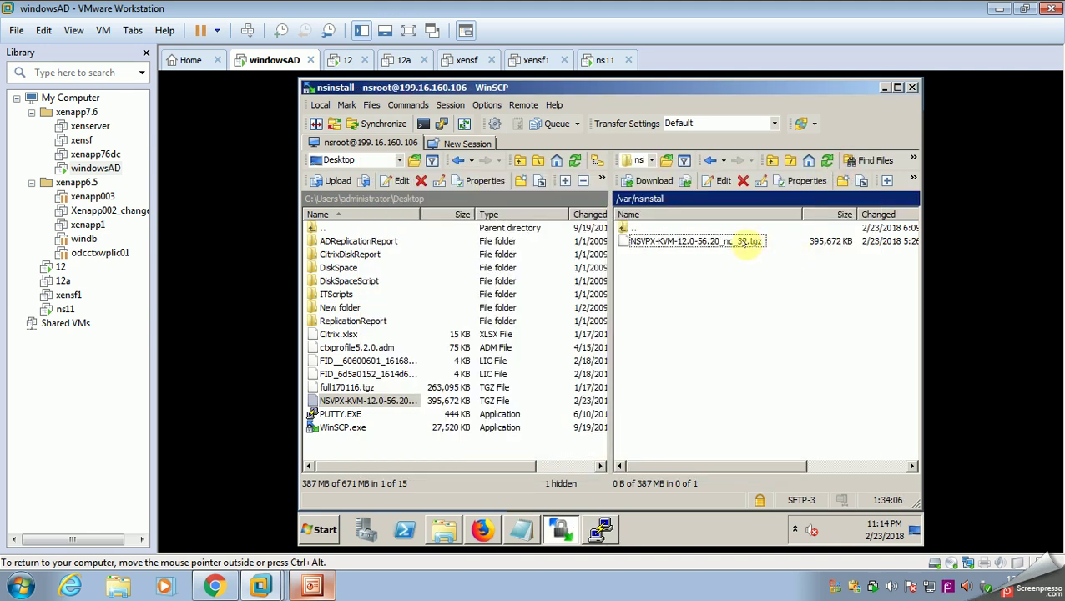
left_click(723, 241)
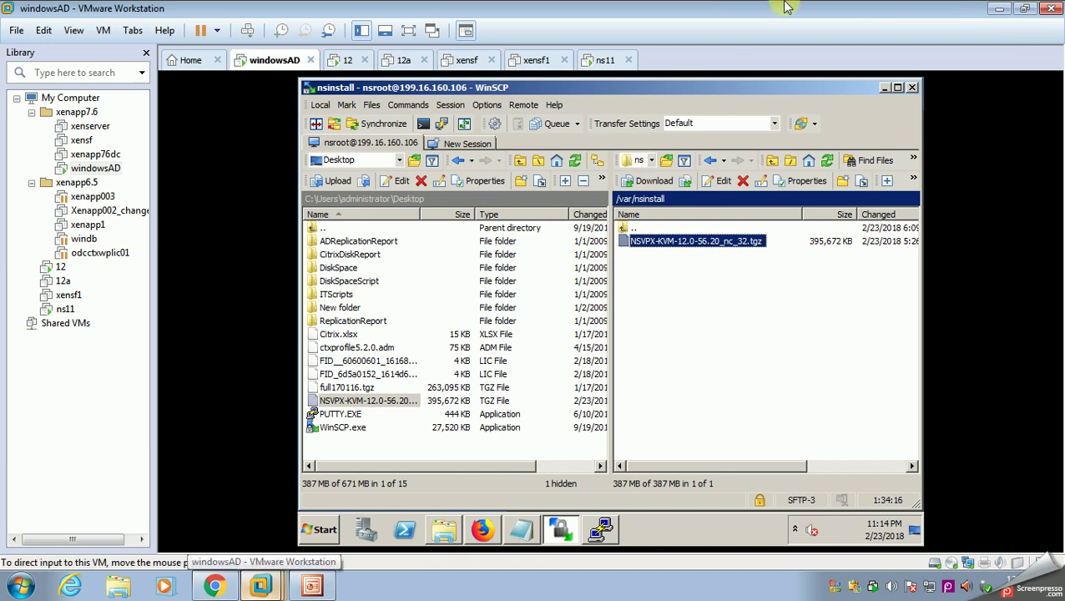
left_click(1001, 12)
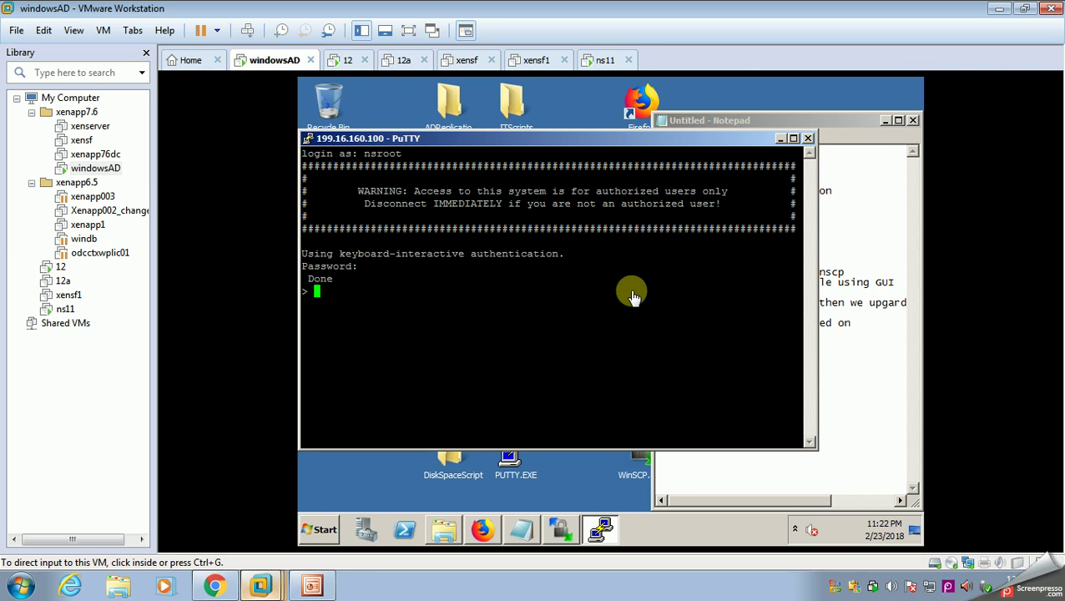
Step: Run "show version" in the 199.16.160.100 PuTTY session and copy the version line from the output
left_click(479, 308)
type("show versi")
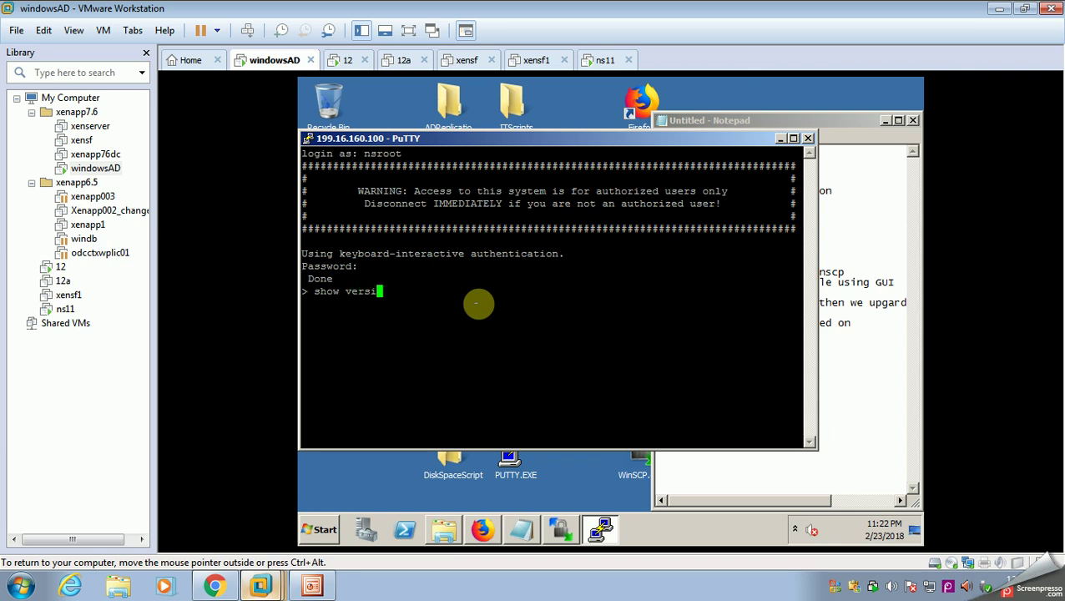
type("on")
key("Return")
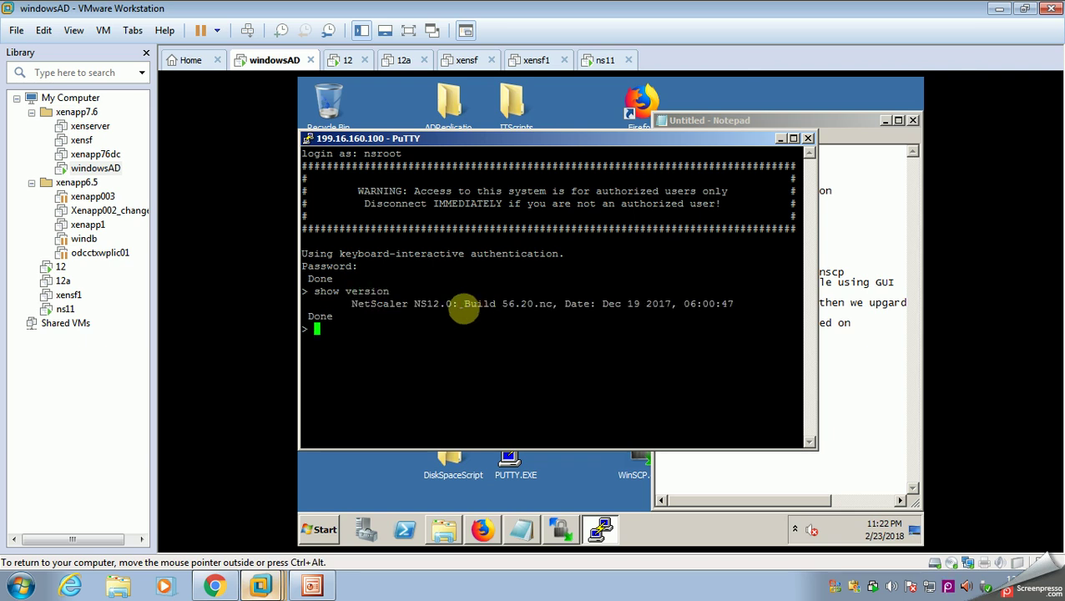
left_click_drag(351, 304, 734, 304)
key("ctrl+c")
Step: Add the note "showing updated version is 12" in Notepad and paste the copied version line at the PuTTY prompt
left_click(777, 139)
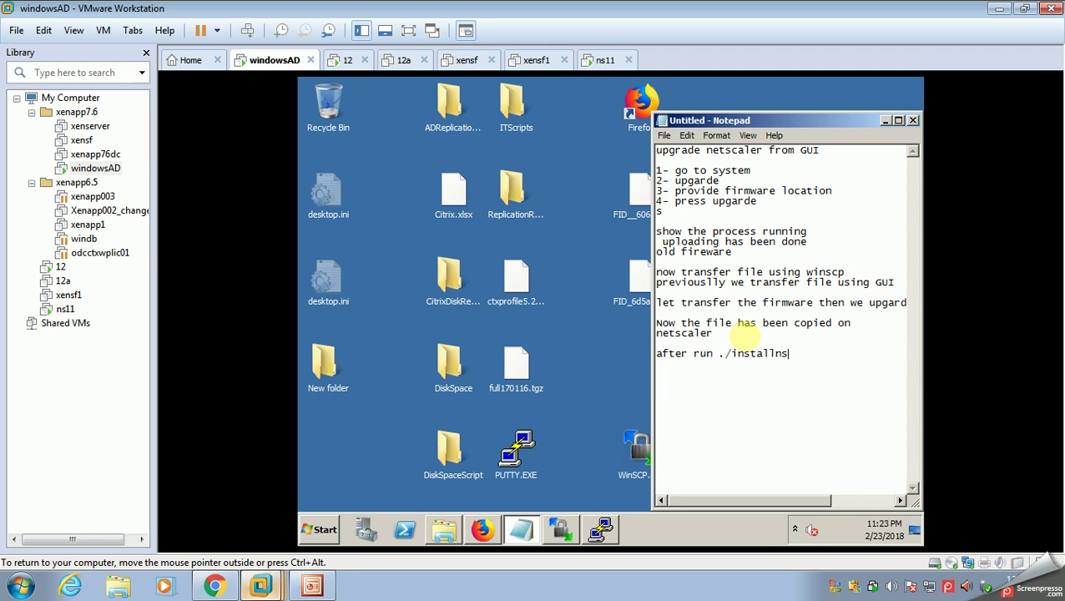
type("showing updated version is 12")
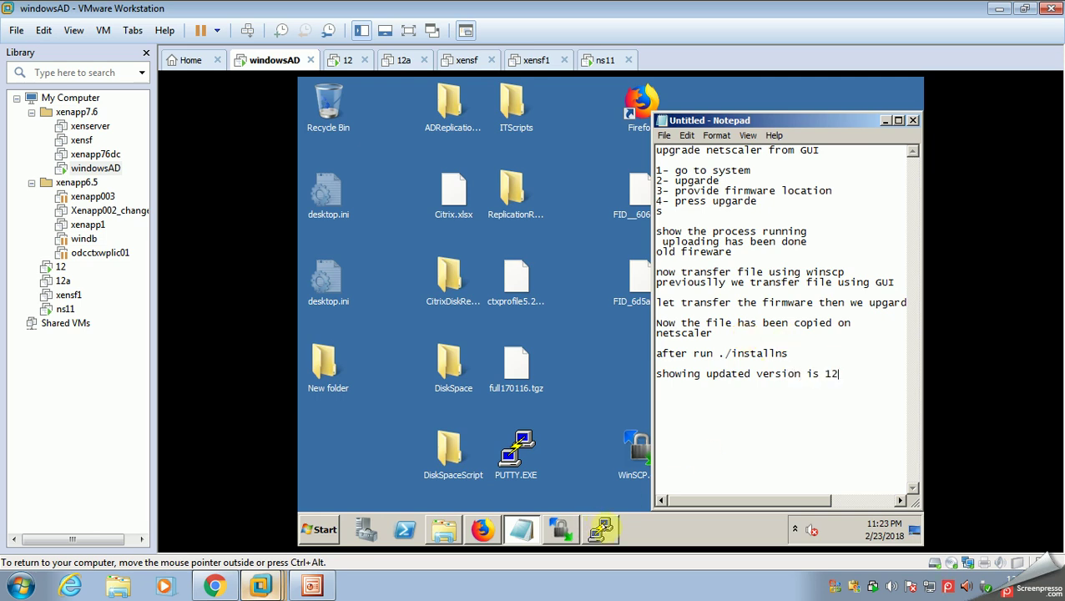
left_click(600, 529)
right_click(496, 303)
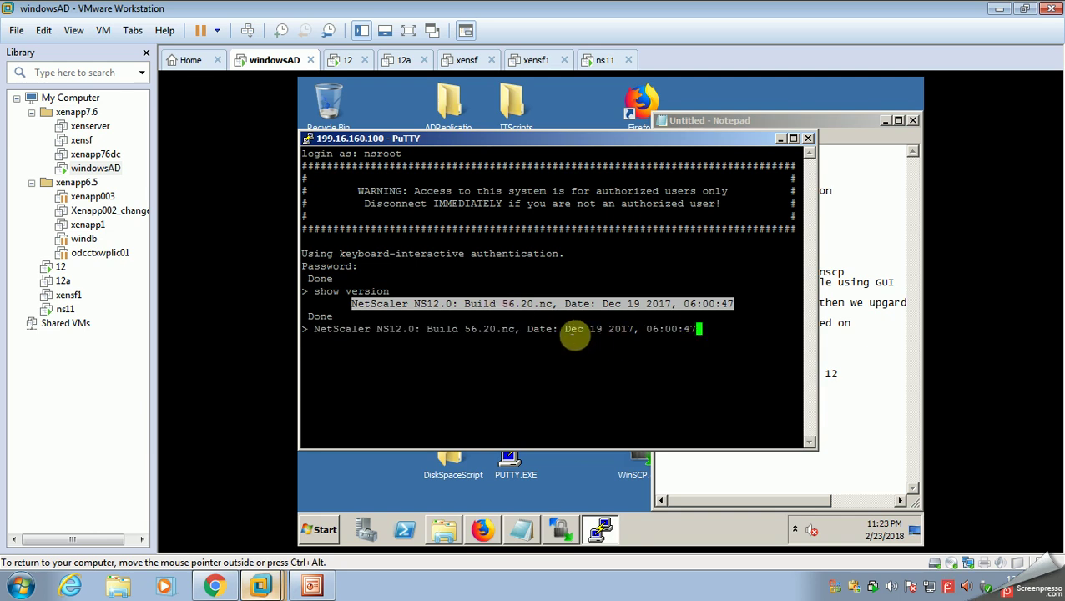
Step: Minimize the PuTTY session and place the cursor at the end of the Notepad notes
left_click(778, 138)
left_click(839, 373)
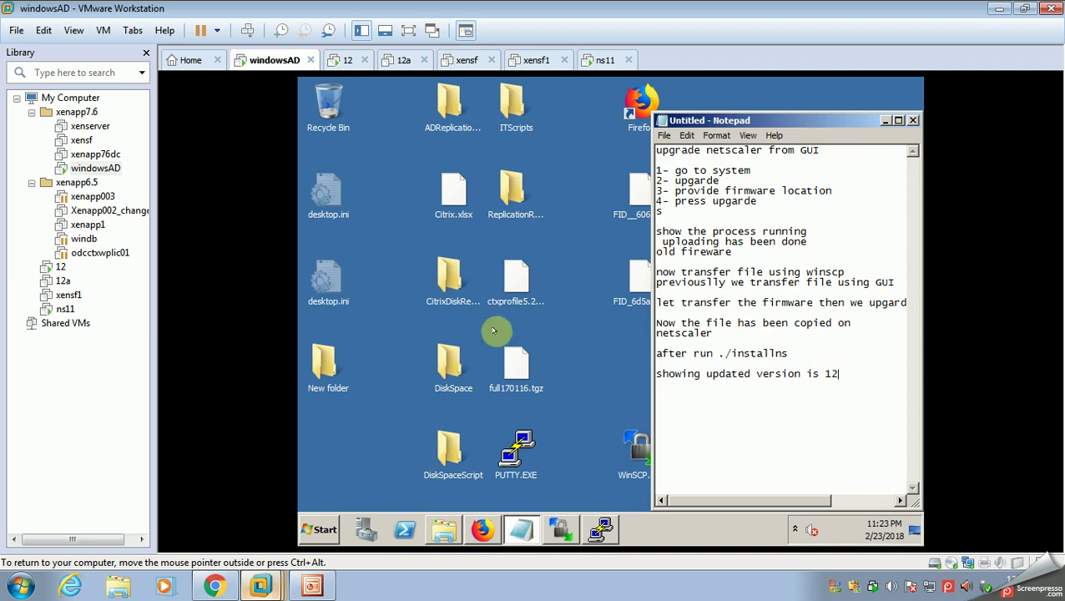
Step: Switch to the Upgrade Netscaler presentation in PowerPoint and play the slide show from slide 1 through "Upgrading Software on the Secondary Appliance"
left_click(328, 581)
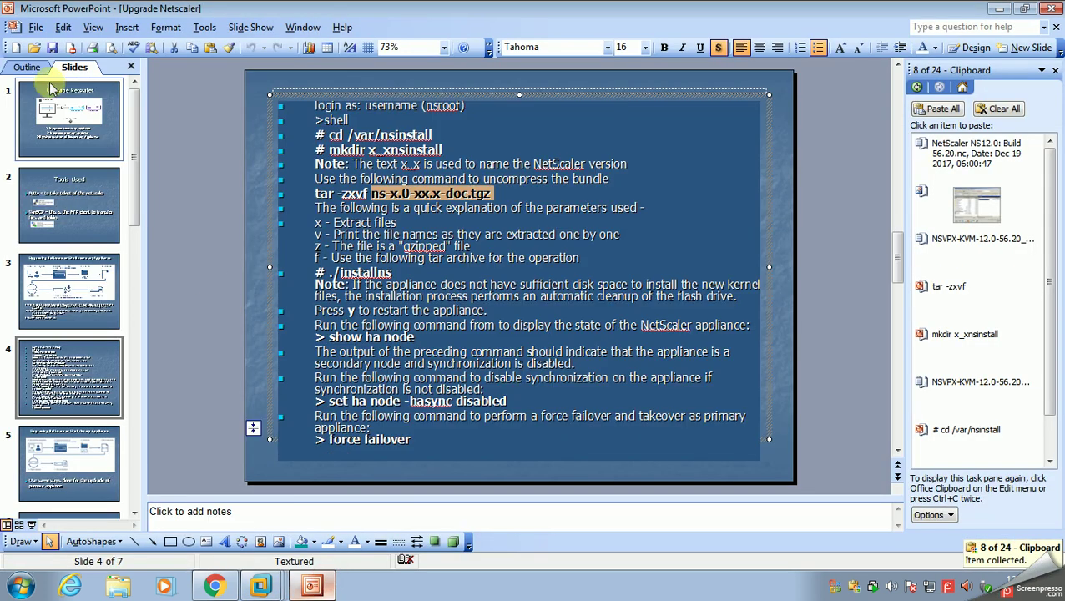
left_click(81, 125)
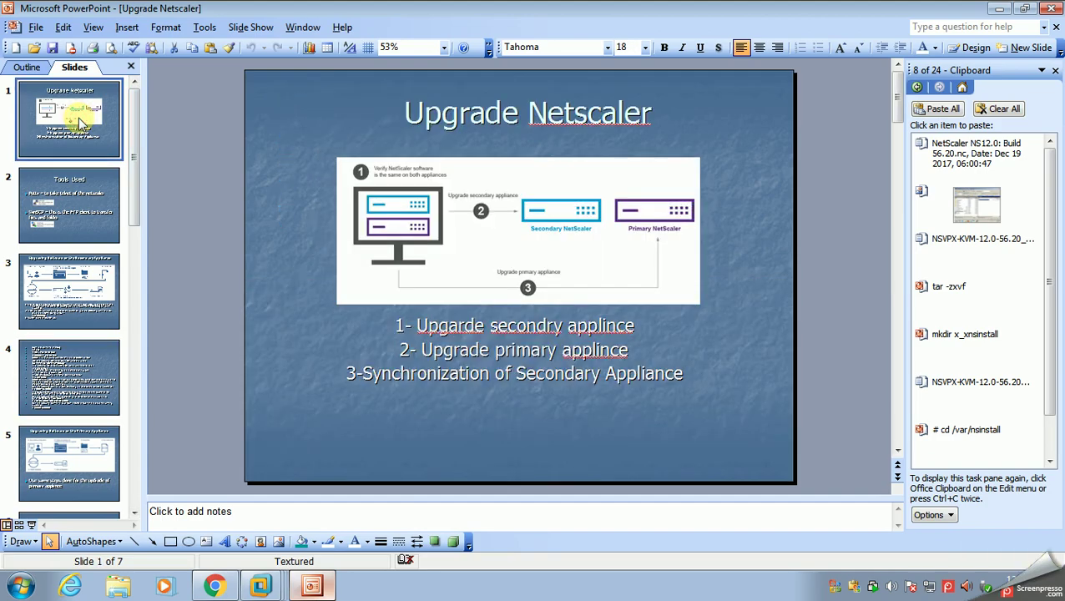
key("F5")
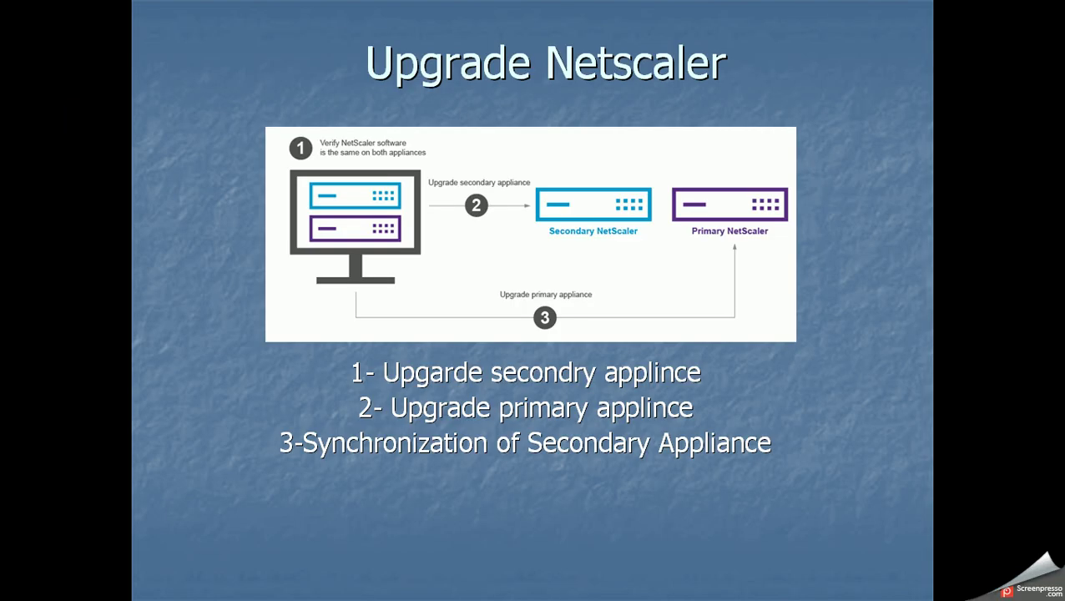
key("Right")
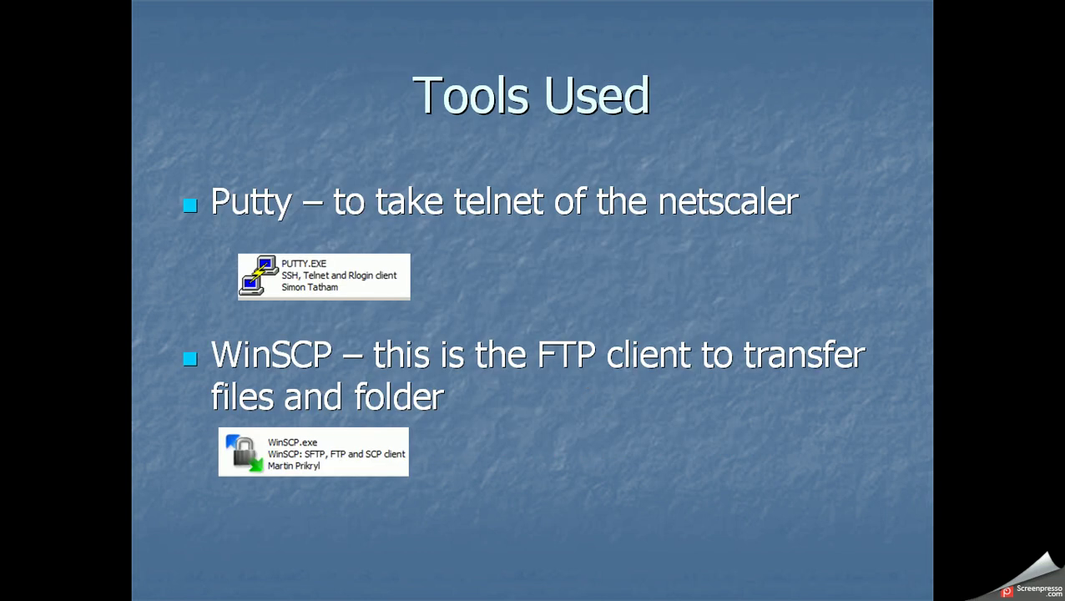
key("Right")
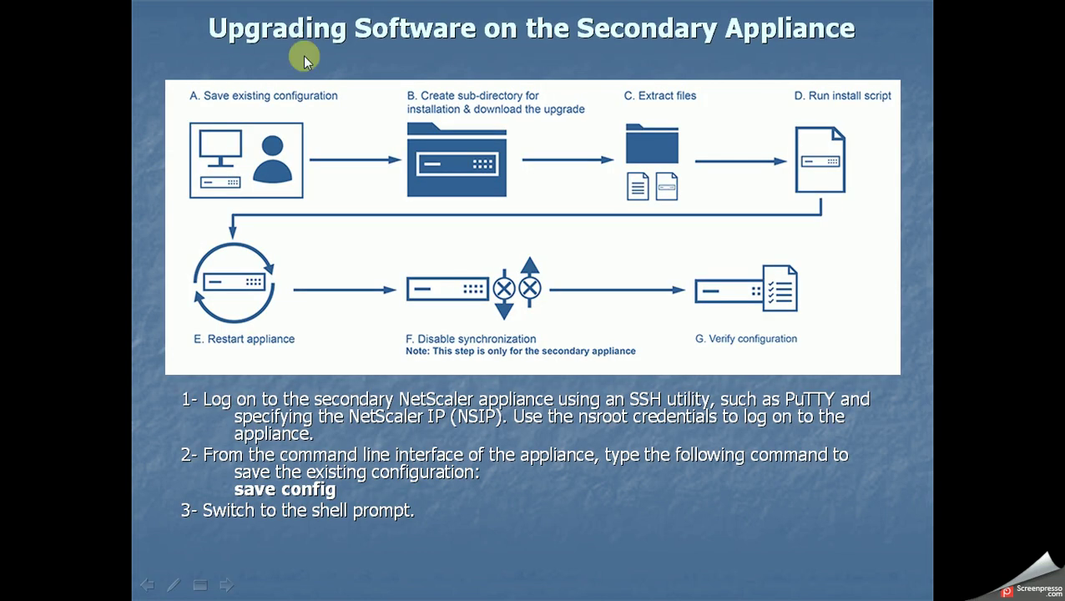